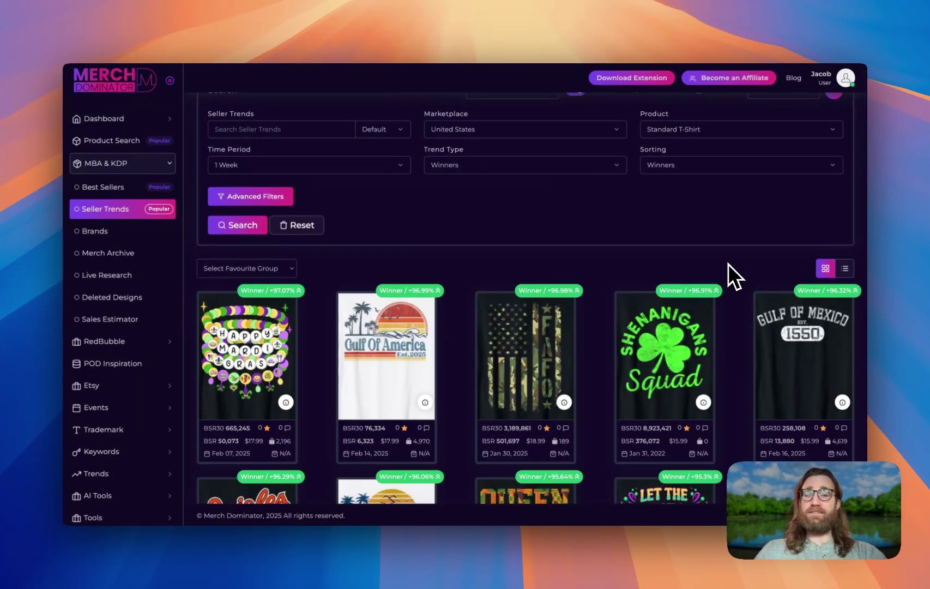
# Step: Scroll the trends grid to the Happy Mardi Gras shirt and check its BSR30 rank
pyautogui.scroll(-1, 738, 294)
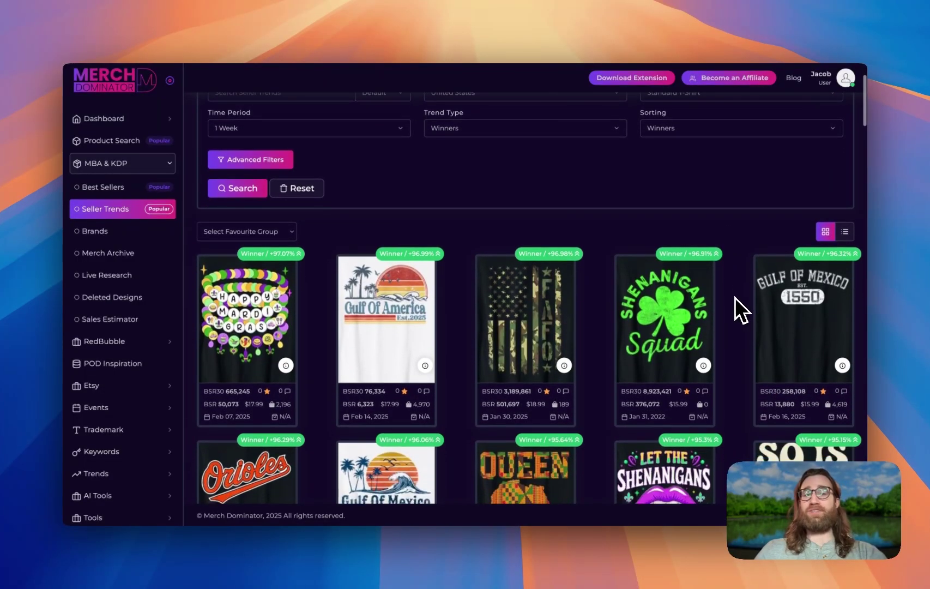
pyautogui.scroll(-3, 740, 310)
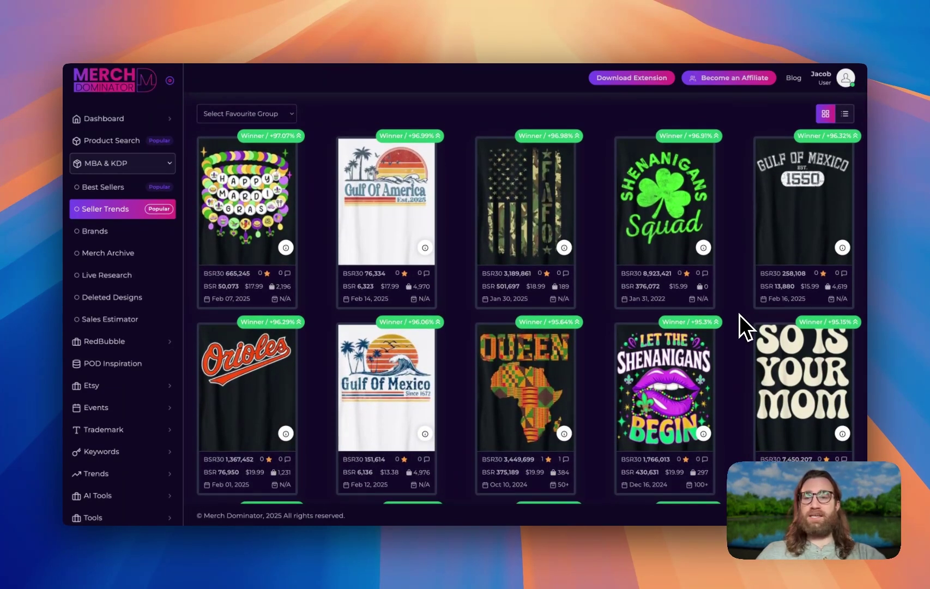
pyautogui.scroll(-1, 739, 315)
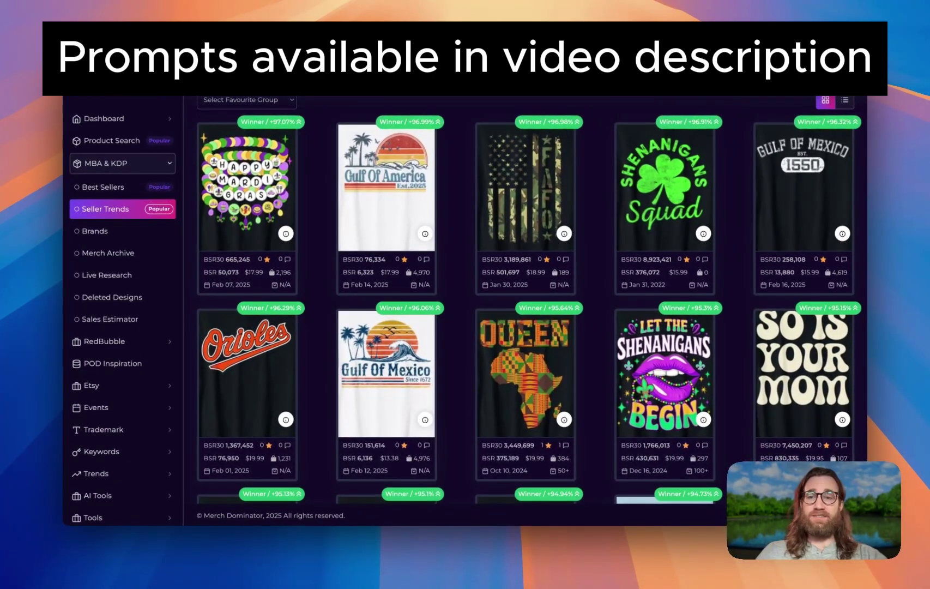
pyautogui.scroll(-1, 462, 131)
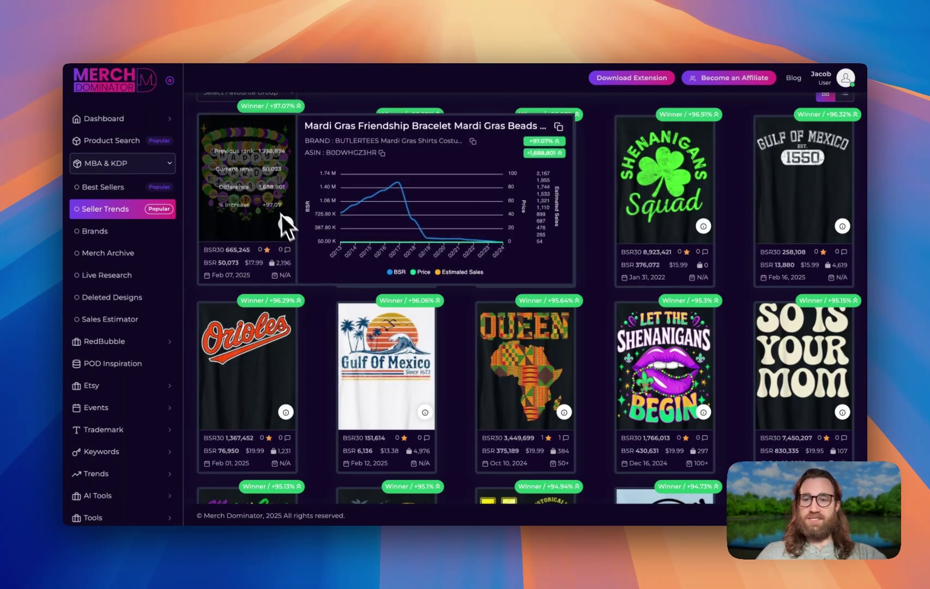
pyautogui.moveTo(694, 361)
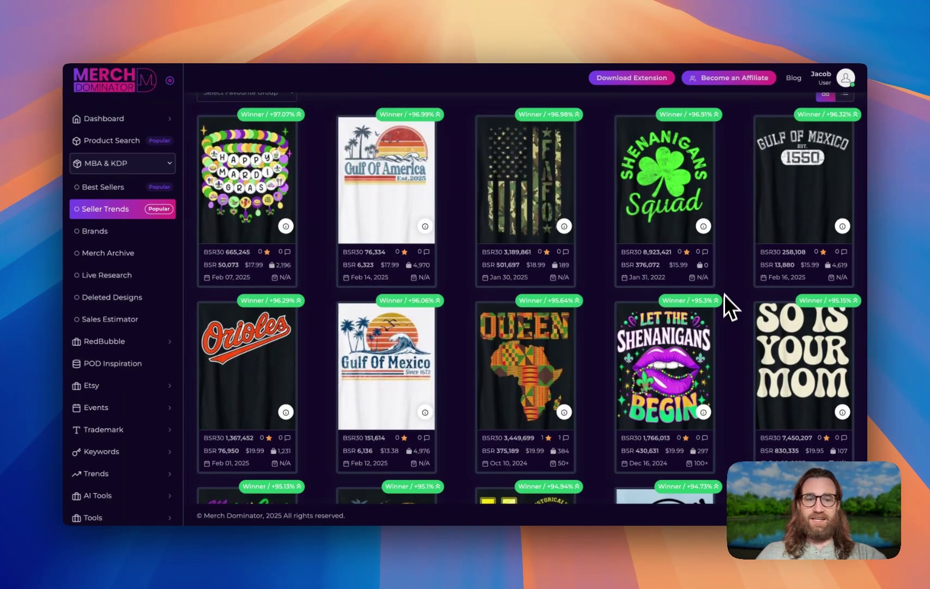
pyautogui.scroll(-1, 733, 316)
pyautogui.moveTo(257, 189)
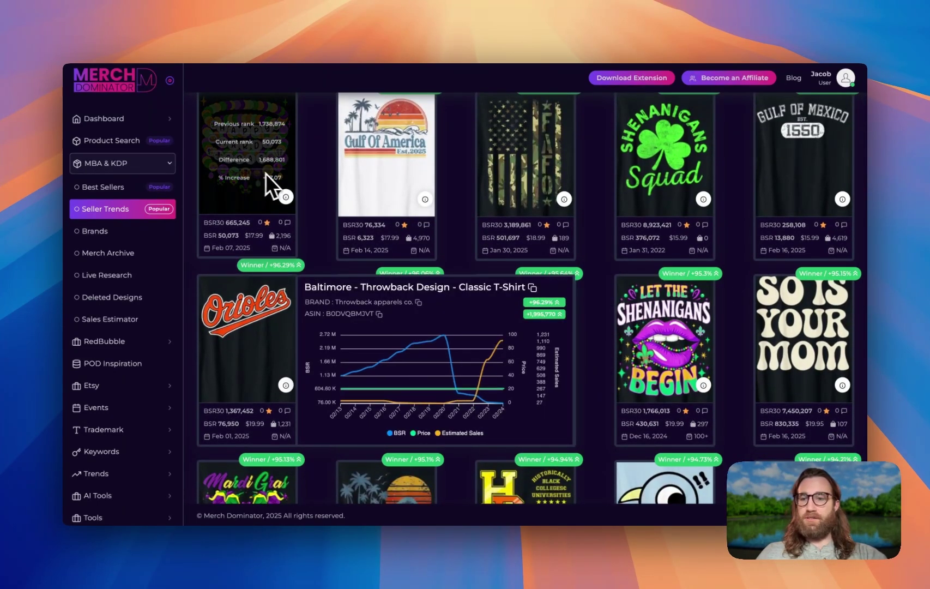
pyautogui.scroll(1, 265, 178)
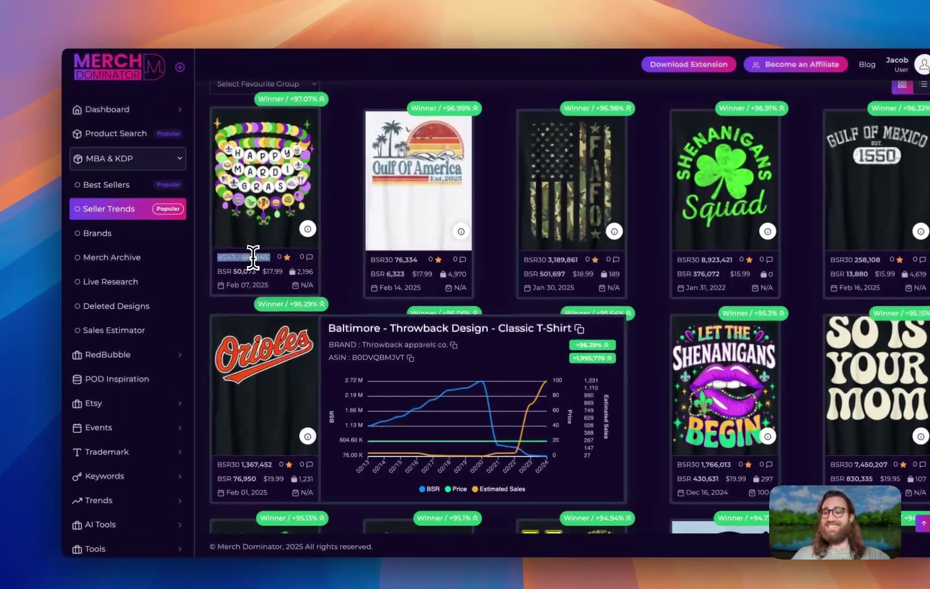
pyautogui.tripleClick(243, 252)
pyautogui.click(340, 245)
pyautogui.moveTo(325, 251)
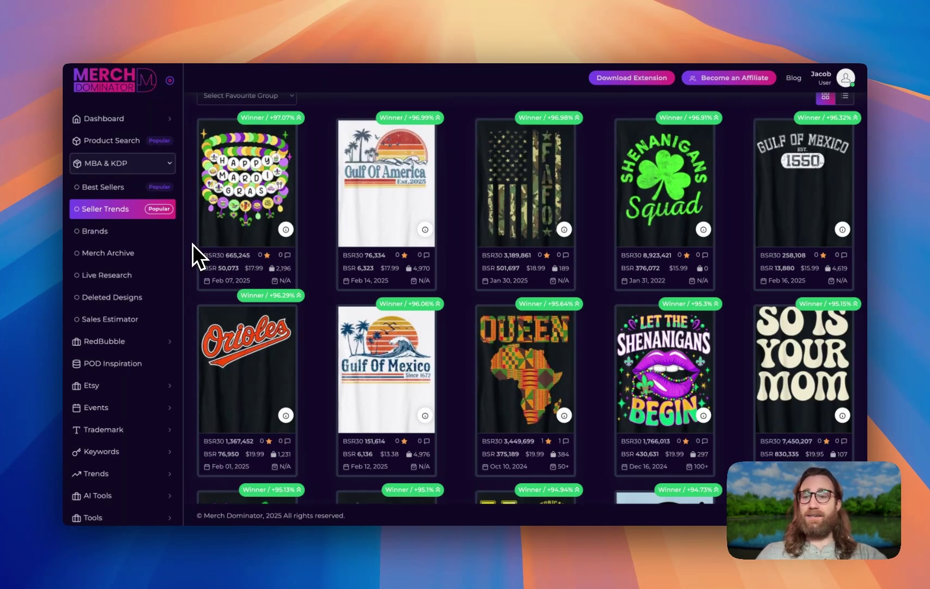
# Step: Open the Mardi Gras listing in Amazon and screenshot its bead design
pyautogui.moveTo(198, 210)
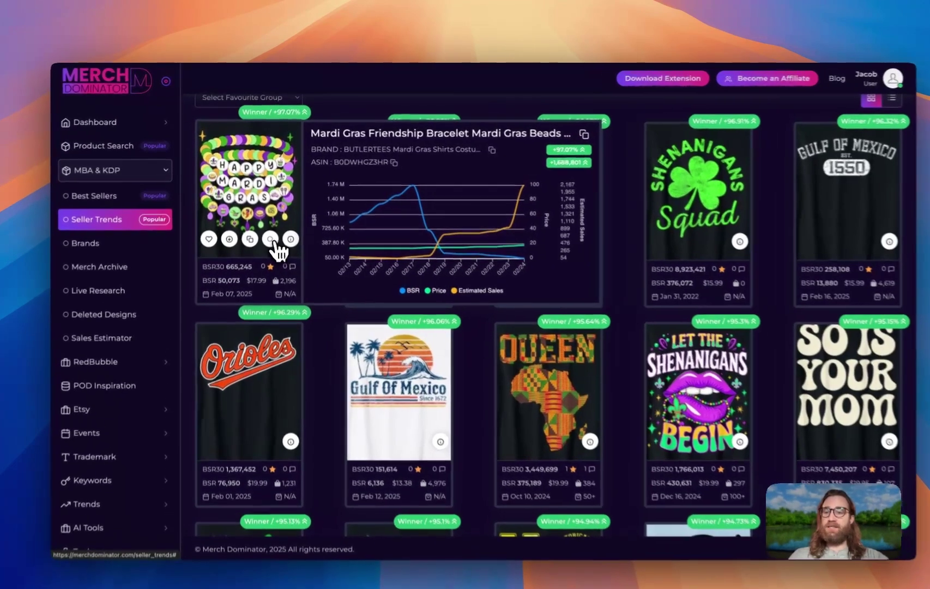
pyautogui.click(266, 226)
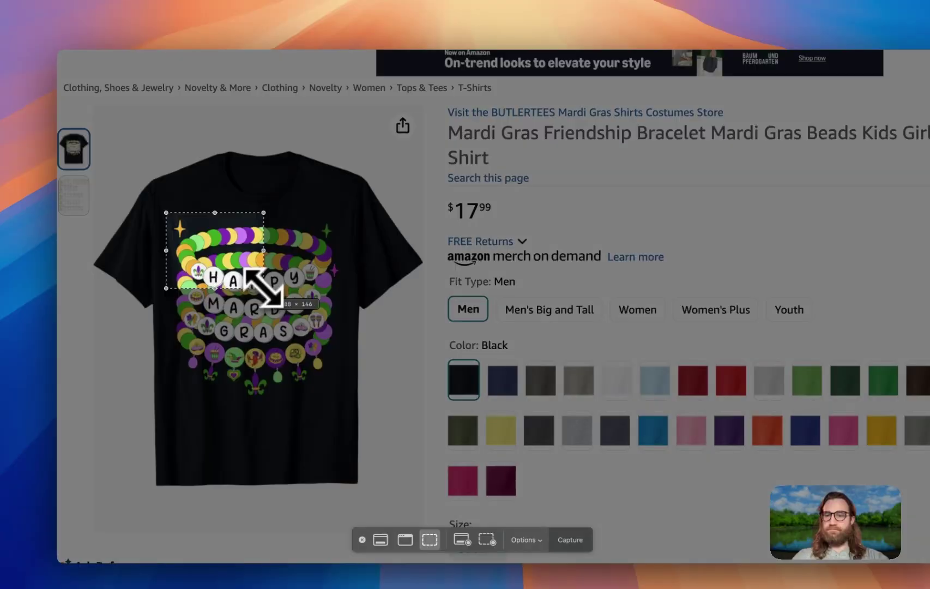
pyautogui.moveTo(261, 279); pyautogui.dragTo(346, 406)
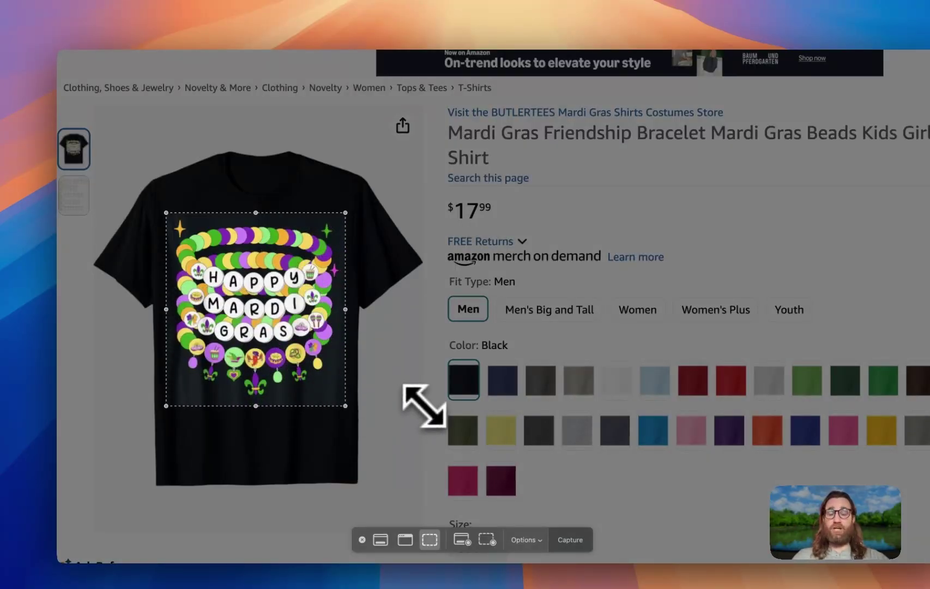
pyautogui.press('Return')
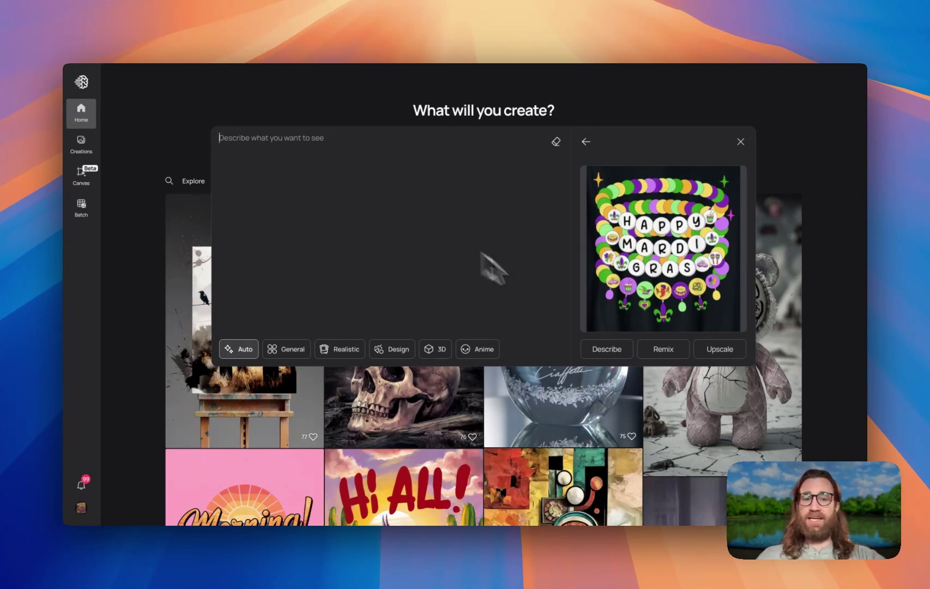
# Step: Remix the uploaded Mardi Gras screenshot with image weight lowered from 50 to 20
pyautogui.click(671, 352)
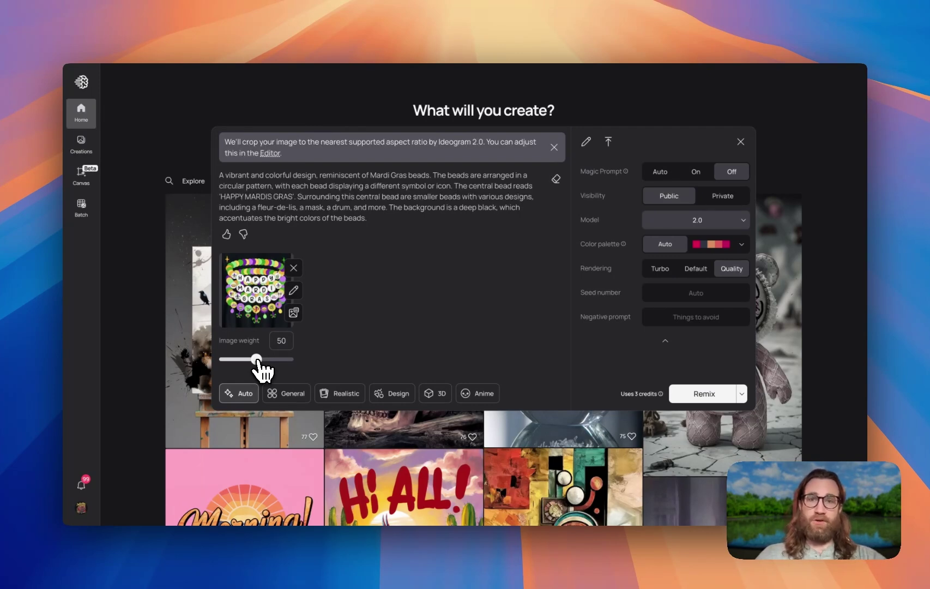
pyautogui.moveTo(257, 362); pyautogui.dragTo(238, 365)
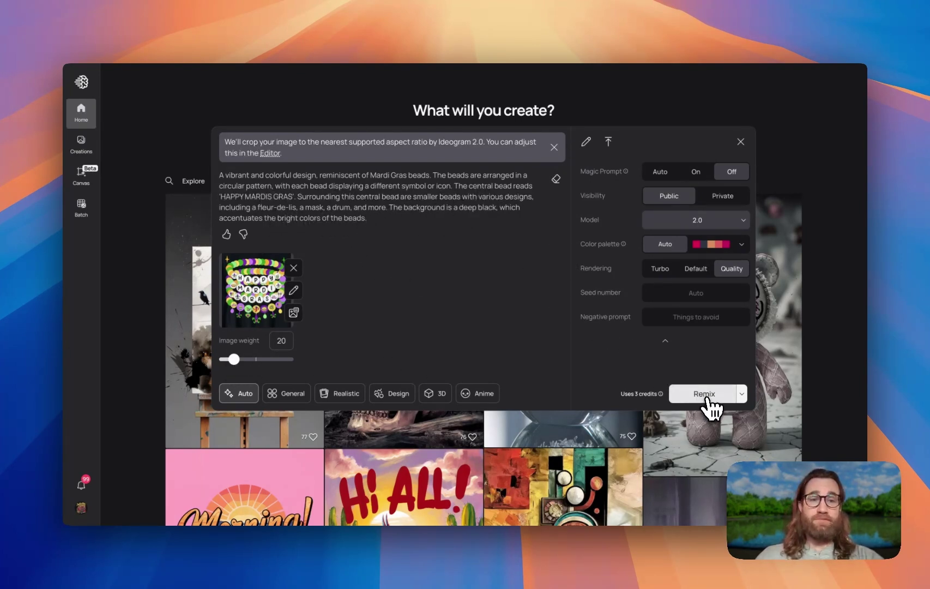
pyautogui.moveTo(614, 172)
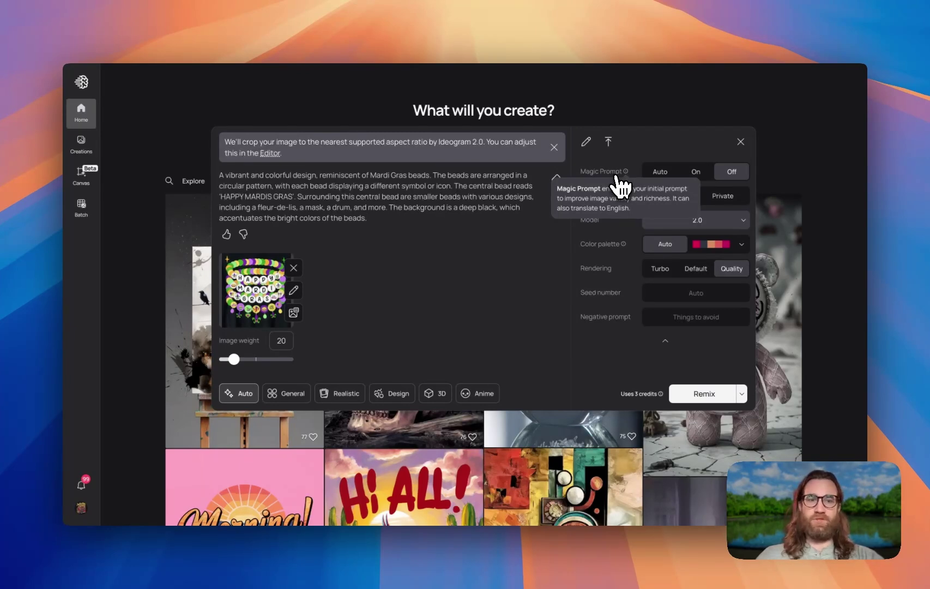
# Step: Generate the Mardi Gras remix, then queue a second batch with Magic Prompt on
pyautogui.click(705, 393)
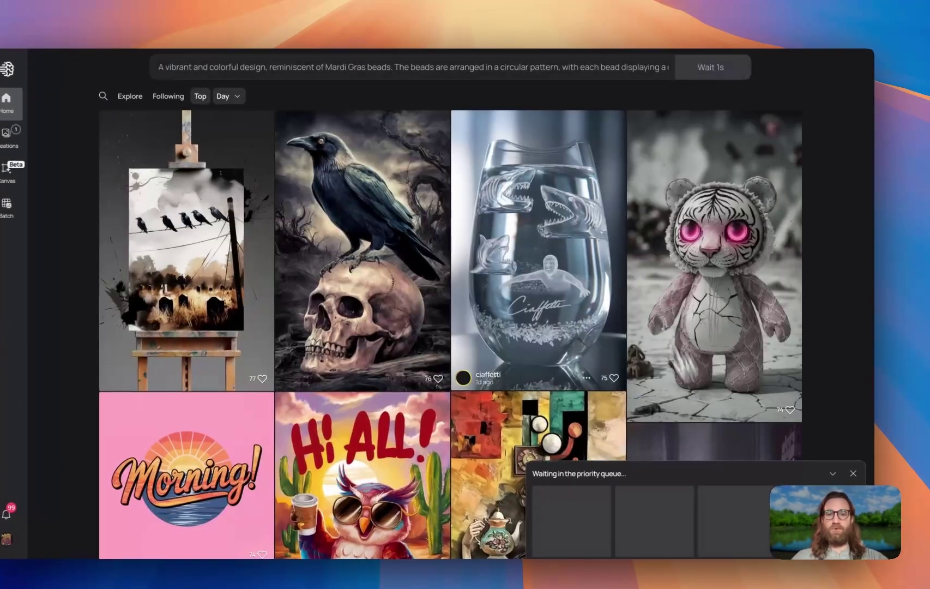
pyautogui.click(536, 71)
pyautogui.click(695, 109)
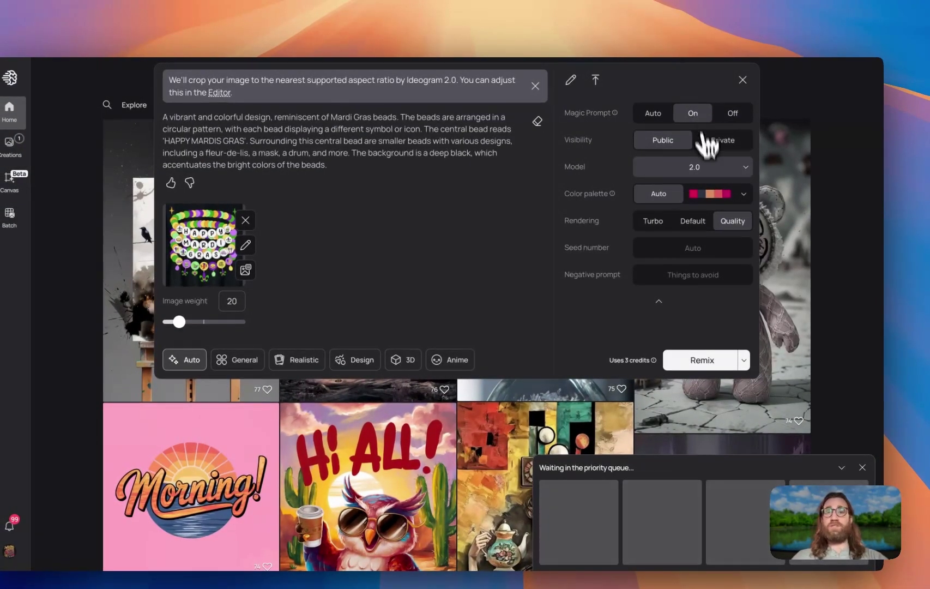
pyautogui.click(701, 361)
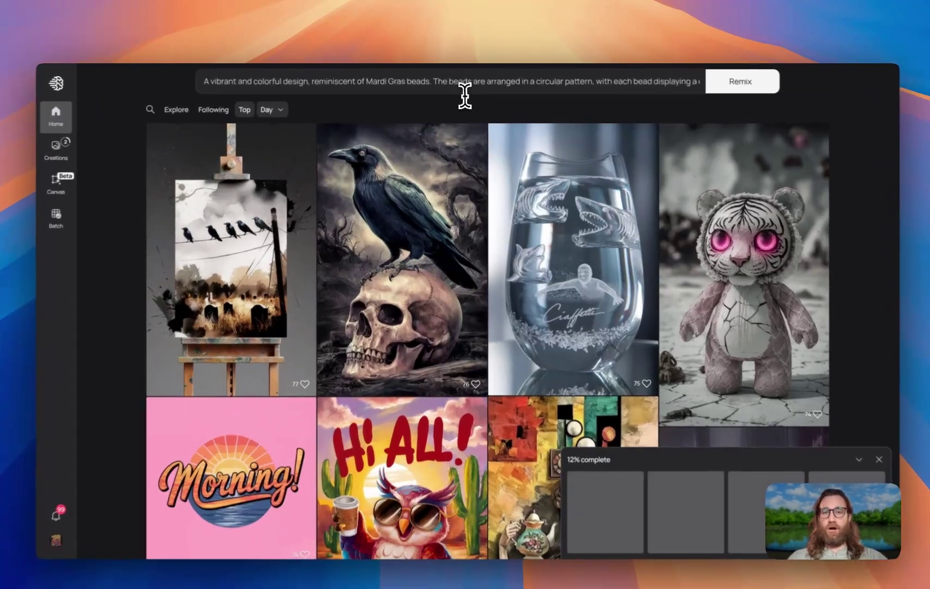
pyautogui.click(461, 82)
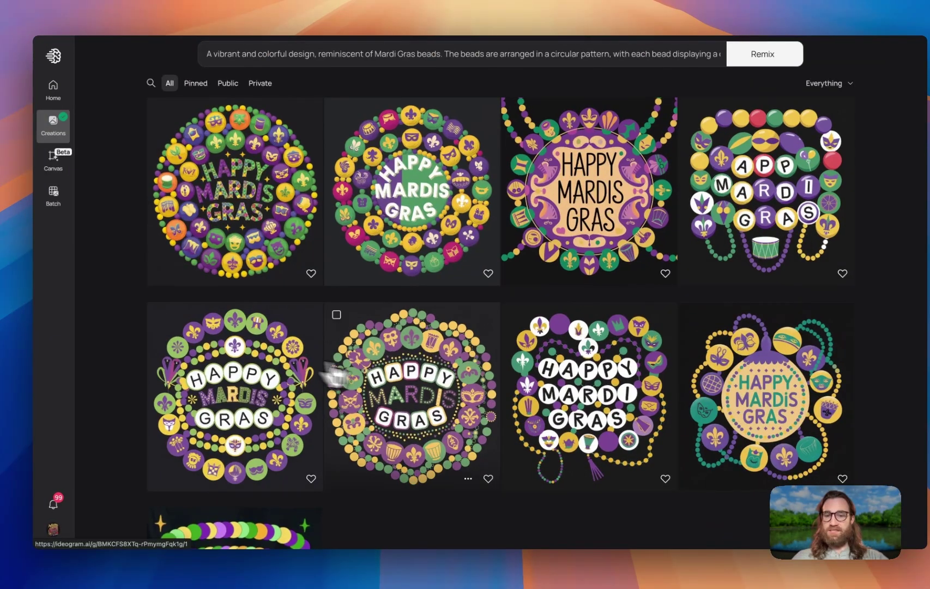
# Step: View the sixth Mardi Gras design, return to Creations, then open the last one full size
pyautogui.click(436, 389)
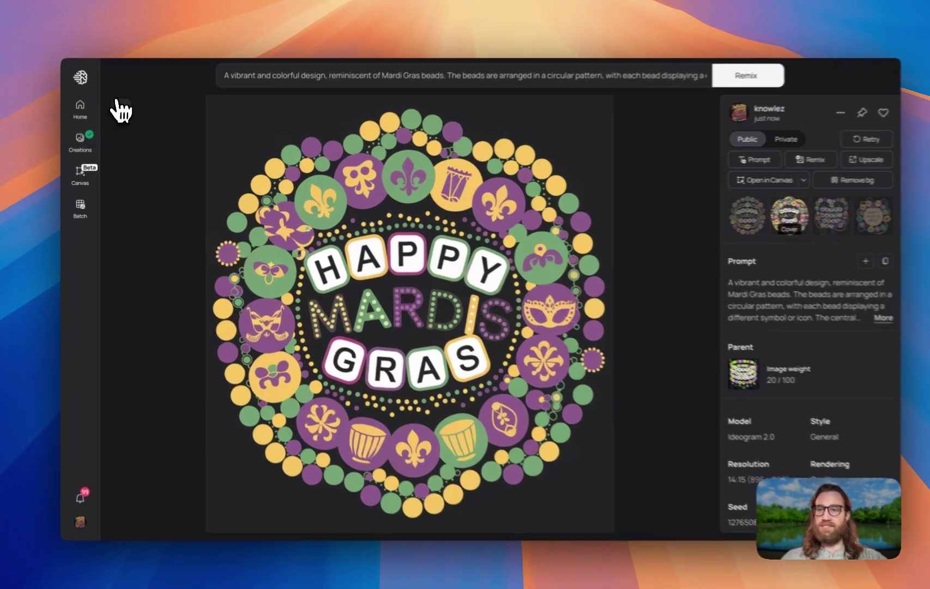
pyautogui.click(120, 111)
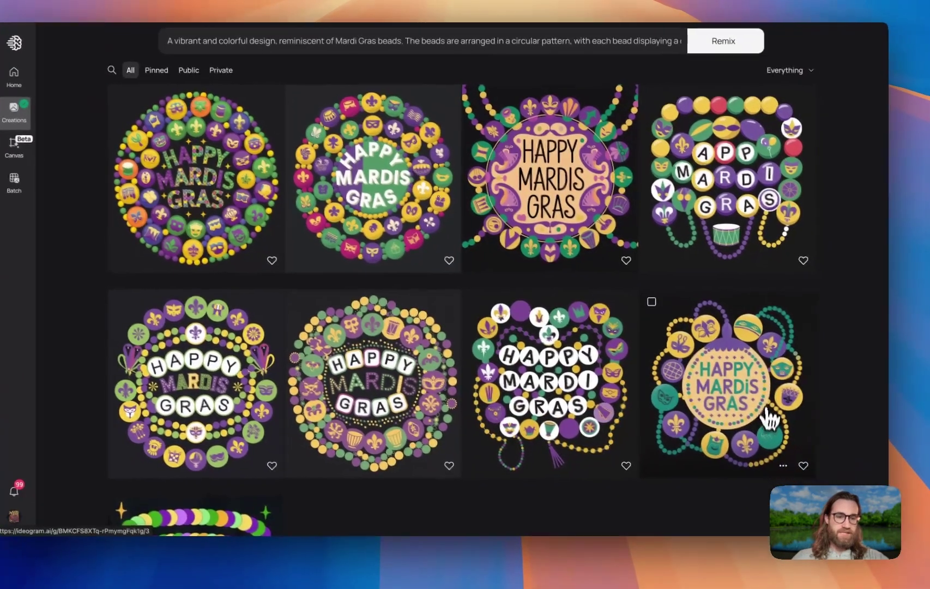
pyautogui.click(843, 447)
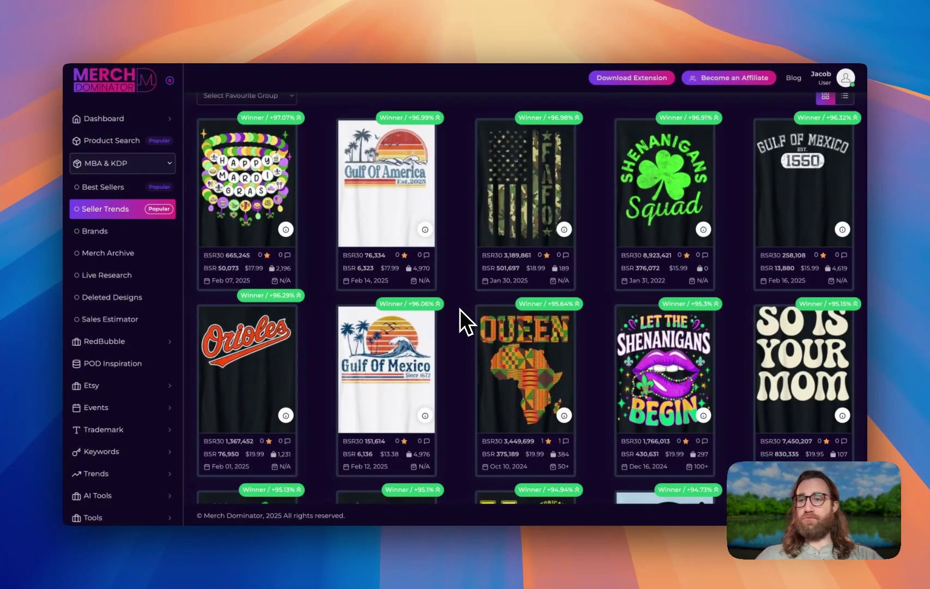
# Step: Find the Gulf Of America shirt card and highlight its rank figures
pyautogui.scroll(-1, 459, 308)
pyautogui.scroll(2, 459, 309)
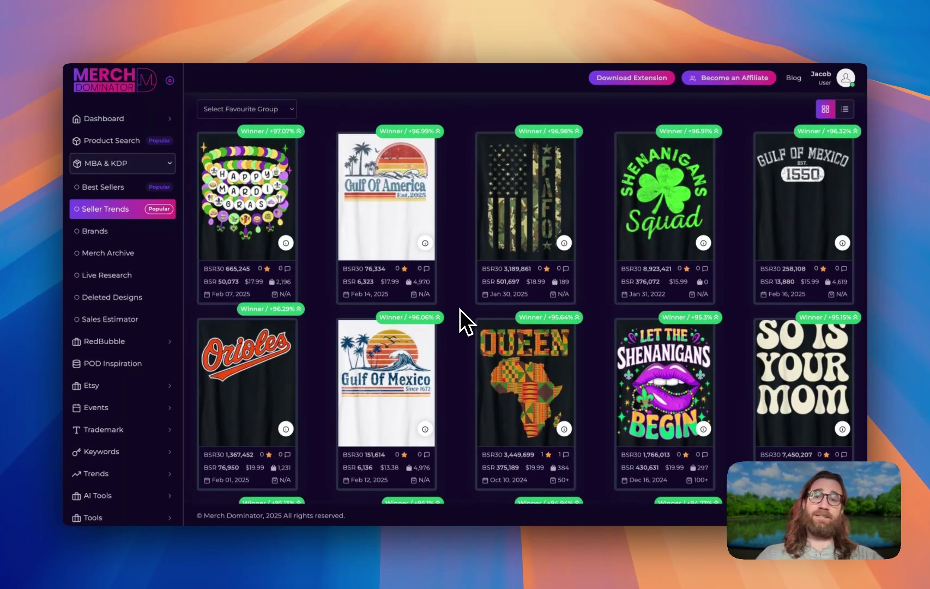
pyautogui.scroll(-1, 459, 309)
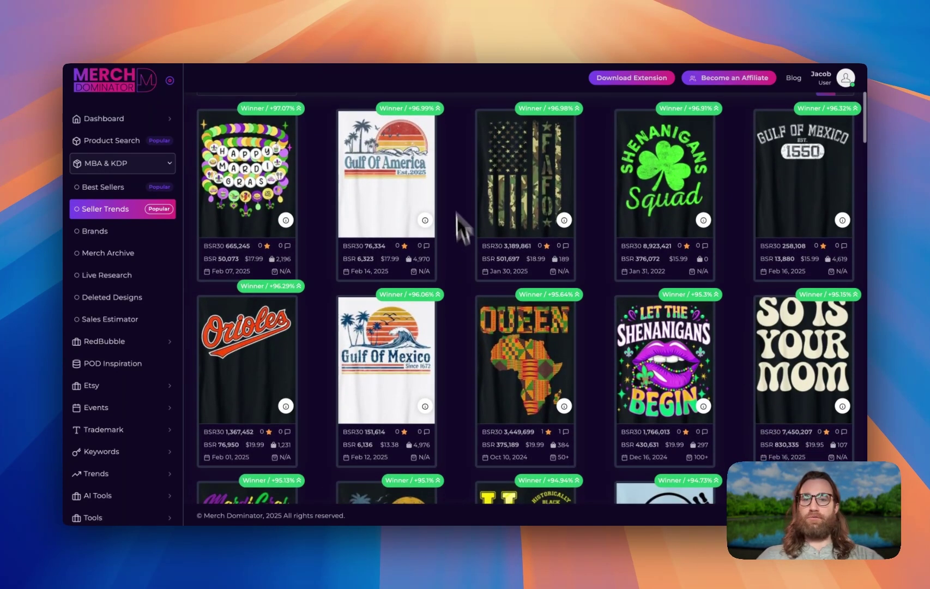
pyautogui.moveTo(384, 180)
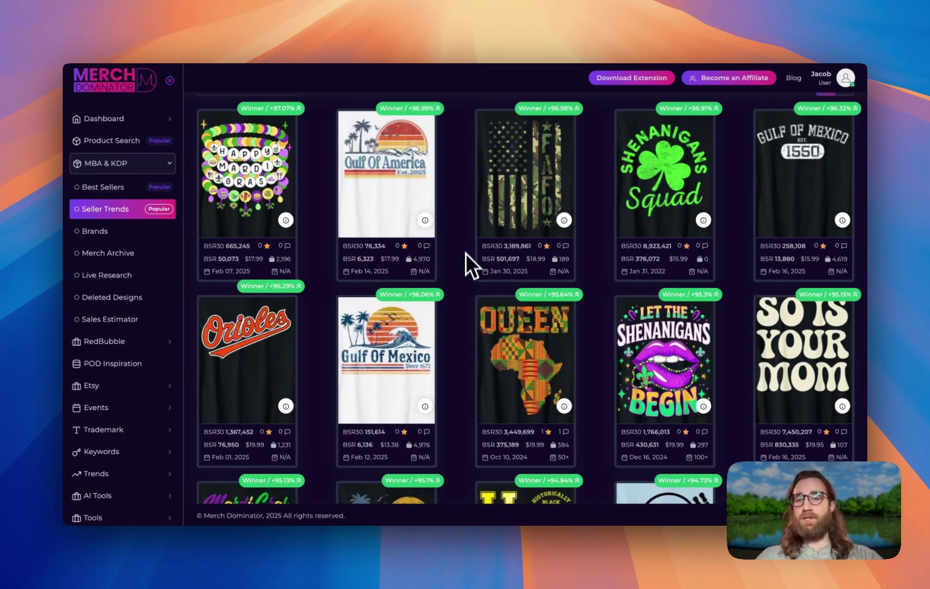
pyautogui.scroll(-1, 469, 295)
pyautogui.moveTo(383, 250)
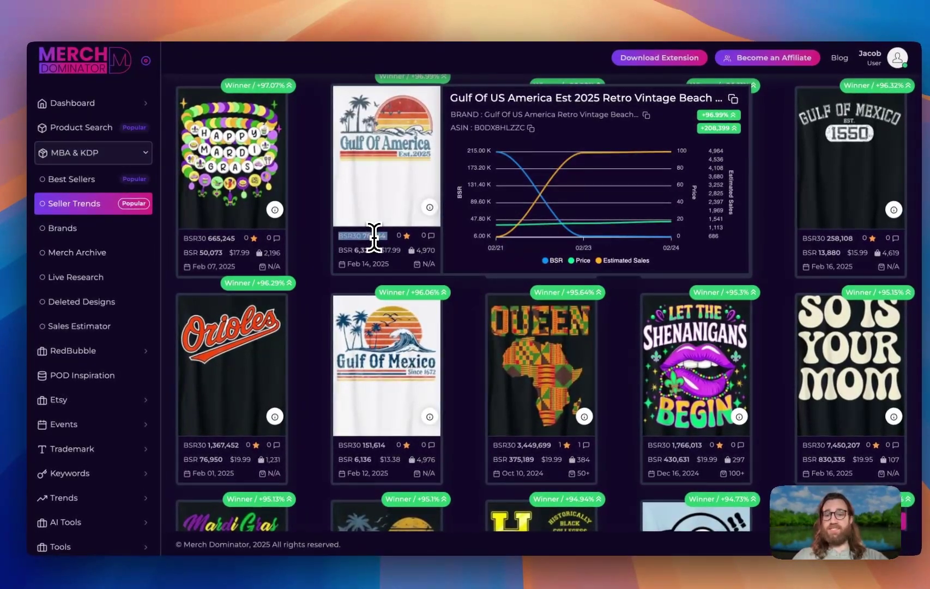
pyautogui.tripleClick(373, 239)
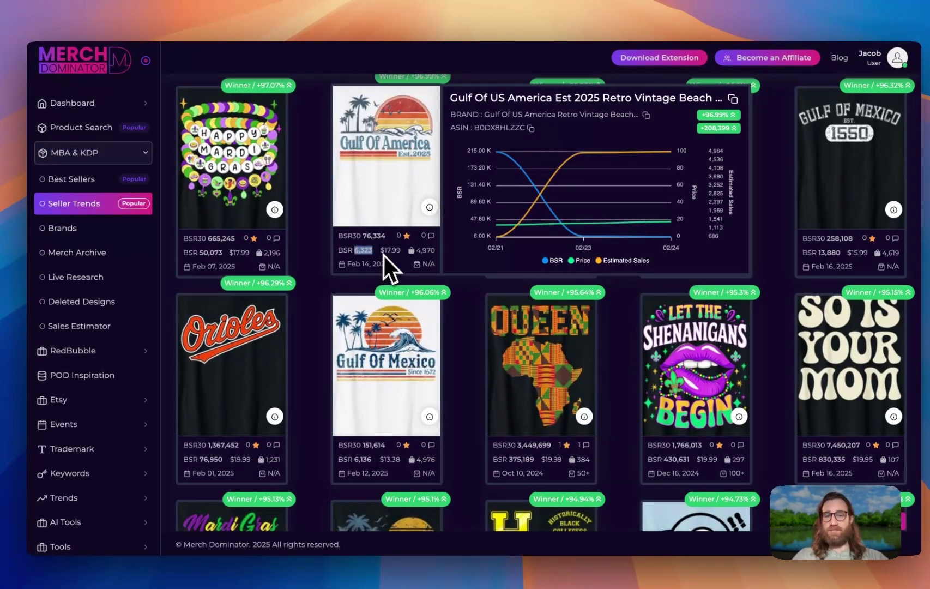
pyautogui.click(473, 297)
# Step: Show the Gulf Of America card's BSR and price chart from its info icon
pyautogui.scroll(-3, 461, 305)
pyautogui.moveTo(407, 327)
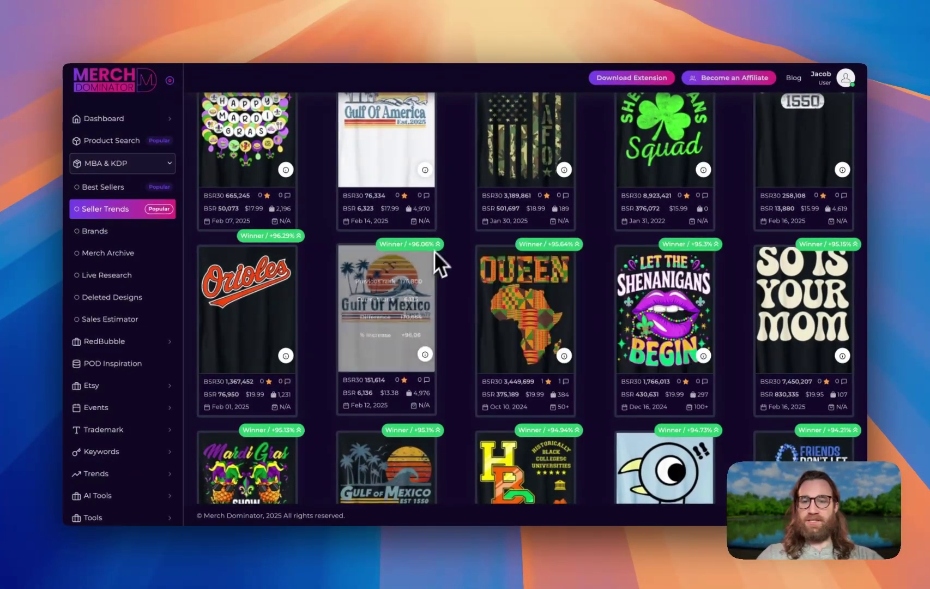
pyautogui.moveTo(413, 289)
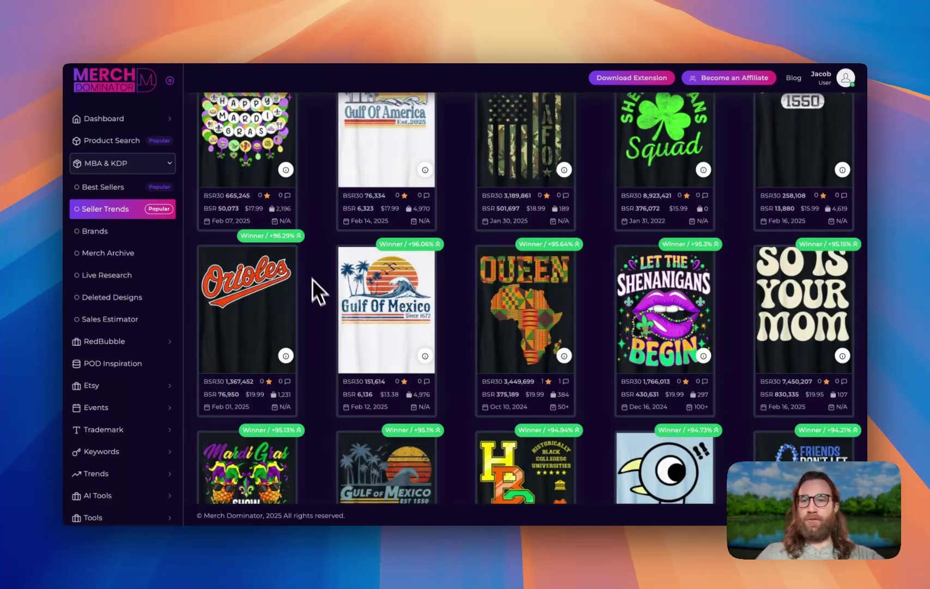
pyautogui.scroll(3, 306, 264)
pyautogui.moveTo(426, 301)
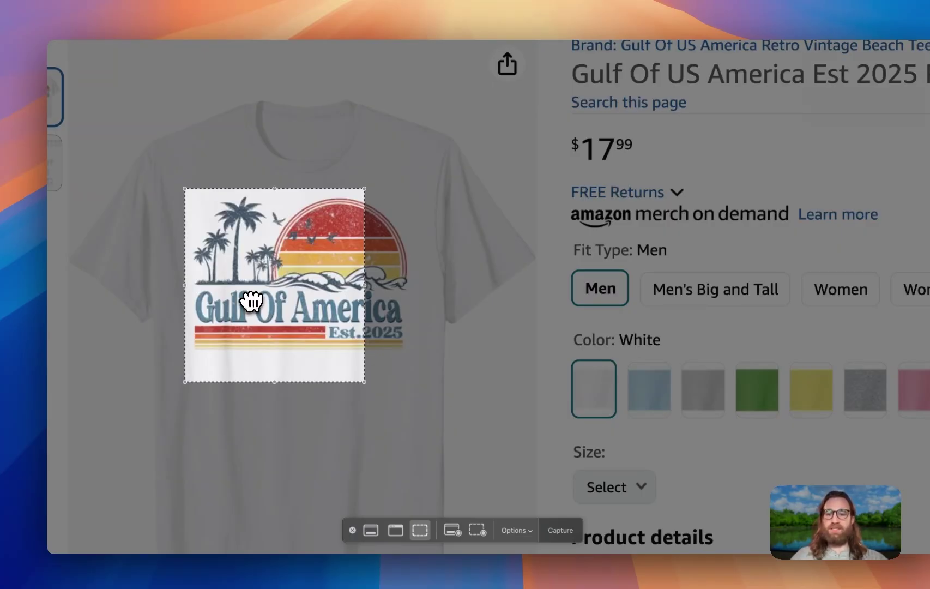
# Step: Tighten the capture area around the Gulf Of America graphic, capture it, and return to Ideogram
pyautogui.moveTo(364, 286); pyautogui.dragTo(419, 290)
pyautogui.moveTo(301, 382); pyautogui.dragTo(303, 360)
pyautogui.moveTo(304, 189); pyautogui.dragTo(304, 196)
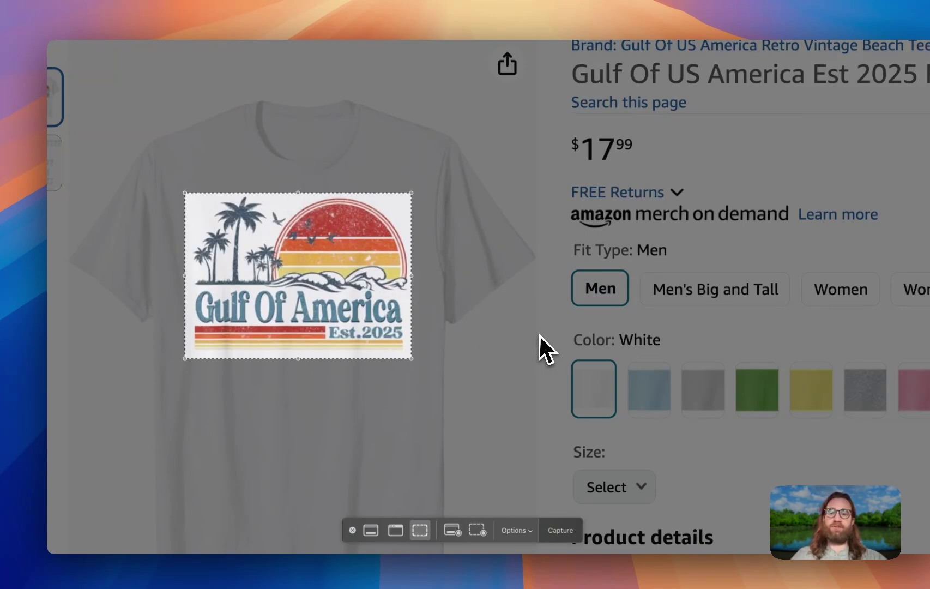
pyautogui.moveTo(180, 276); pyautogui.dragTo(191, 276)
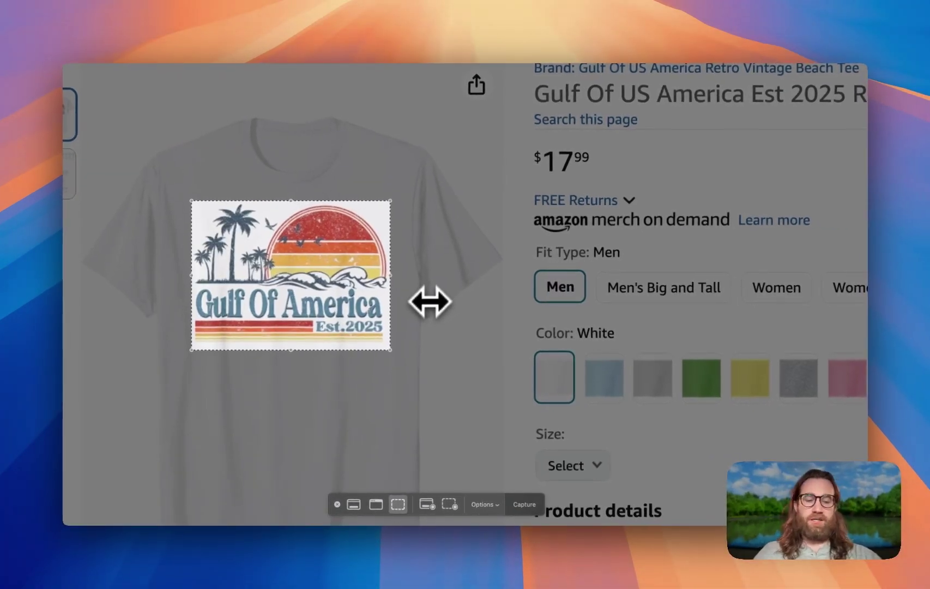
pyautogui.press('Return')
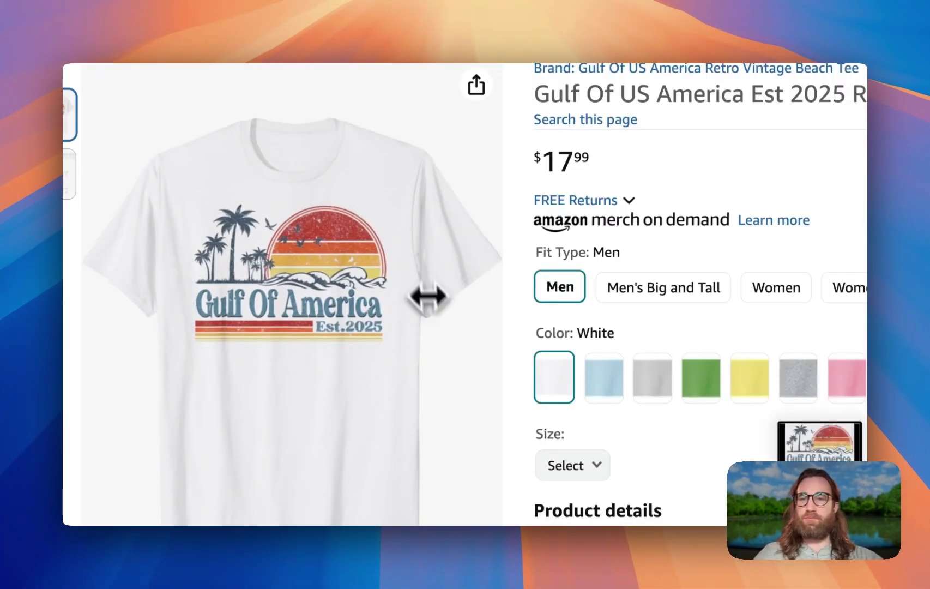
pyautogui.press('super+Tab')
pyautogui.moveTo(190, 82); pyautogui.dragTo(664, 82)
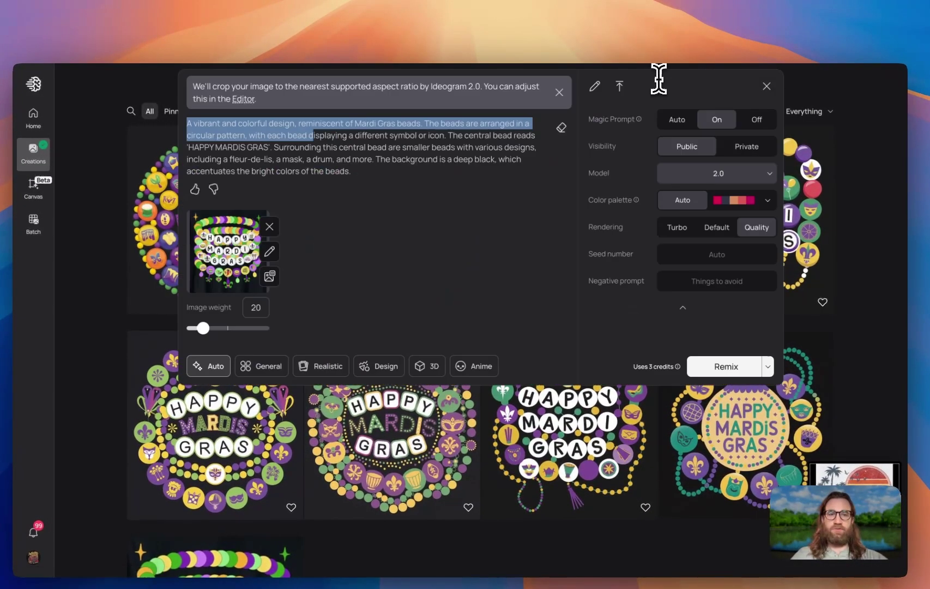
# Step: Replace the Mardi Gras reference and prompt with the pasted Gulf Of America screenshot, then describe it
pyautogui.click(269, 226)
pyautogui.press('super+a')
pyautogui.press('BackSpace')
pyautogui.press('super+v')
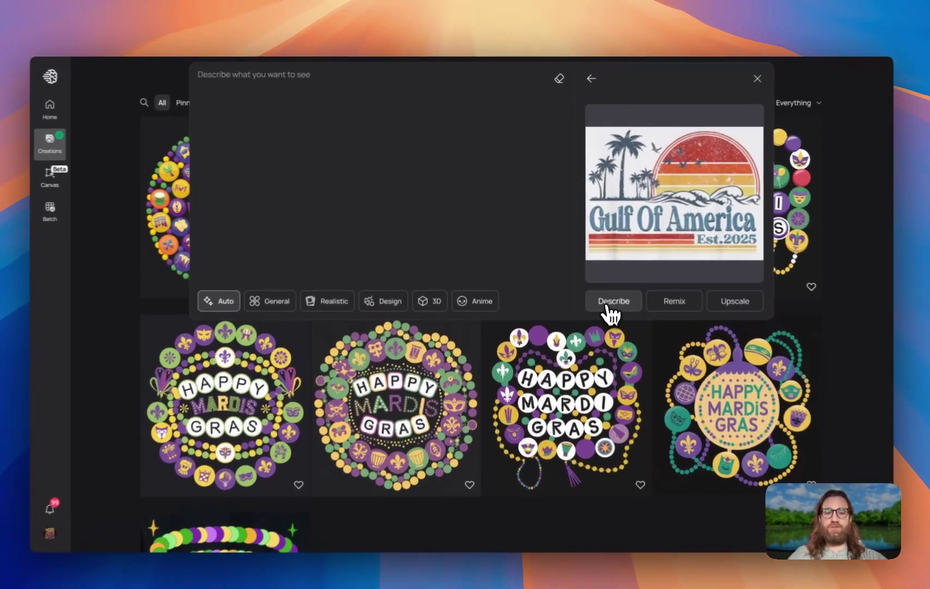
pyautogui.click(604, 294)
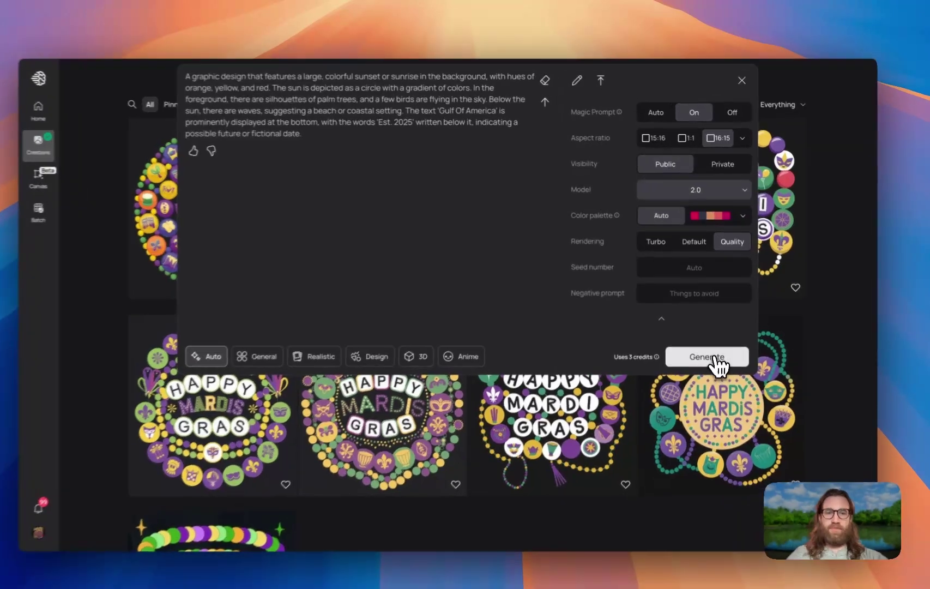
# Step: Generate Gulf Of America designs from the description, then a second batch with Magic Prompt off
pyautogui.click(708, 342)
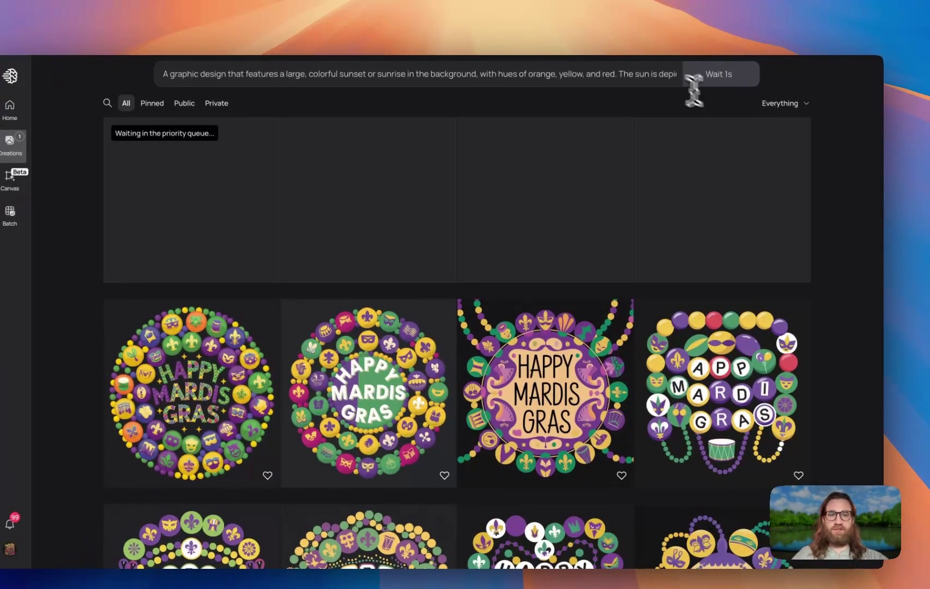
pyautogui.click(681, 88)
pyautogui.click(723, 112)
pyautogui.click(701, 366)
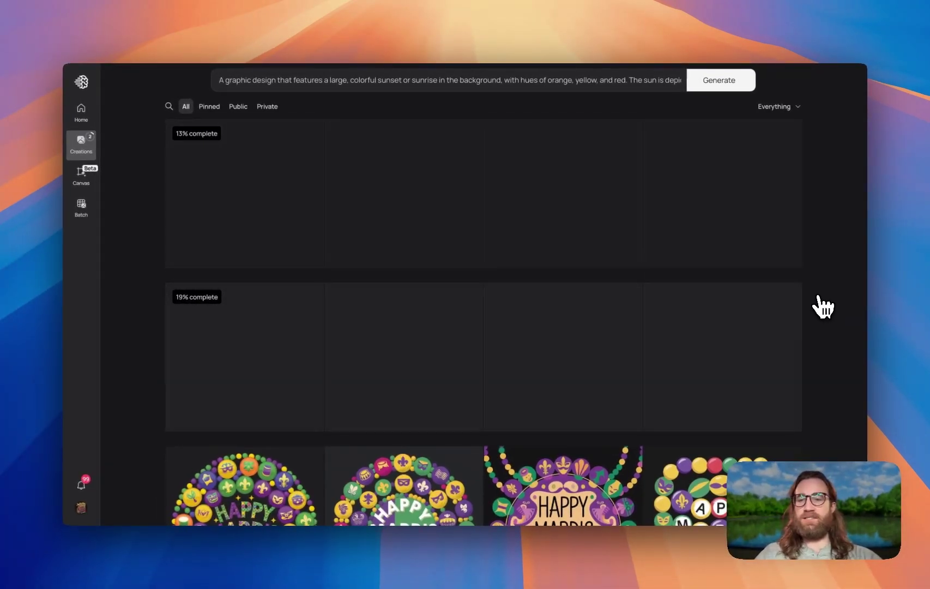
pyautogui.click(317, 80)
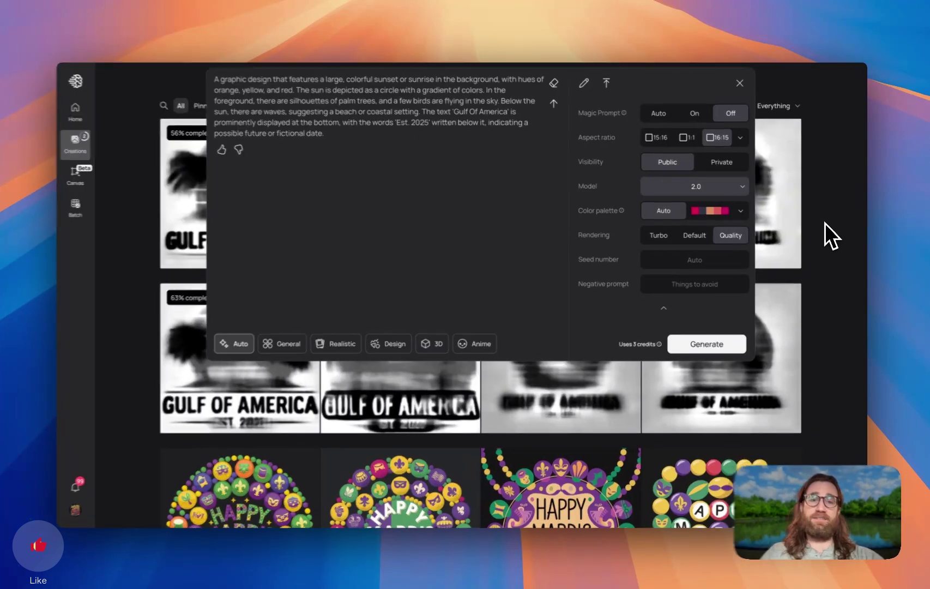
pyautogui.click(822, 227)
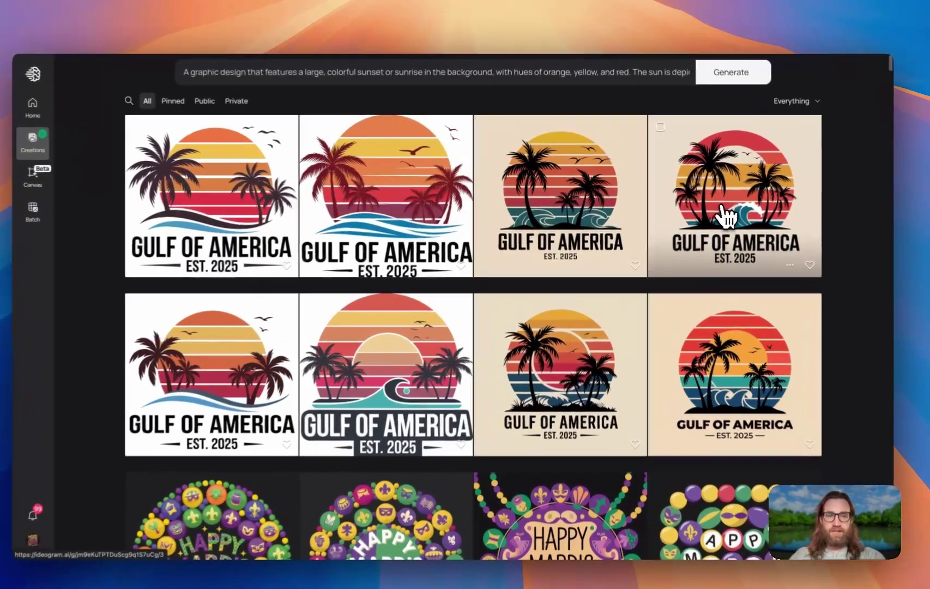
# Step: Open the palm-tree and curling-wave design and show its Open in Canvas options
pyautogui.click(721, 213)
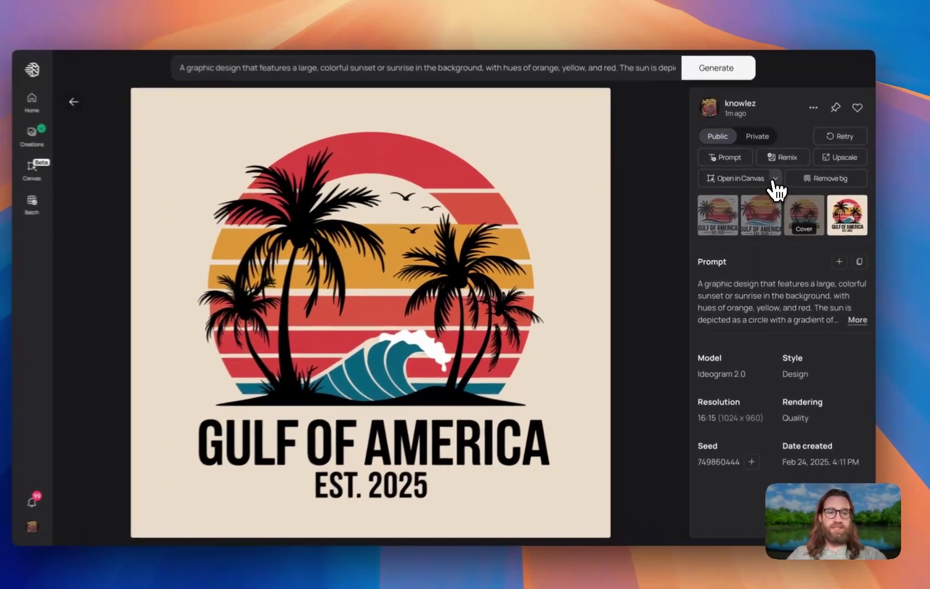
pyautogui.click(774, 179)
# Step: Open the design in Canvas Magic Fill and mark the word AMERICA for replacement
pyautogui.click(730, 200)
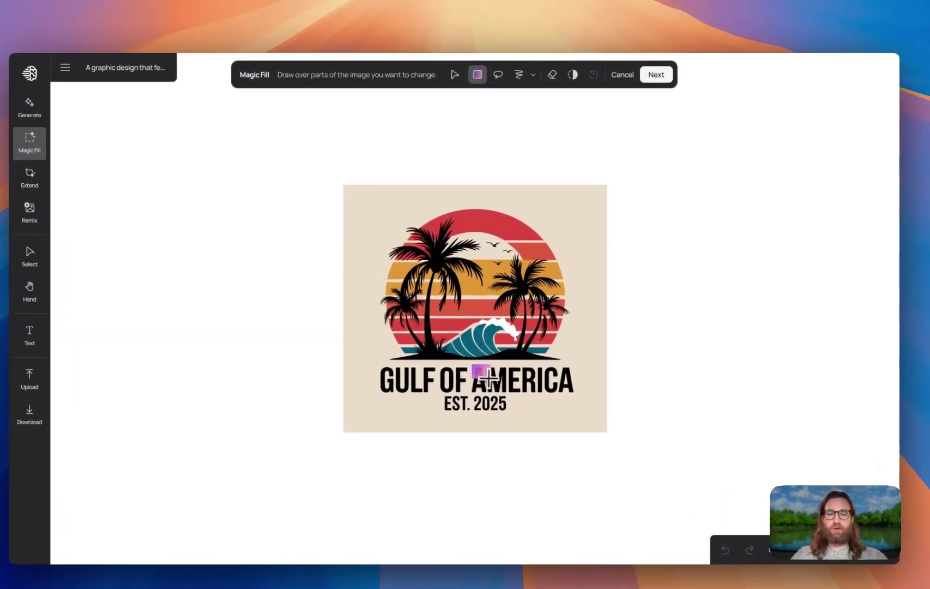
pyautogui.moveTo(481, 345); pyautogui.dragTo(576, 394)
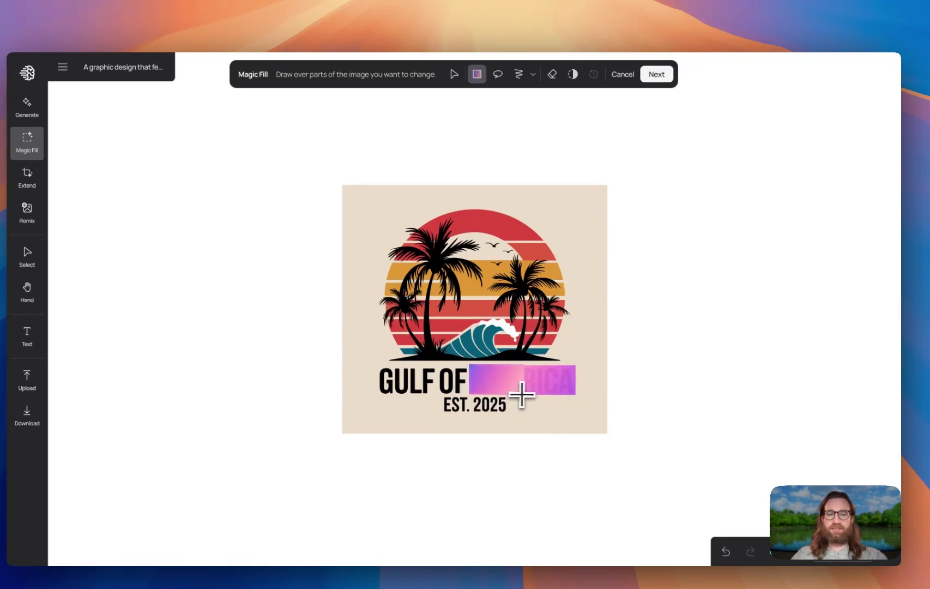
pyautogui.click(656, 74)
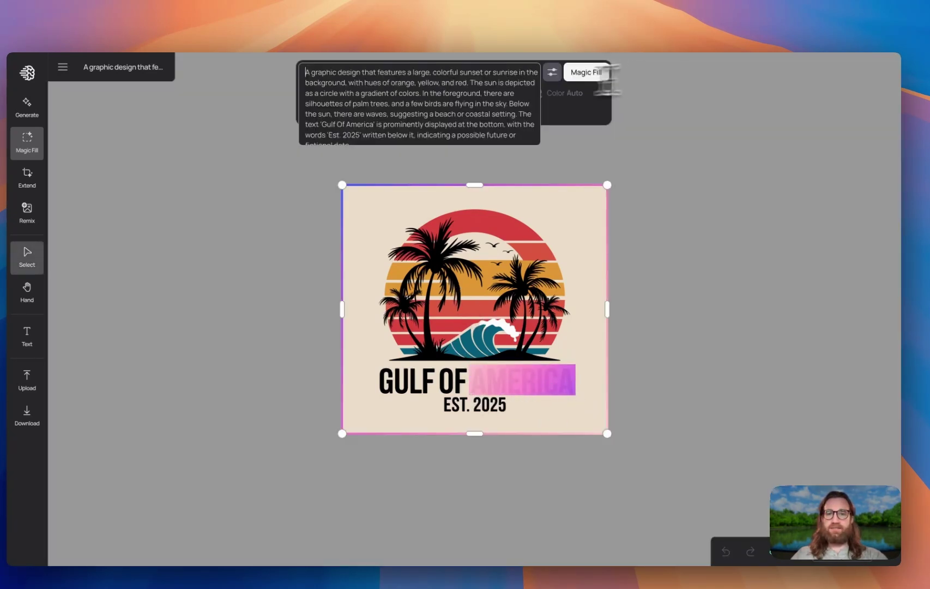
# Step: Replace the fill prompt with 'Mexico' and run Magic Fill on the marked area
pyautogui.moveTo(382, 85); pyautogui.dragTo(368, 87)
pyautogui.tripleClick(368, 88)
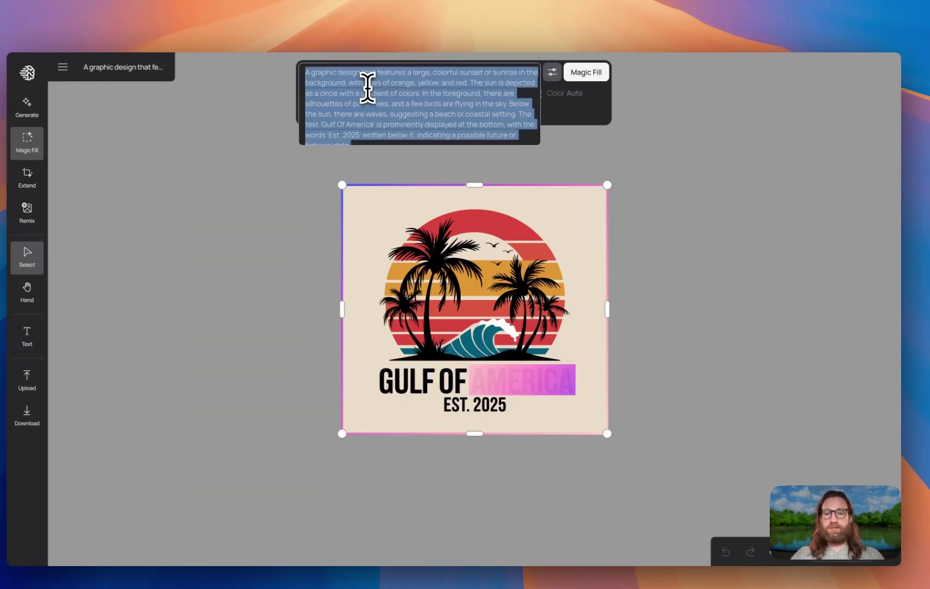
pyautogui.press('BackSpace')
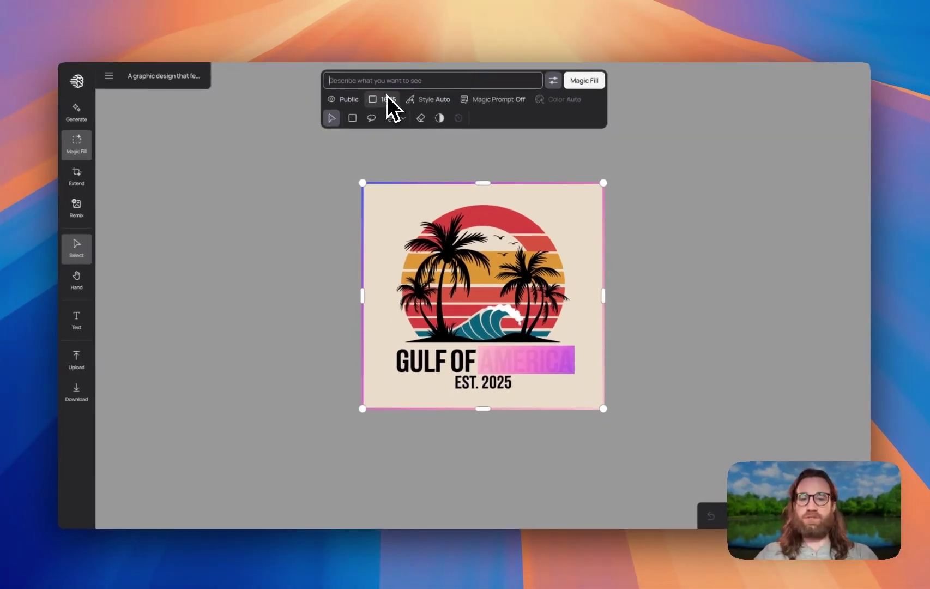
pyautogui.write('the text "Mexico"')
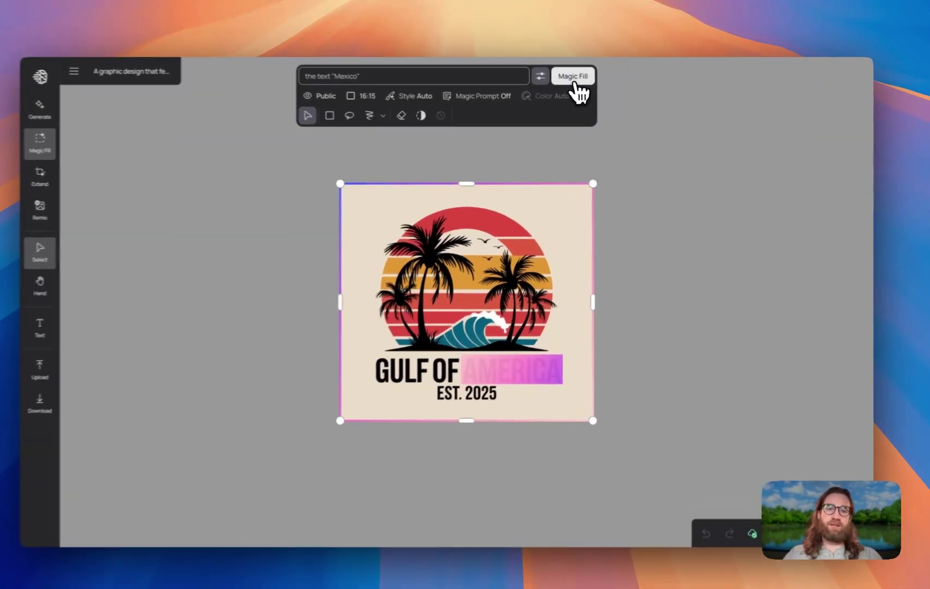
pyautogui.click(583, 88)
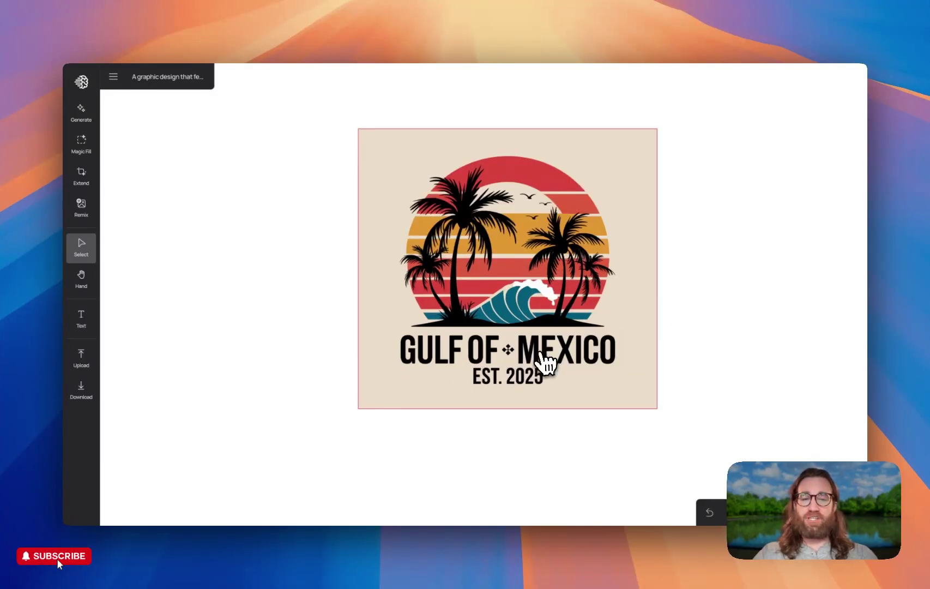
pyautogui.scroll(5, 532, 361)
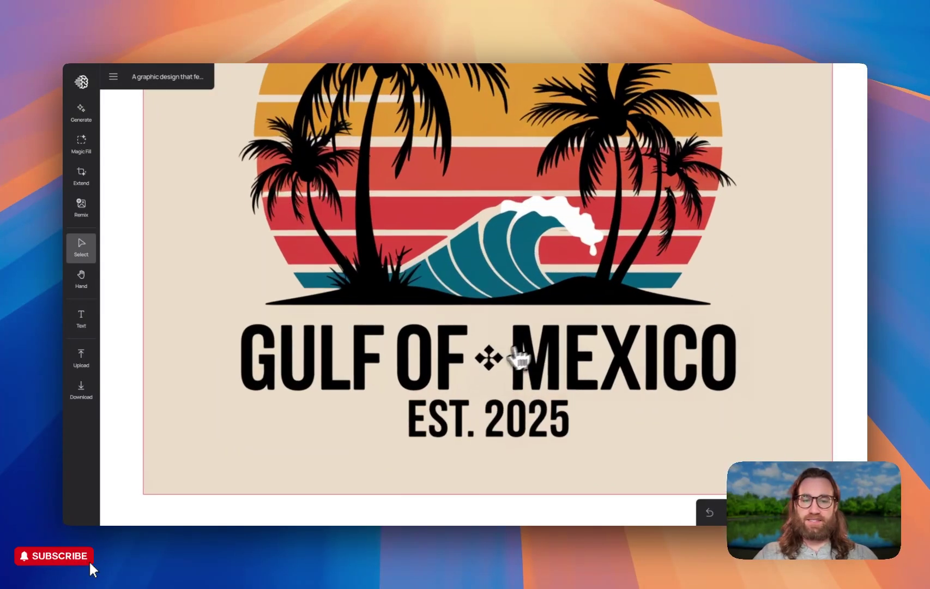
pyautogui.scroll(-4, 544, 374)
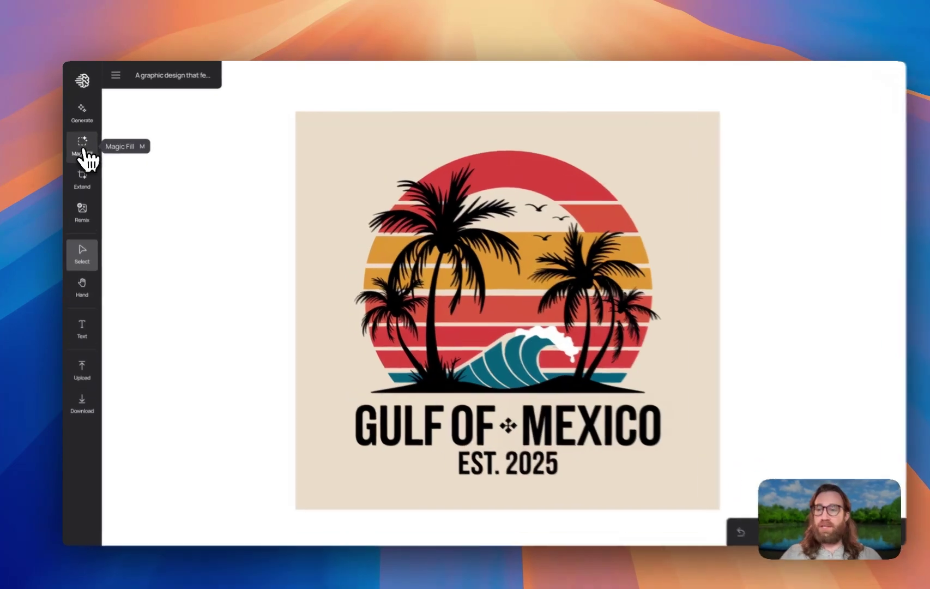
# Step: Magic Fill the marked wave area with 'silhouette of two people holding hands'
pyautogui.click(82, 146)
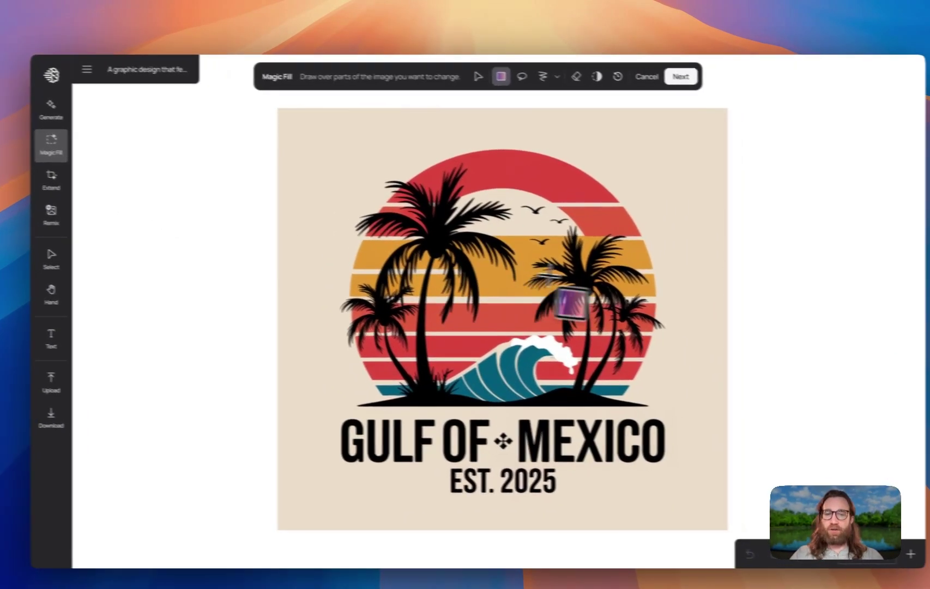
pyautogui.moveTo(455, 329)
pyautogui.mouseDown()
pyautogui.moveTo(544, 392)
pyautogui.moveTo(523, 403)
pyautogui.mouseUp()
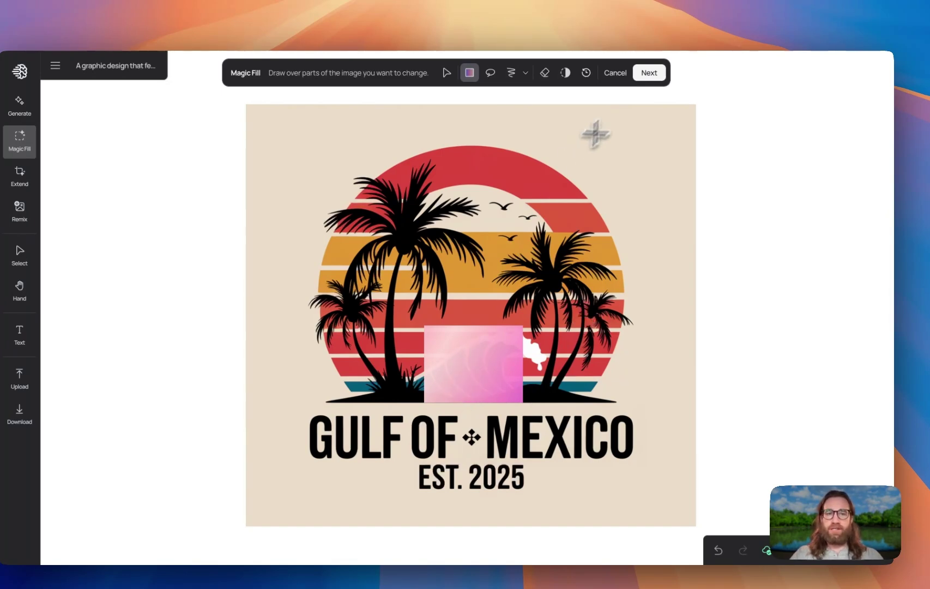
pyautogui.click(649, 73)
pyautogui.tripleClick(366, 83)
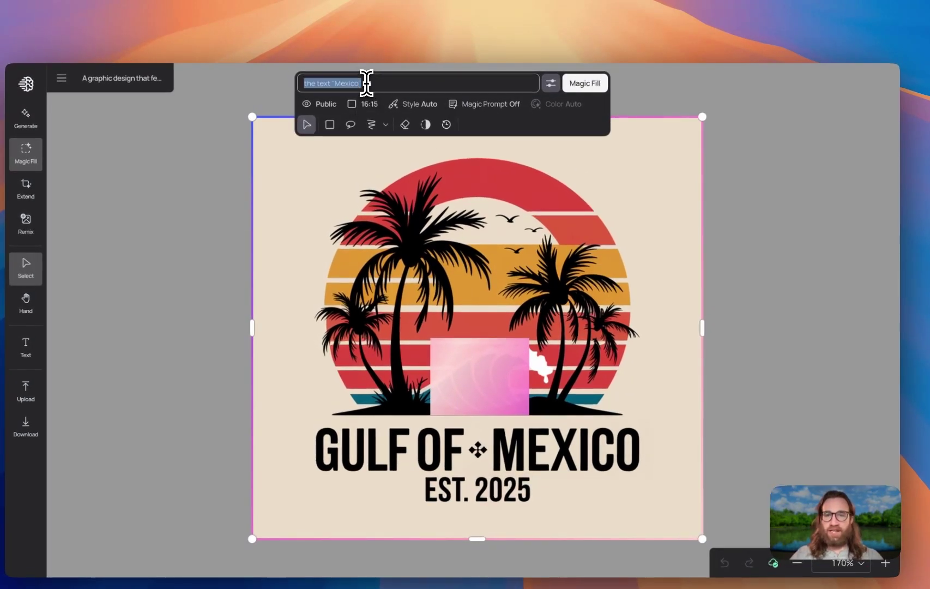
pyautogui.write('si')
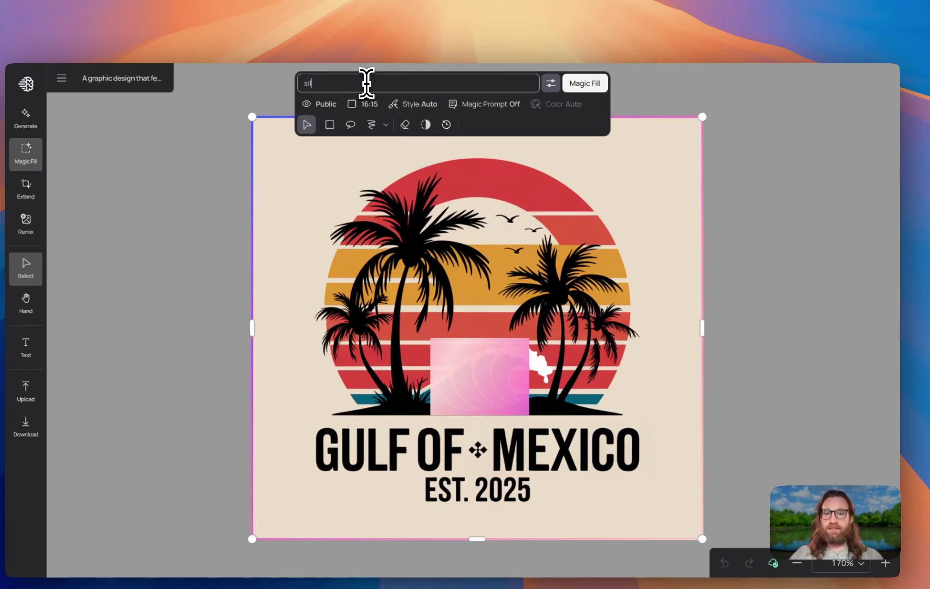
pyautogui.write('lhouette of two people holding ha')
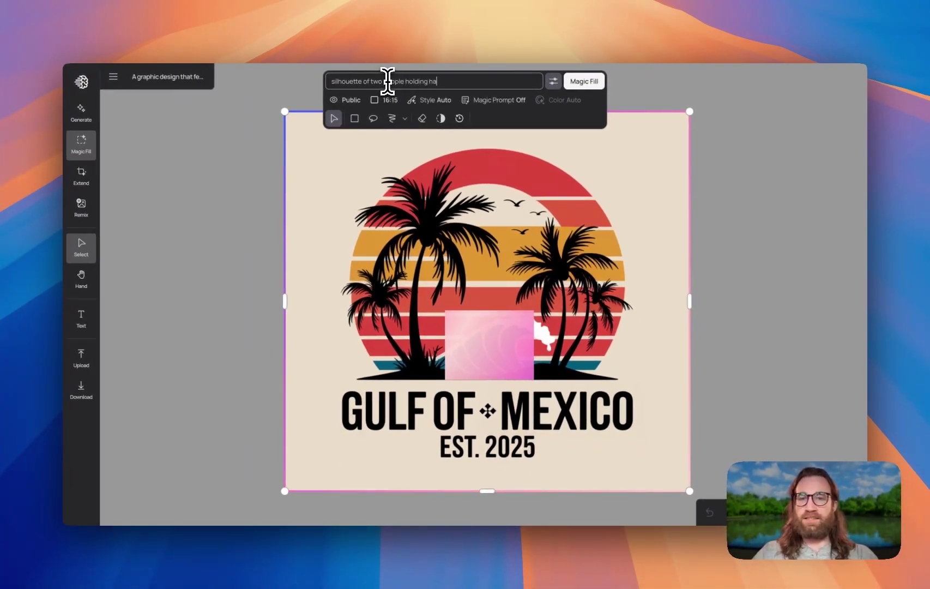
pyautogui.write('nds')
pyautogui.click(584, 81)
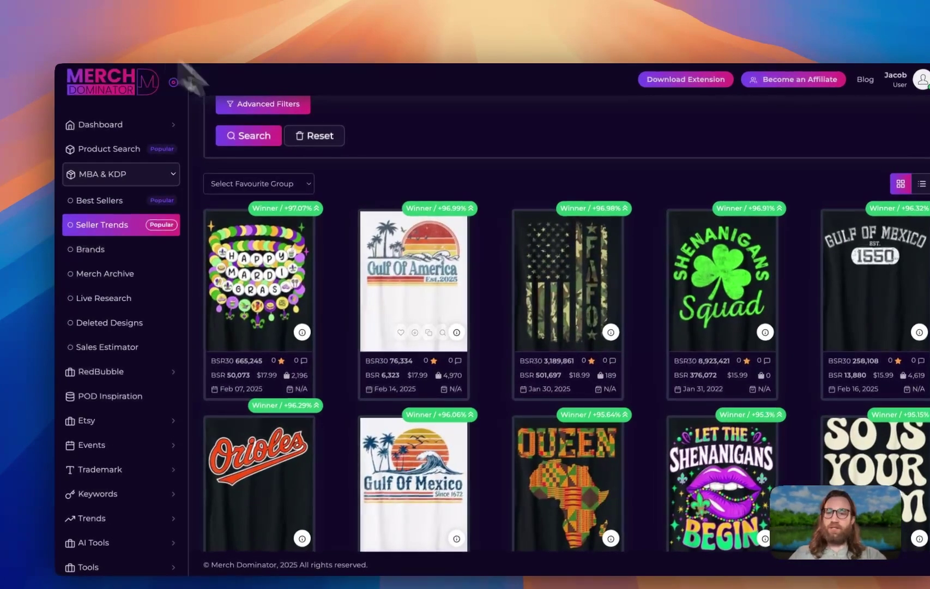
# Step: Scroll the Seller Trends winners down to Ginger Snap, Wound Care Crew and Young King, previewing rank charts
pyautogui.scroll(-4, 494, 182)
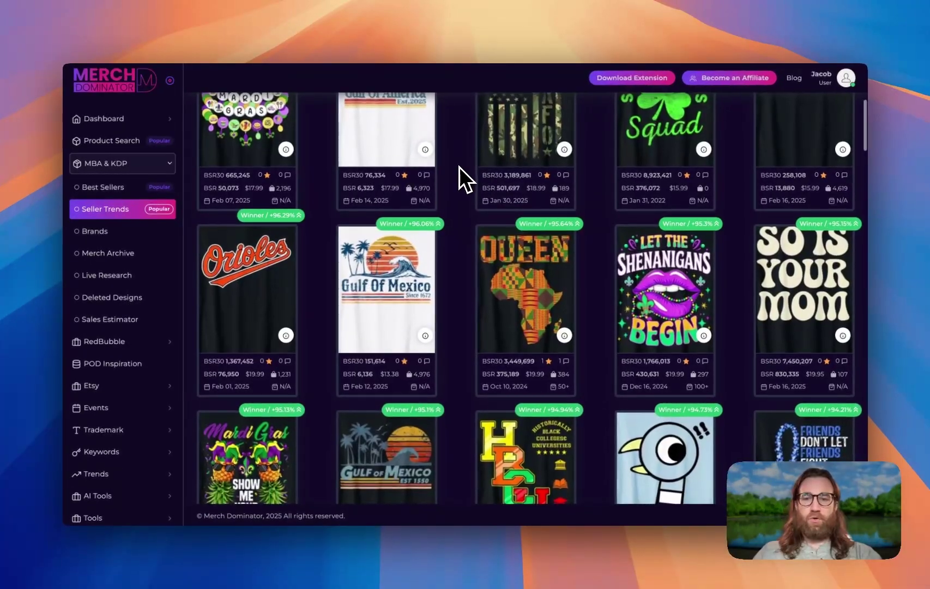
pyautogui.scroll(-2, 459, 167)
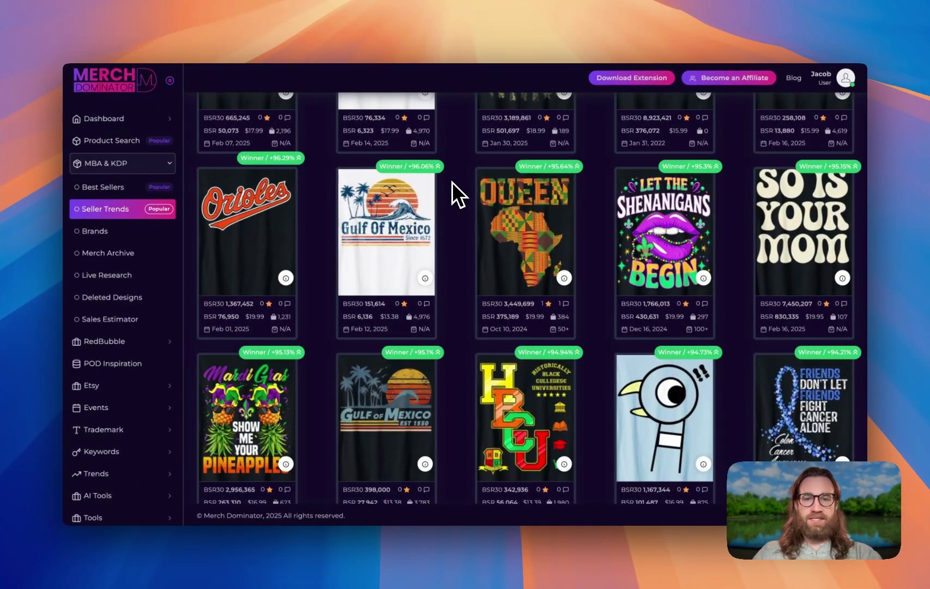
pyautogui.scroll(-1, 452, 183)
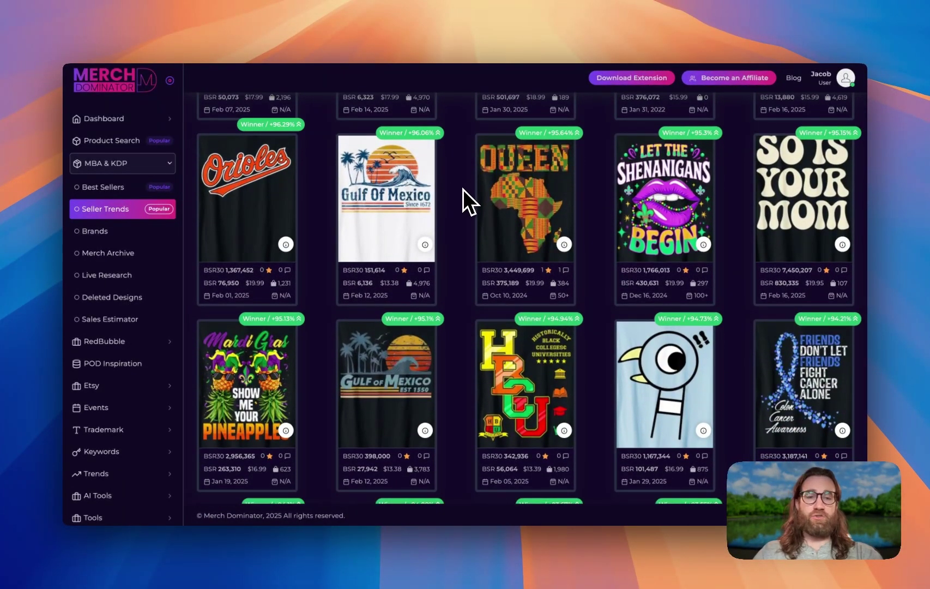
pyautogui.scroll(1, 453, 196)
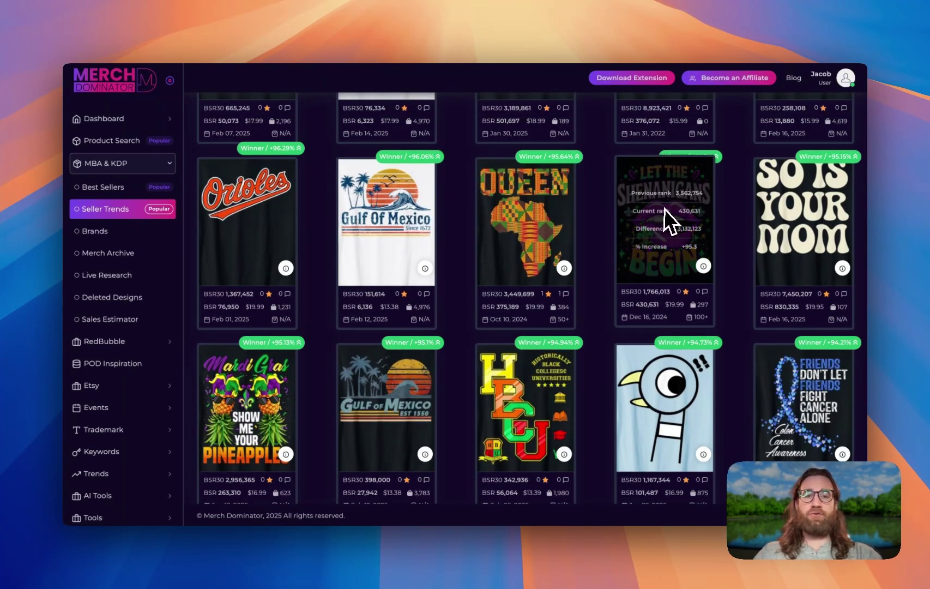
pyautogui.scroll(-1, 601, 226)
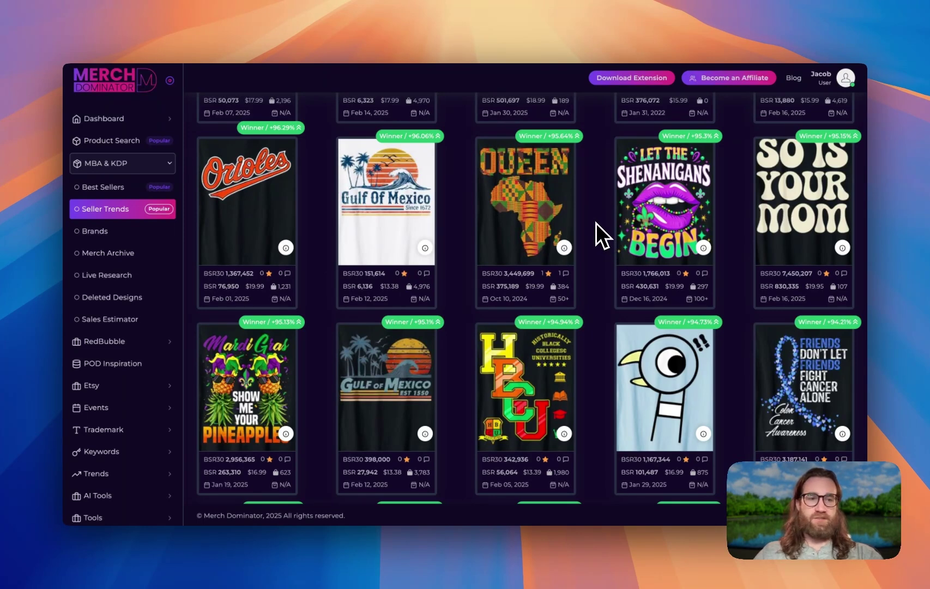
pyautogui.scroll(1, 595, 224)
pyautogui.moveTo(774, 266)
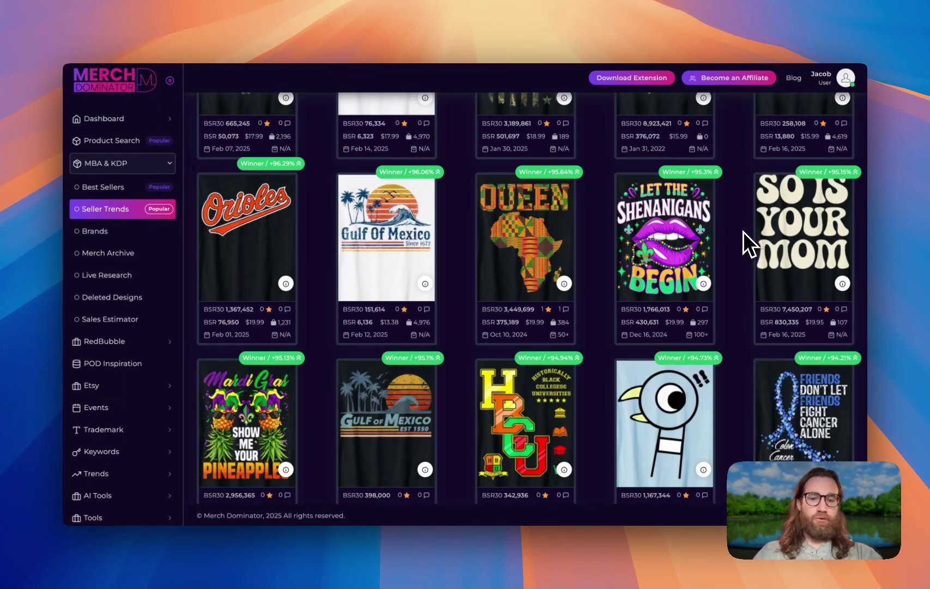
pyautogui.scroll(-10, 743, 231)
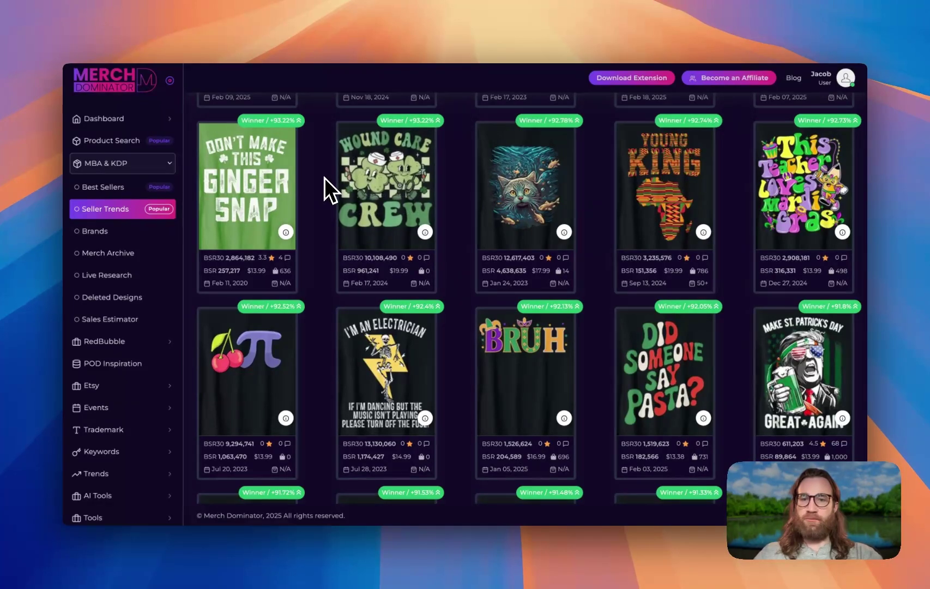
pyautogui.scroll(1, 326, 175)
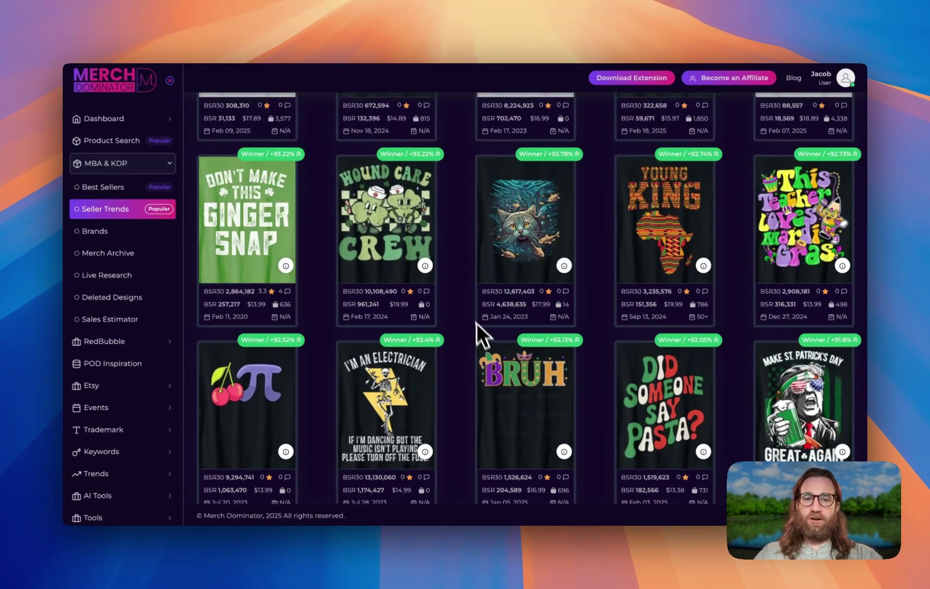
pyautogui.moveTo(508, 254)
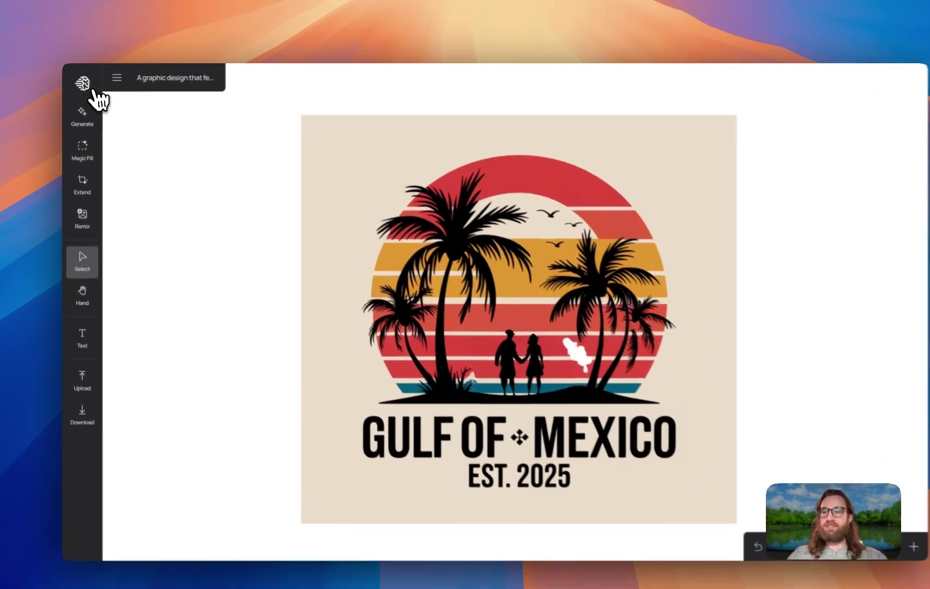
# Step: Return from the finished Gulf of Mexico sunset canvas to the Ideogram home page
pyautogui.click(83, 83)
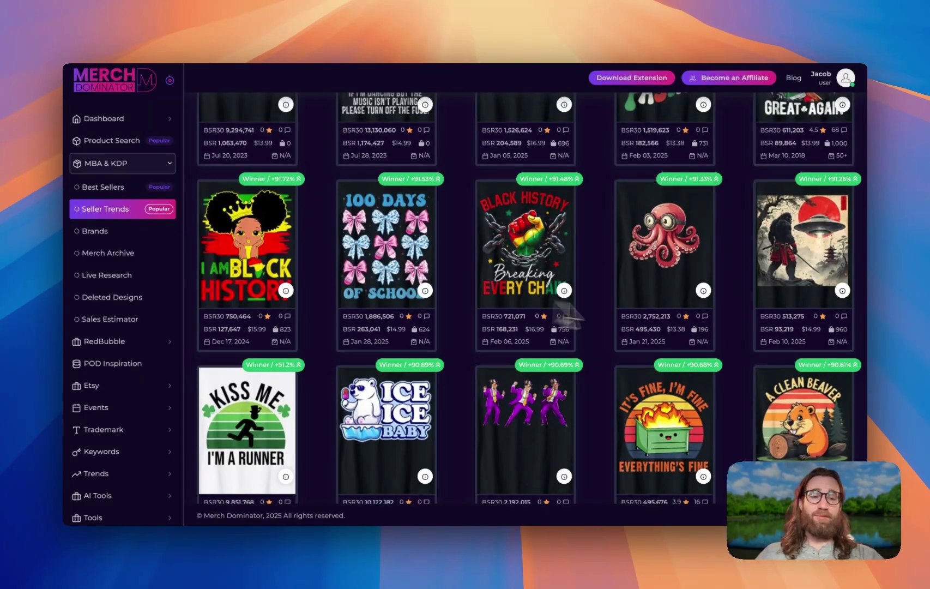
# Step: Check the Samurai Bigfoot UFO design's rank and sales chart and bring up its search options
pyautogui.click(703, 291)
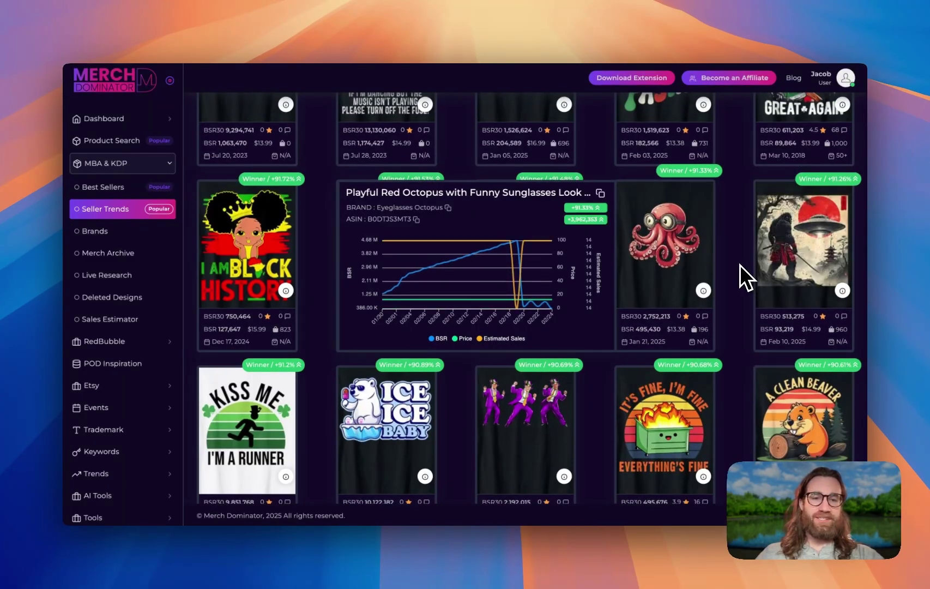
pyautogui.moveTo(824, 265)
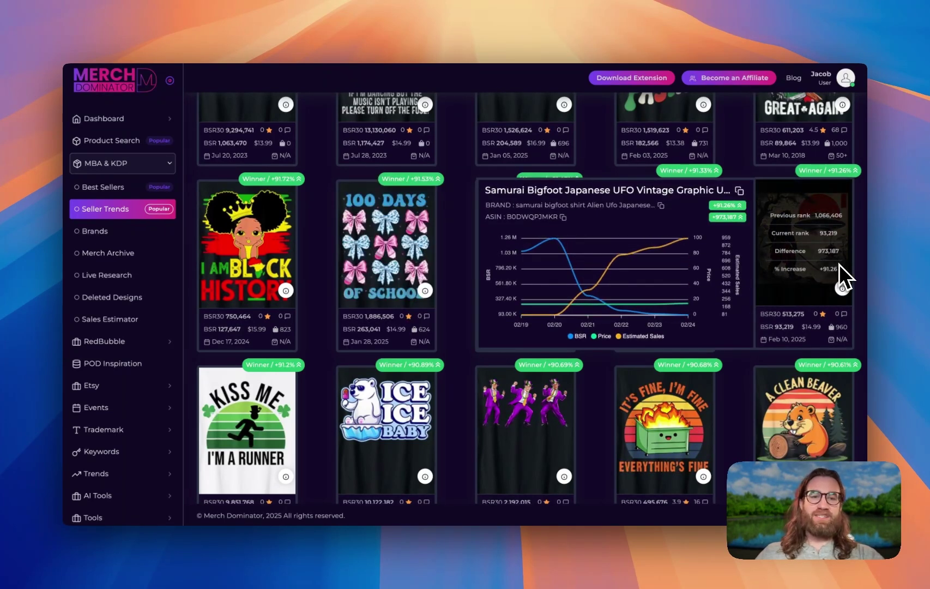
pyautogui.moveTo(789, 276)
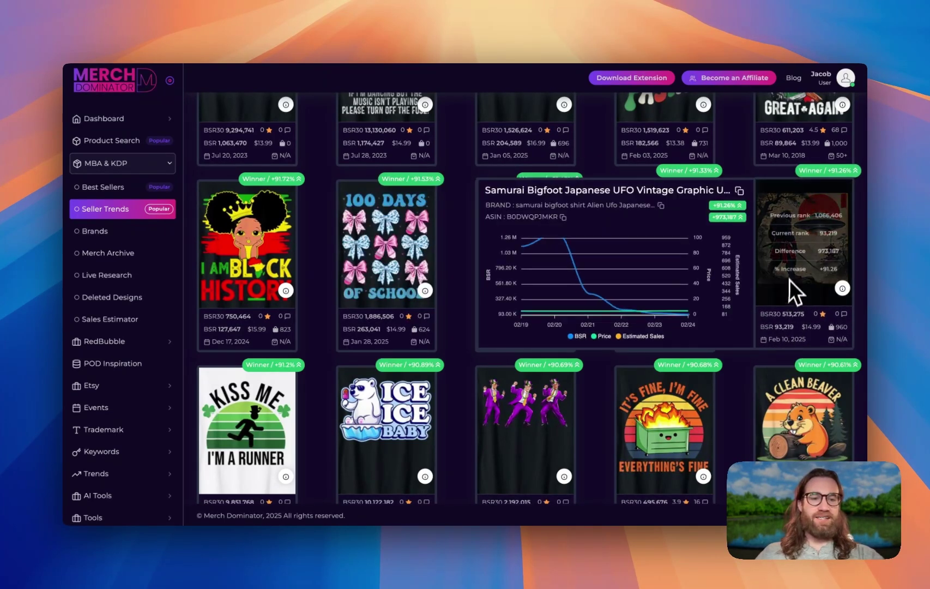
pyautogui.moveTo(789, 317)
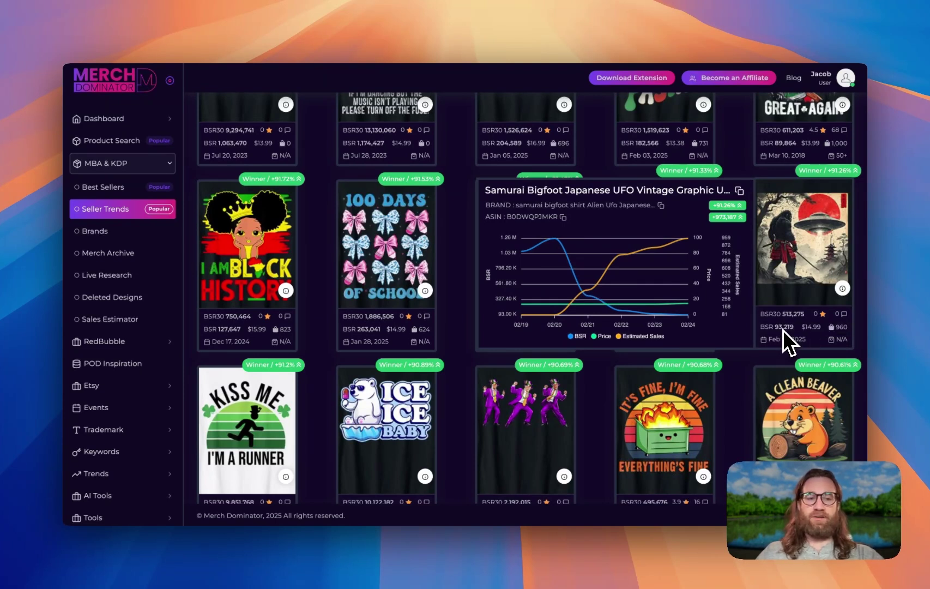
pyautogui.moveTo(848, 293)
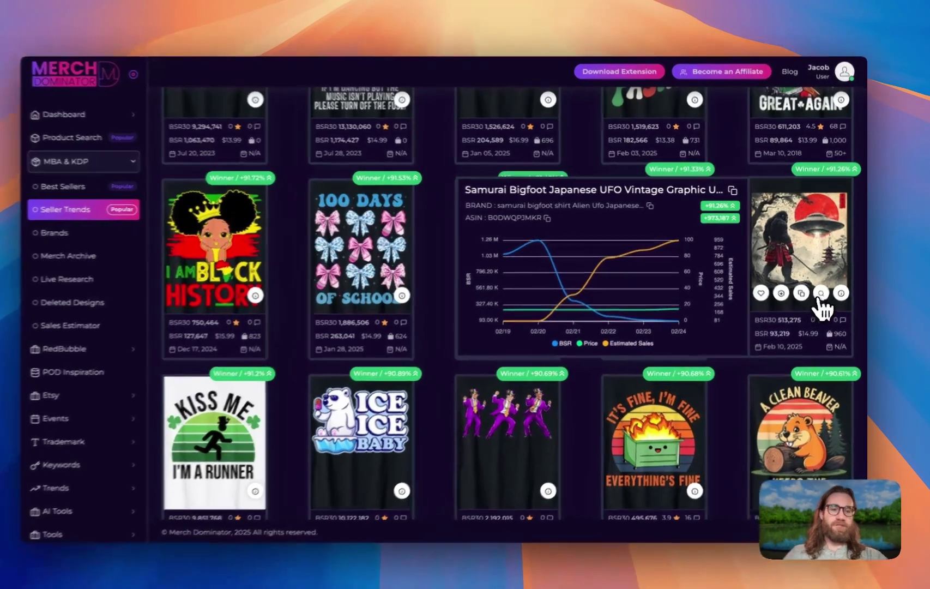
pyautogui.click(820, 294)
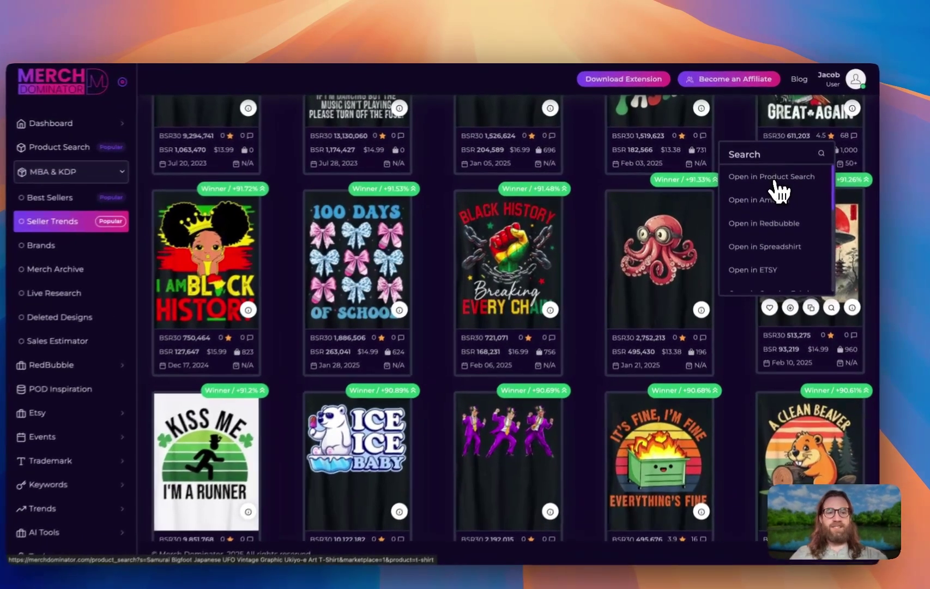
# Step: Open the Samurai Bigfoot UFO shirt on Amazon and launch the Screenshot tool via Spotlight
pyautogui.click(773, 188)
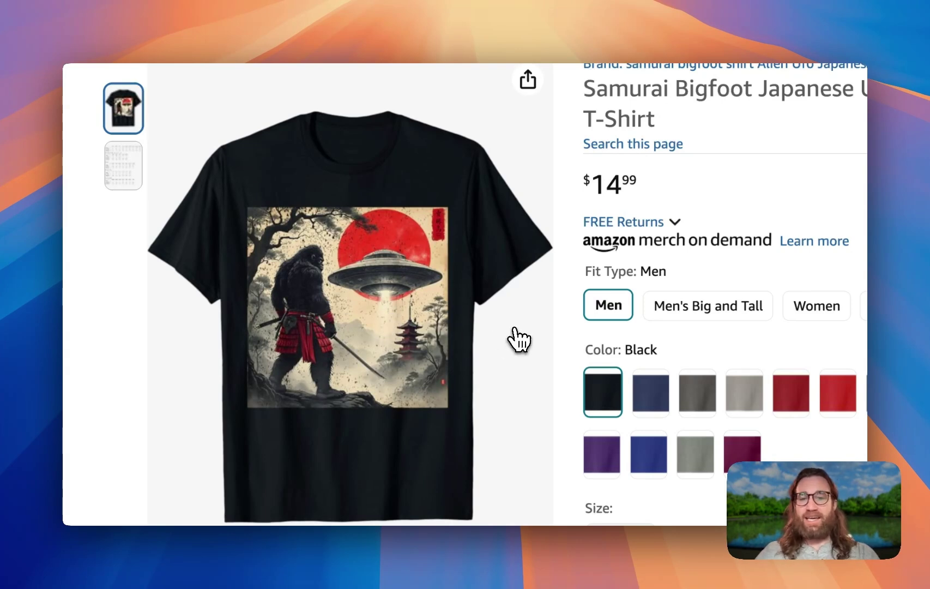
pyautogui.press('super+space')
pyautogui.write('screensh')
pyautogui.press('Return')
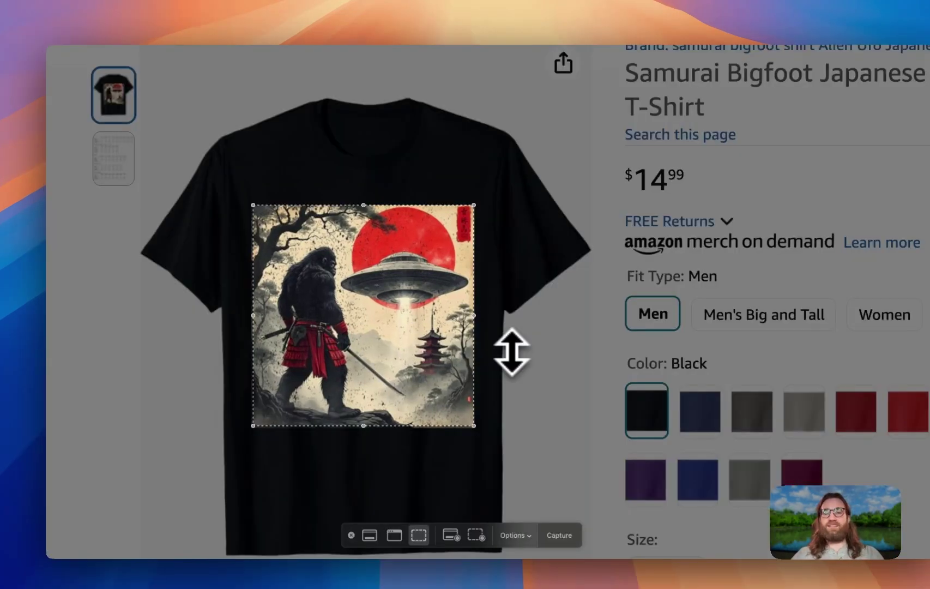
pyautogui.press('Return')
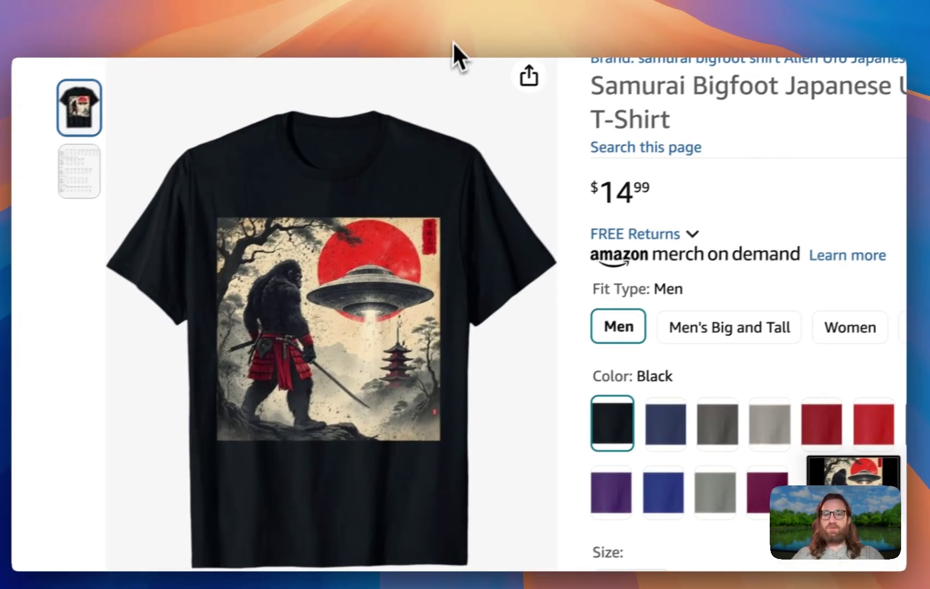
# Step: Upload the captured Samurai Bigfoot design as a remix reference with image weight 20
pyautogui.press('super+Tab')
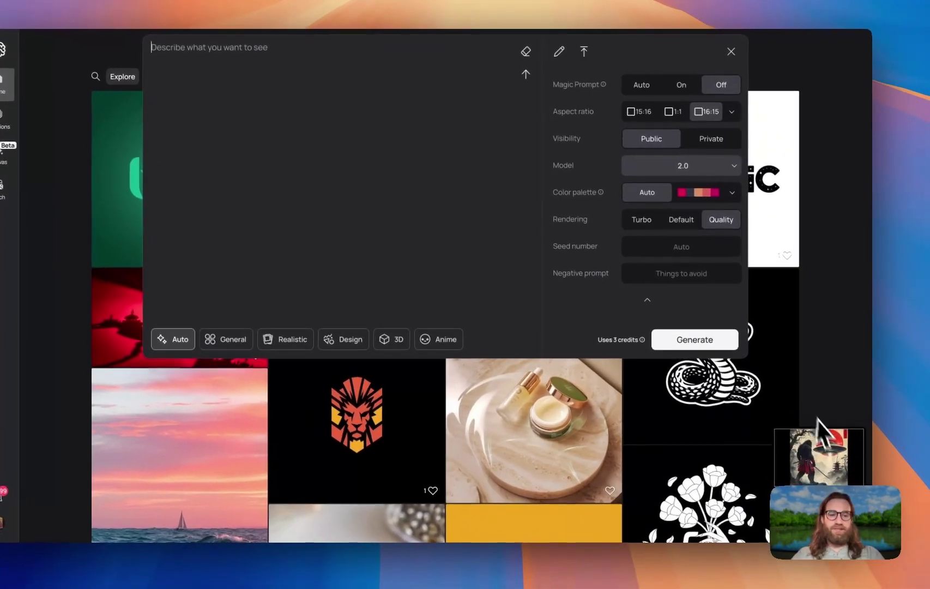
pyautogui.moveTo(839, 477); pyautogui.dragTo(562, 319)
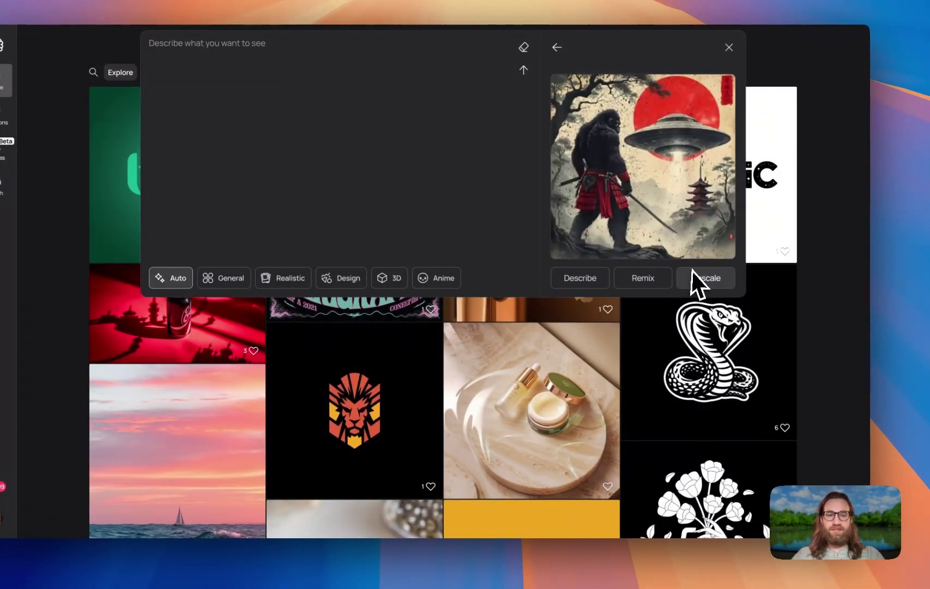
pyautogui.click(651, 283)
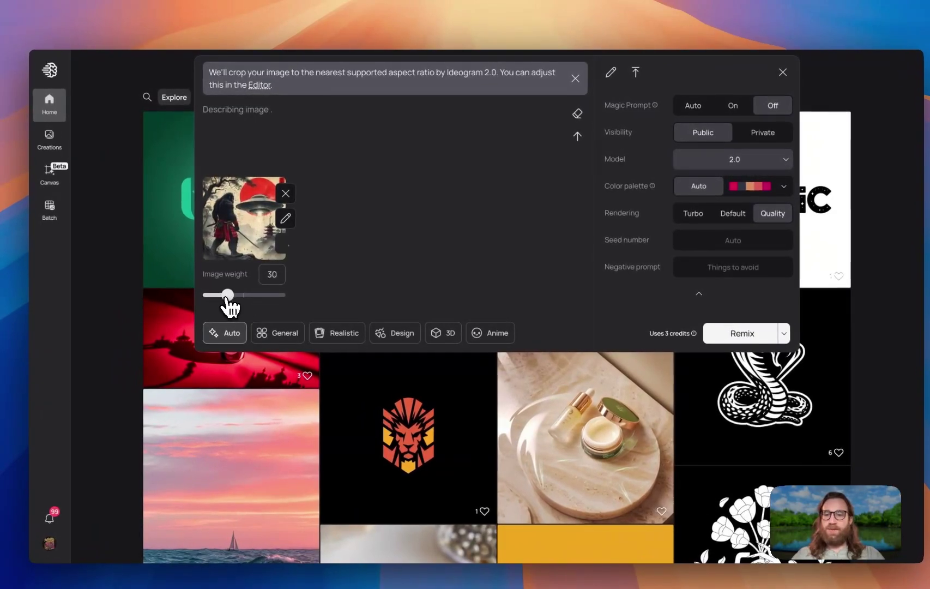
pyautogui.click(200, 286)
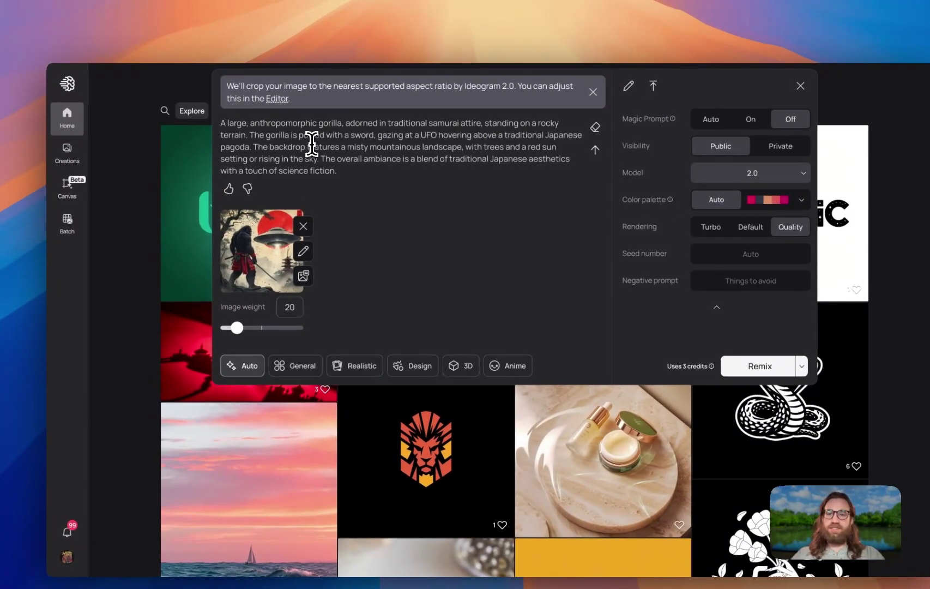
# Step: Add 'waterfall,' before 'trees' in the samurai gorilla remix prompt
pyautogui.tripleClick(312, 143)
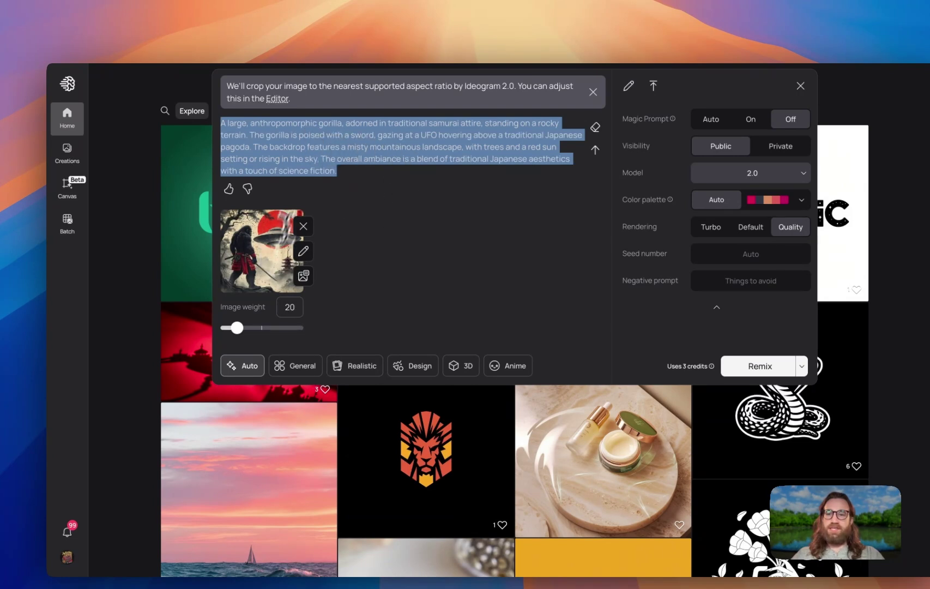
pyautogui.click(394, 176)
pyautogui.tripleClick(324, 169)
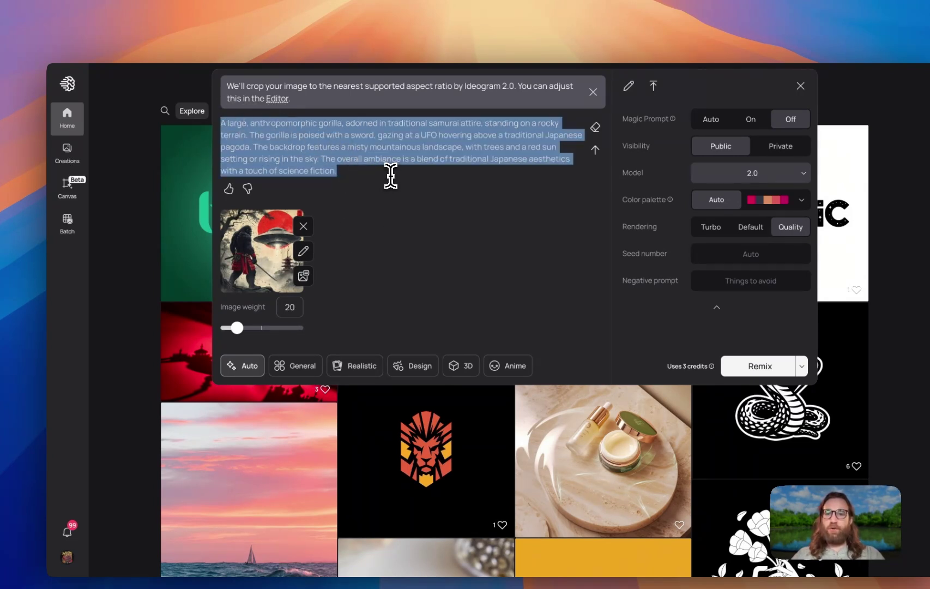
pyautogui.click(389, 176)
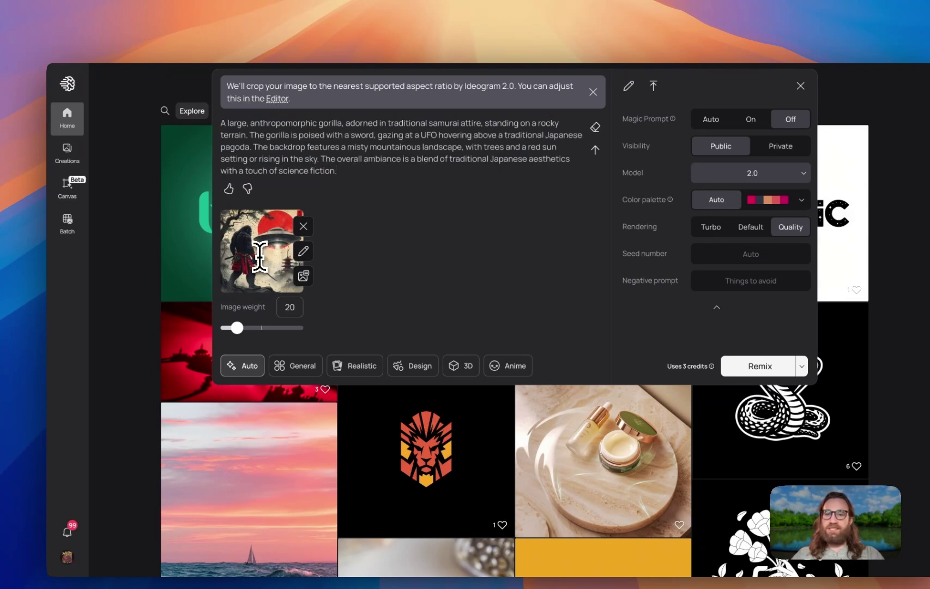
pyautogui.tripleClick(264, 144)
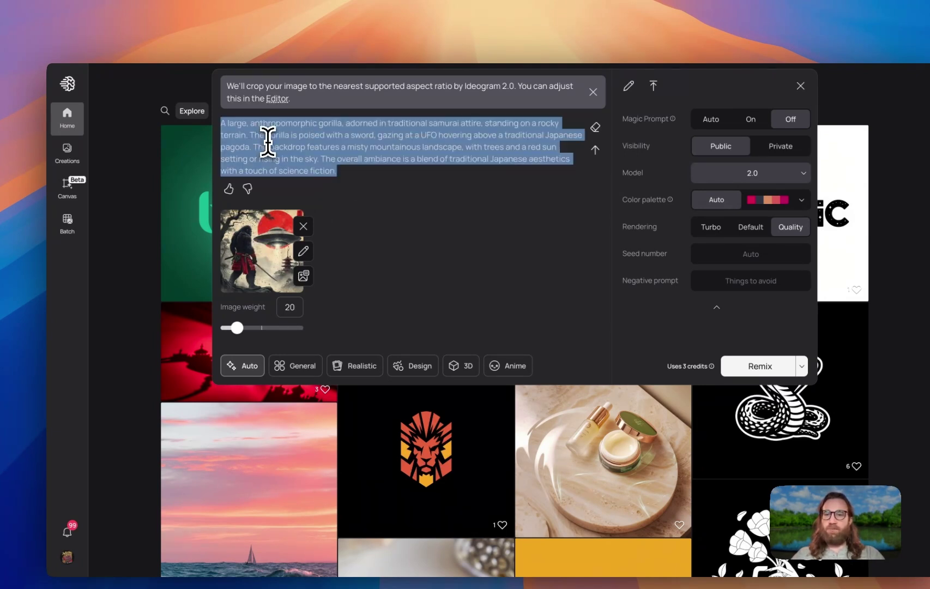
pyautogui.click(357, 177)
pyautogui.tripleClick(354, 175)
pyautogui.click(348, 170)
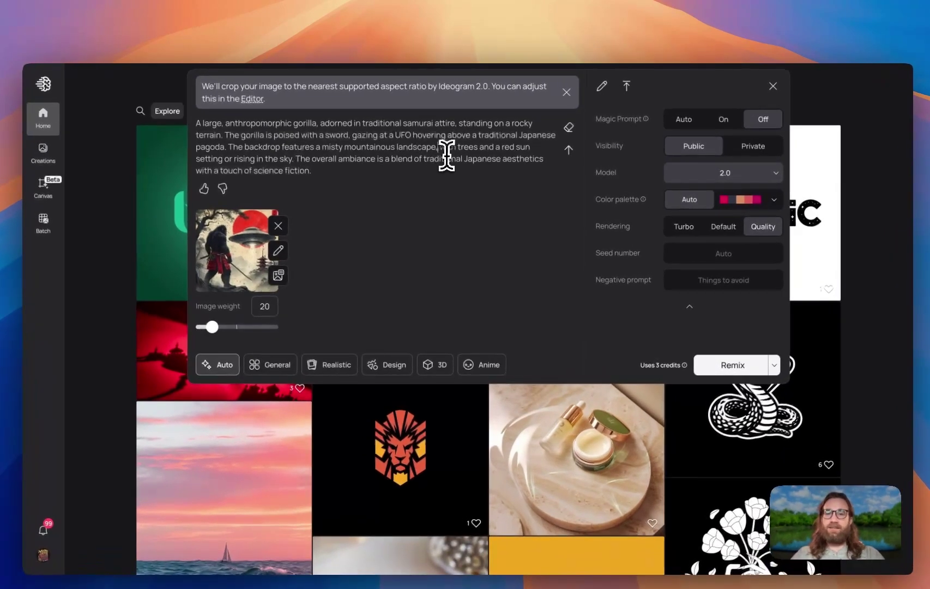
pyautogui.click(456, 148)
pyautogui.write('waterfall,')
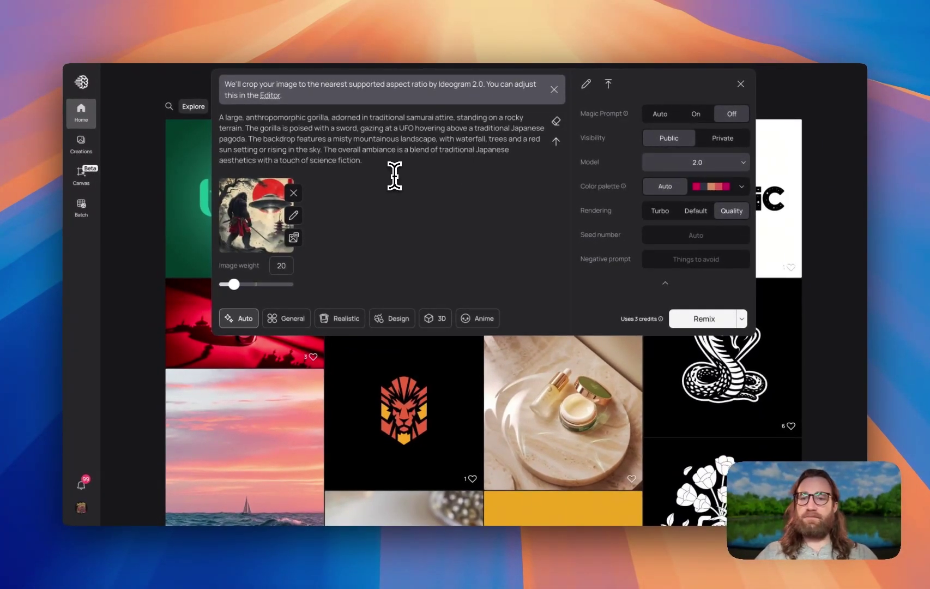
# Step: Generate the remix with Magic Prompt on and view the results in Creations
pyautogui.click(704, 318)
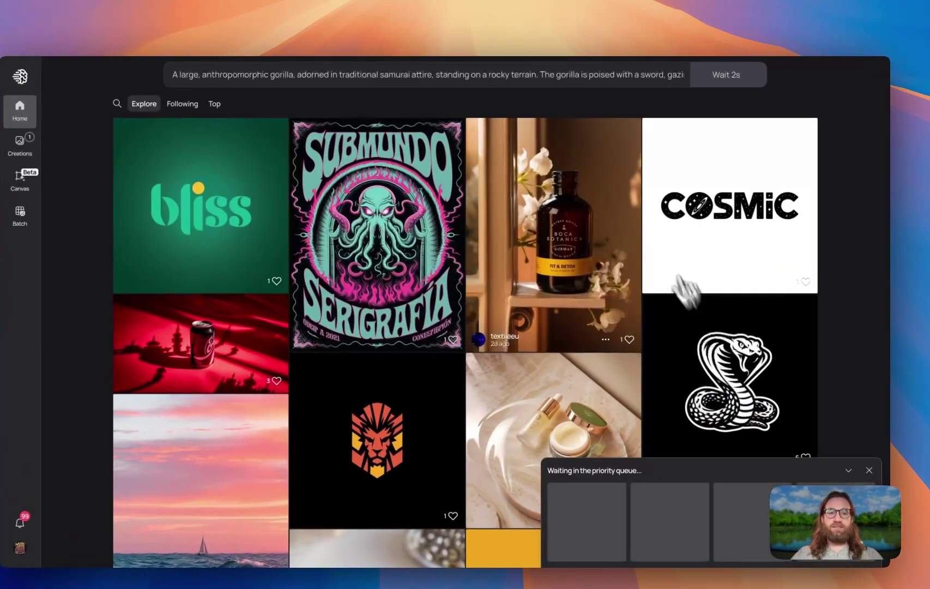
pyautogui.click(669, 77)
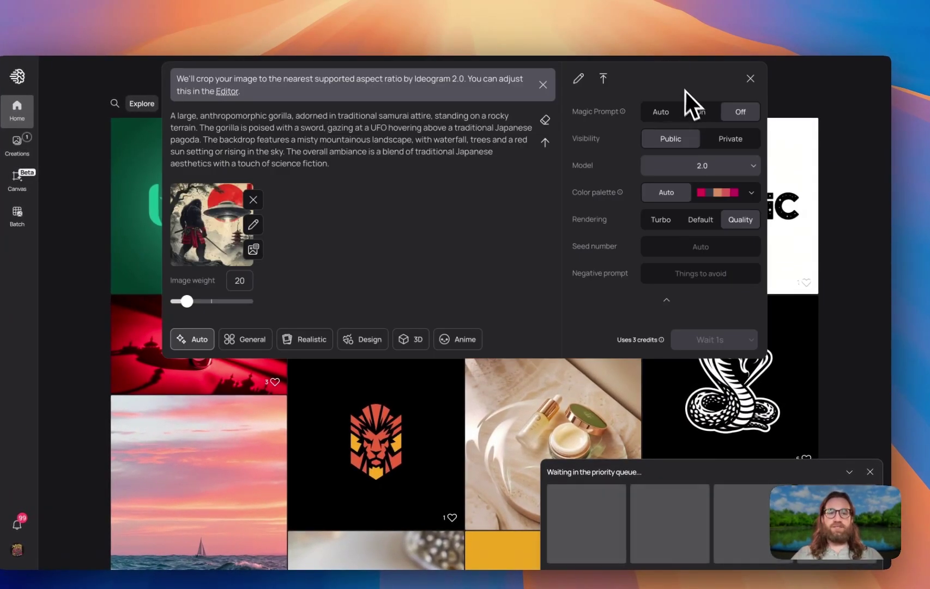
pyautogui.click(701, 114)
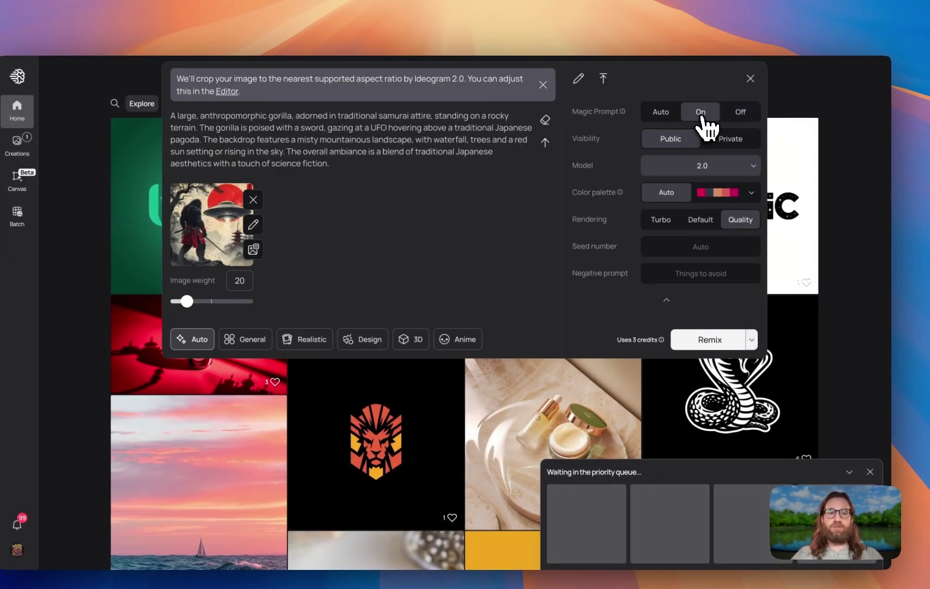
pyautogui.click(704, 339)
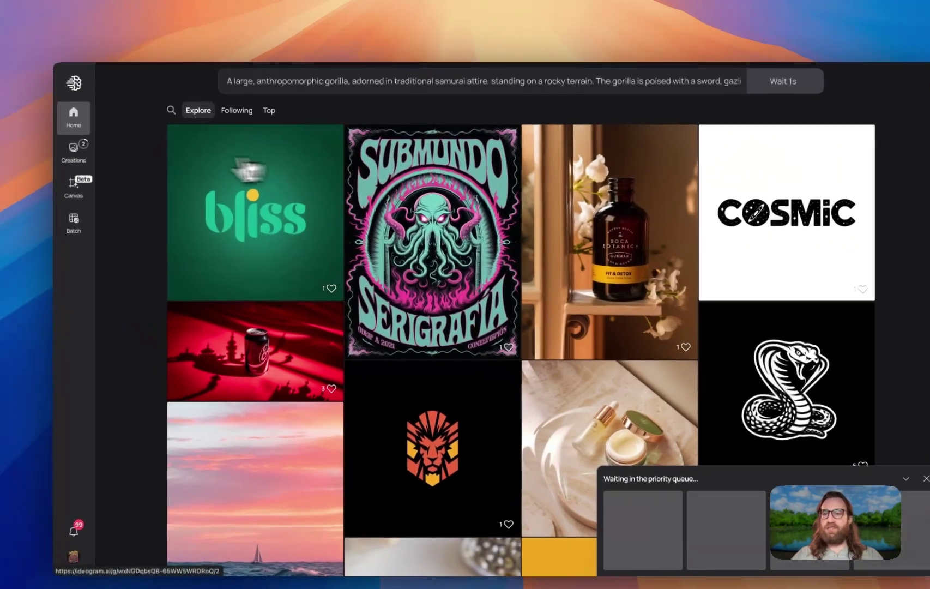
pyautogui.click(82, 152)
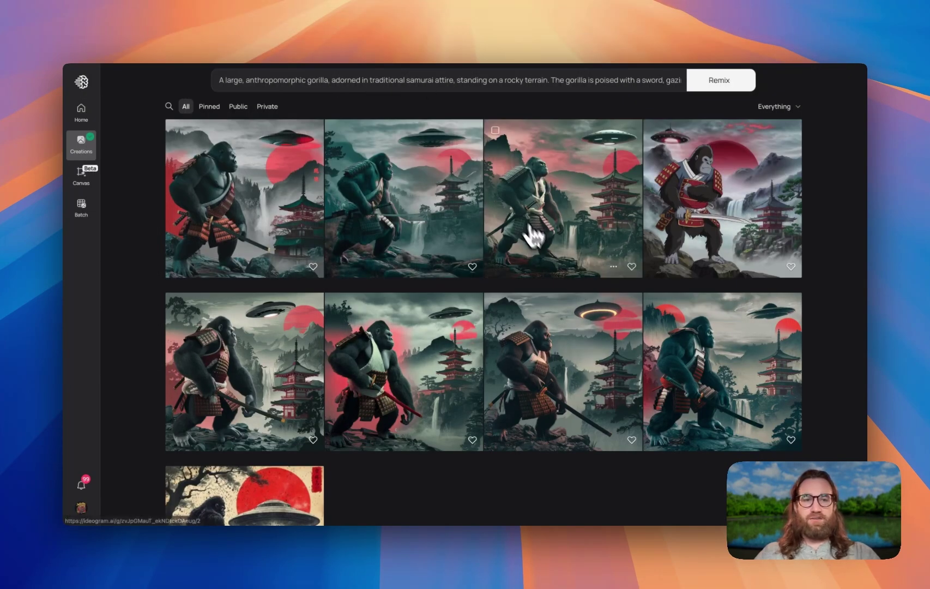
# Step: Scroll through the Creations grid of samurai gorilla variations with UFOs, pagodas and red suns
pyautogui.scroll(-1, 825, 311)
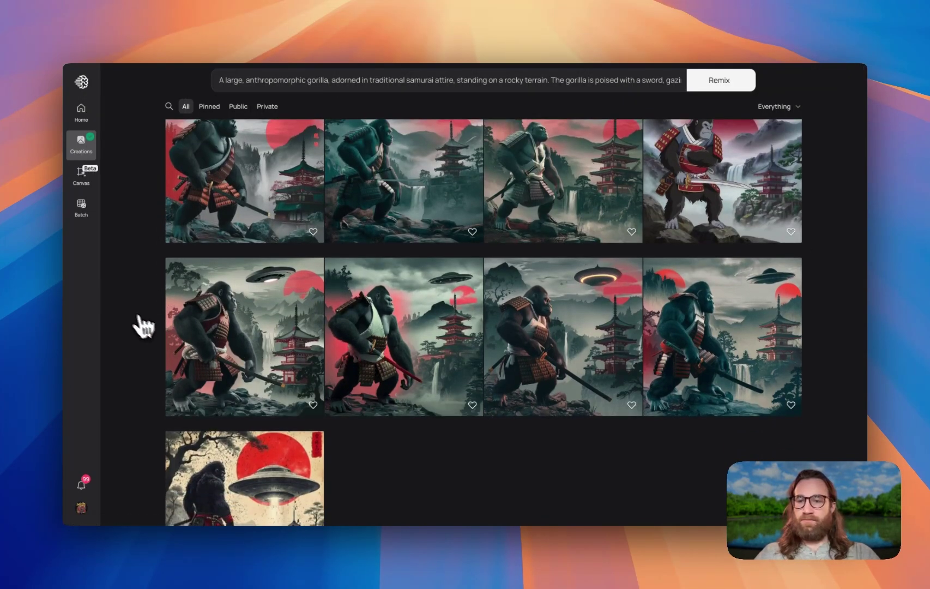
pyautogui.scroll(1, 114, 297)
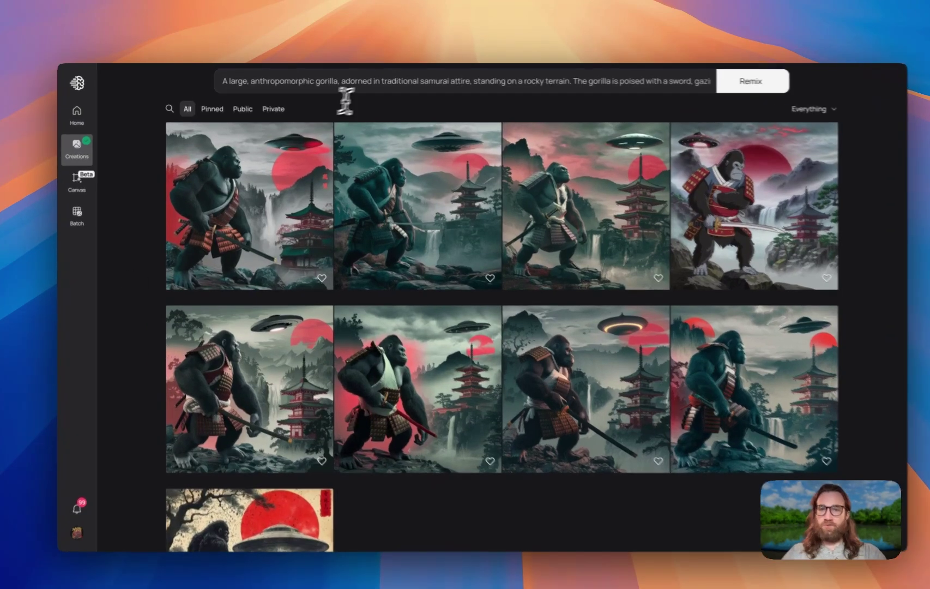
# Step: End the gorilla prompt with ', ukiyo-o retro japanese', trim the ambiance wording, and remix
pyautogui.click(354, 80)
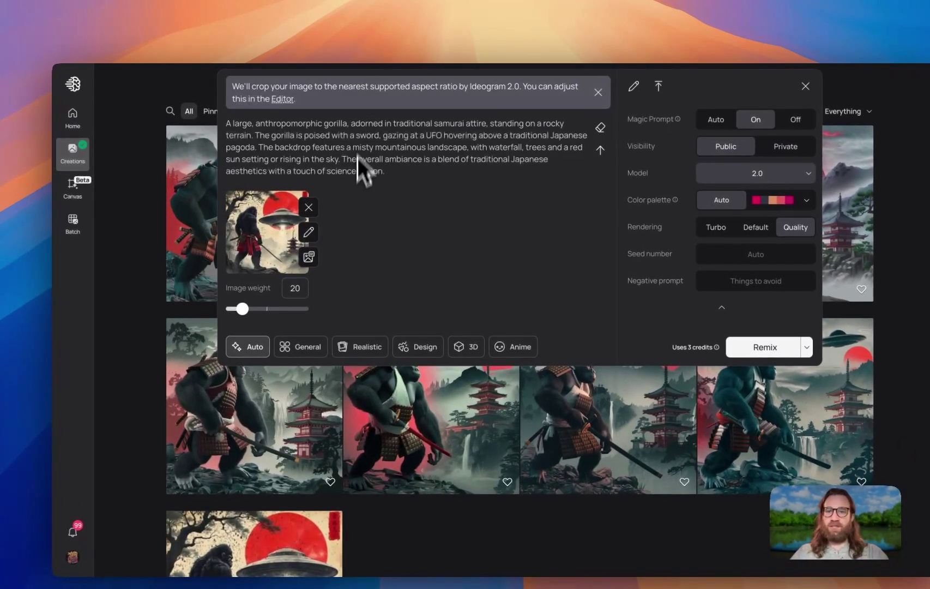
pyautogui.press('BackSpace')
pyautogui.write(', ukiyo-o retro japanese')
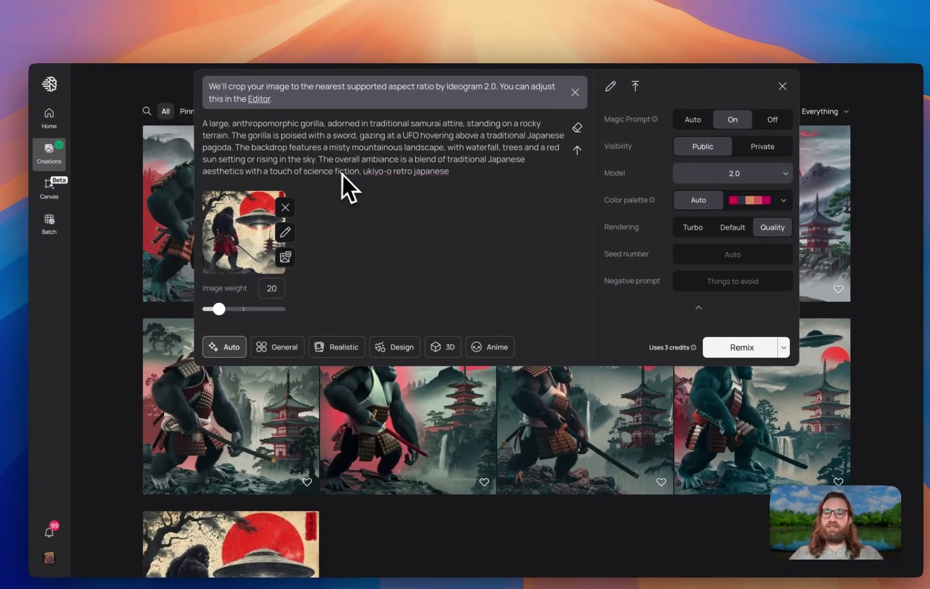
pyautogui.moveTo(445, 161); pyautogui.dragTo(426, 164)
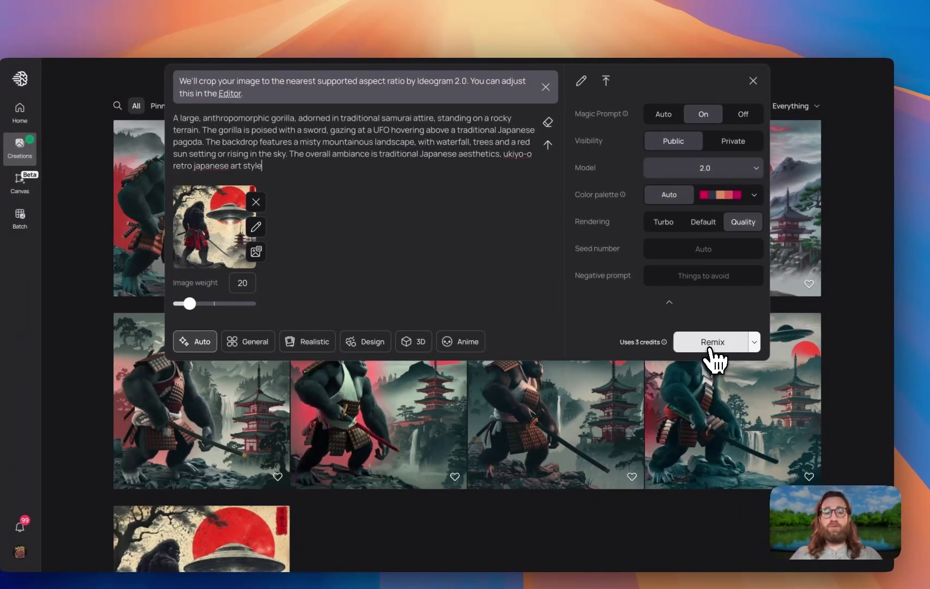
pyautogui.click(712, 343)
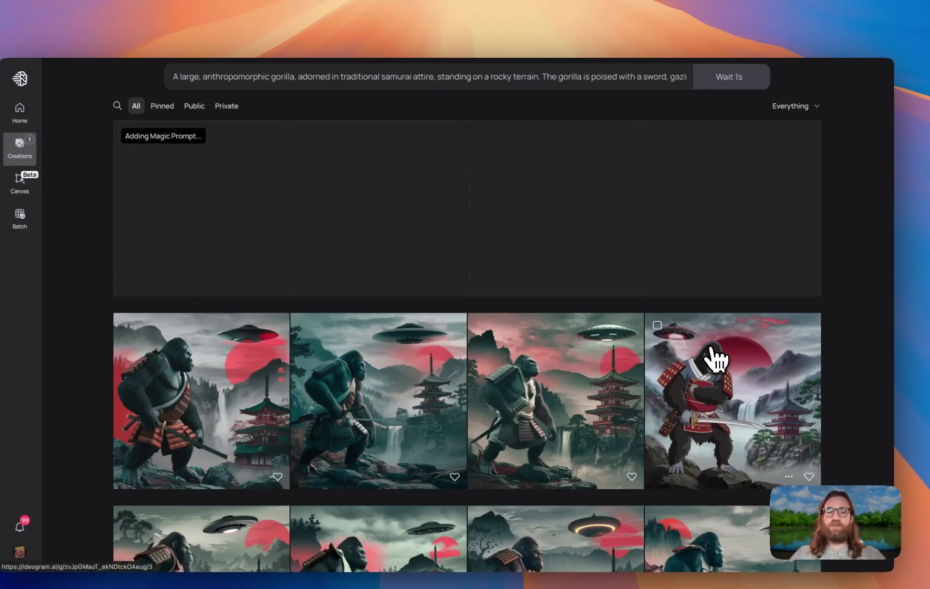
pyautogui.click(632, 83)
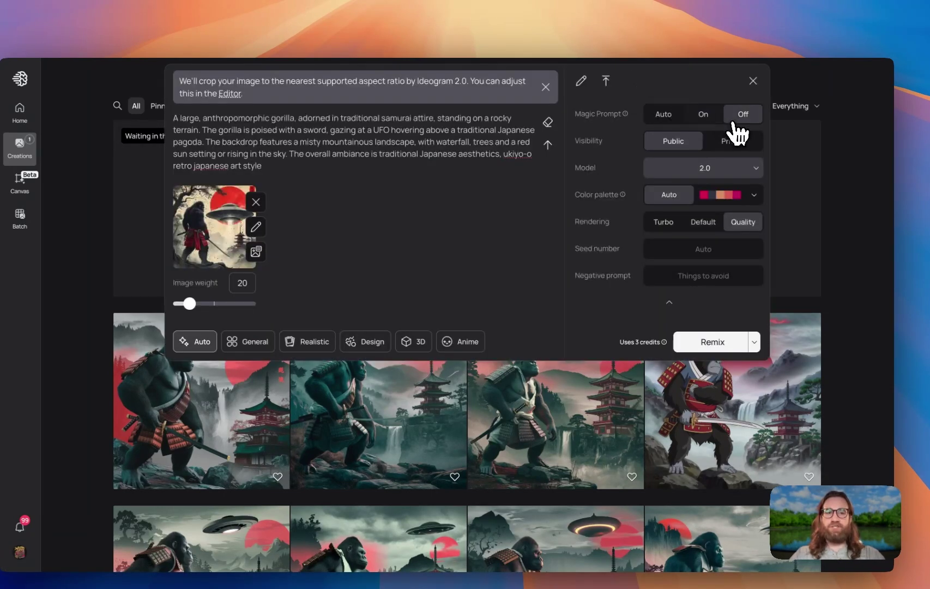
# Step: Generate the ukiyo-o remix with Magic Prompt off and compare the second and third variants
pyautogui.click(722, 351)
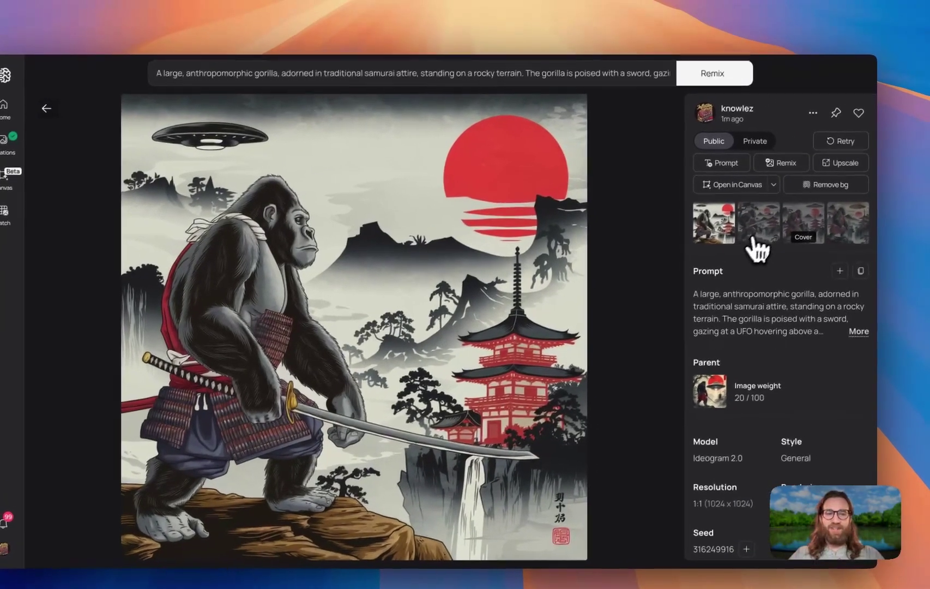
pyautogui.click(804, 210)
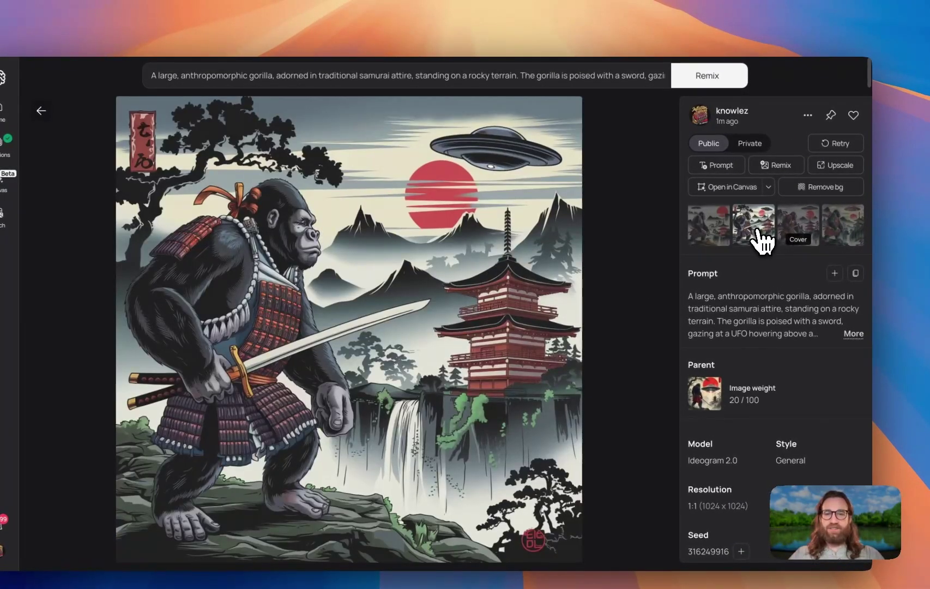
pyautogui.click(802, 228)
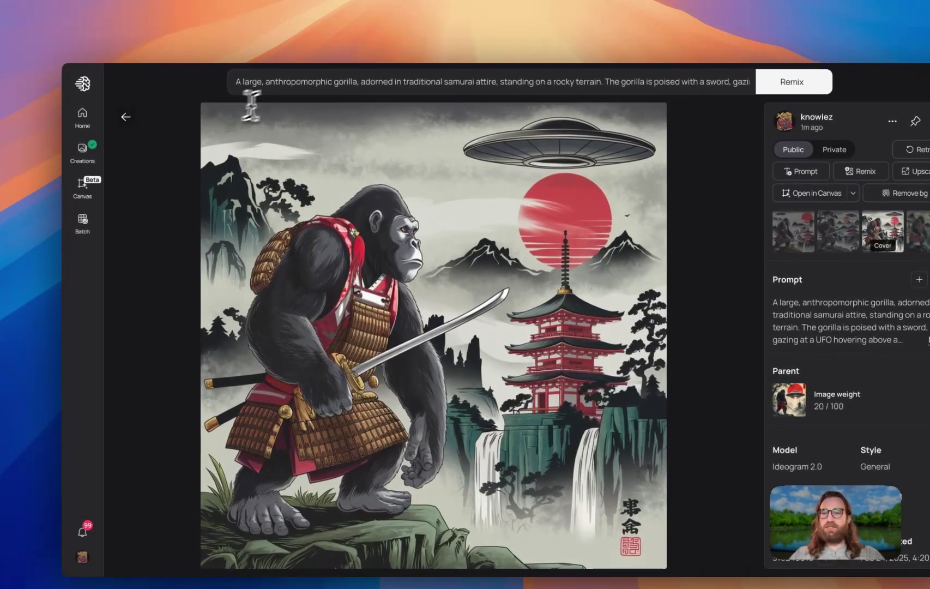
# Step: Bring back the remix settings with the ukiyo-o art style prompt at image weight 20
pyautogui.click(245, 71)
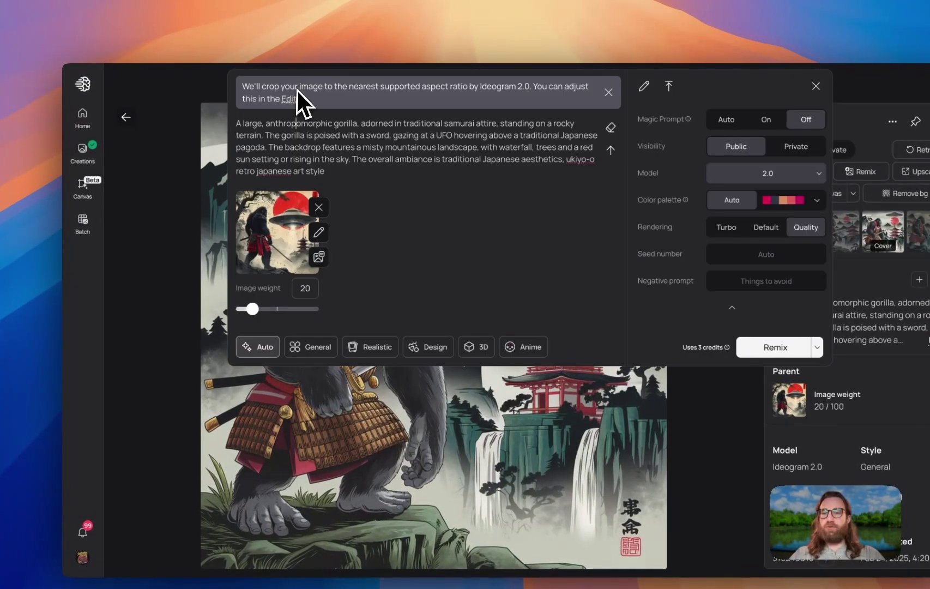
pyautogui.tripleClick(367, 147)
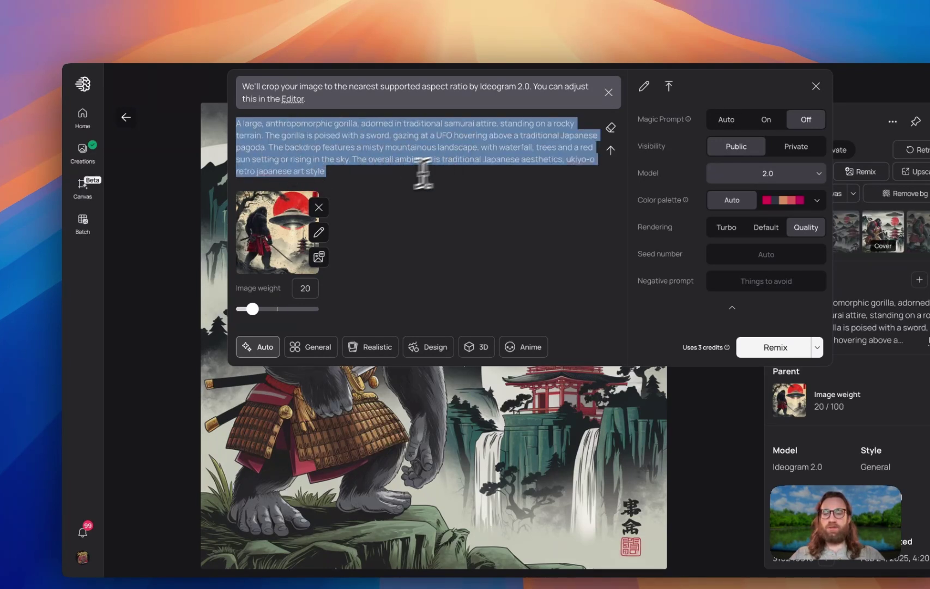
pyautogui.click(339, 173)
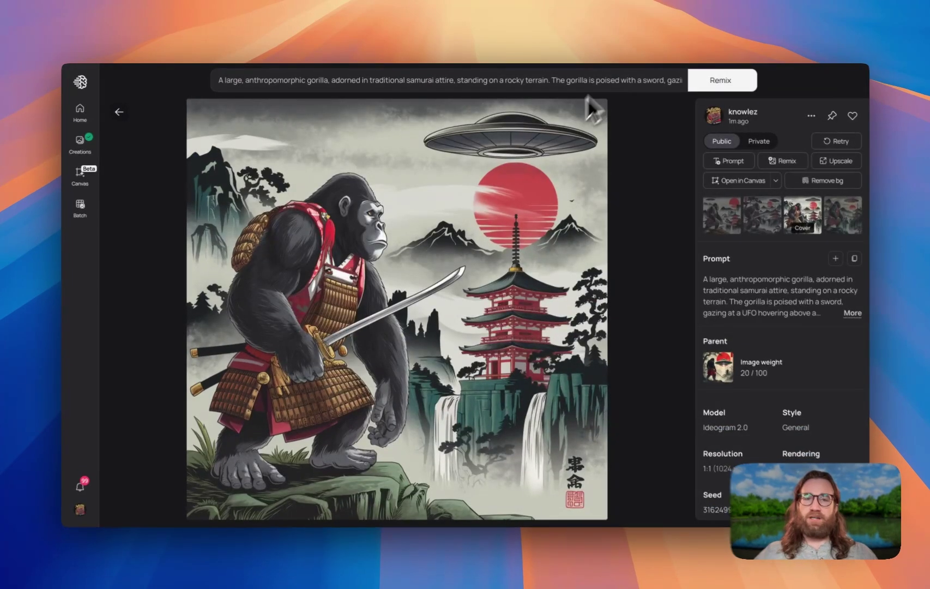
pyautogui.click(587, 103)
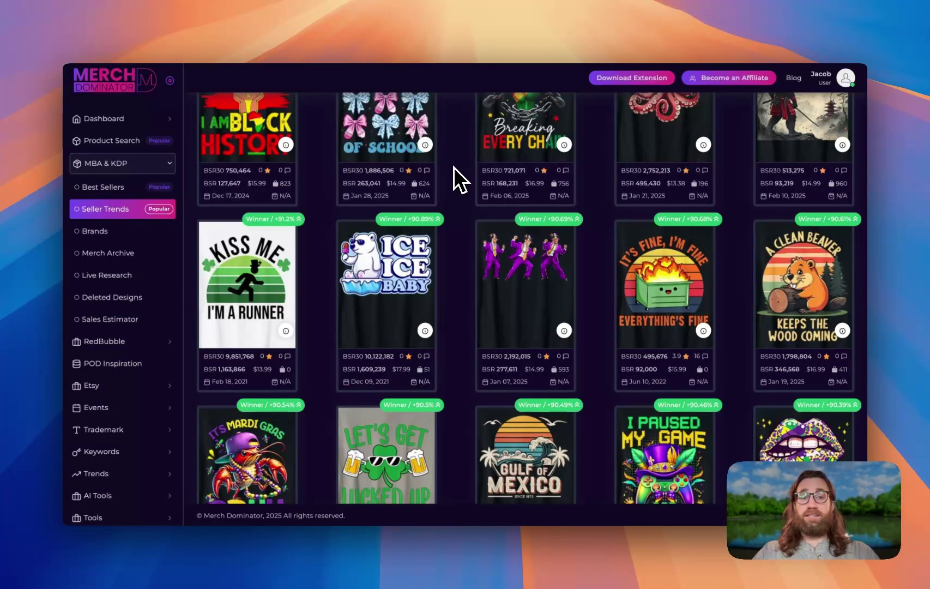
# Step: Scroll the Seller Trends winners down to the Feeling Feral raccoon card and view its BSR and price
pyautogui.scroll(-2, 454, 167)
pyautogui.scroll(-2, 453, 167)
pyautogui.scroll(-1, 453, 167)
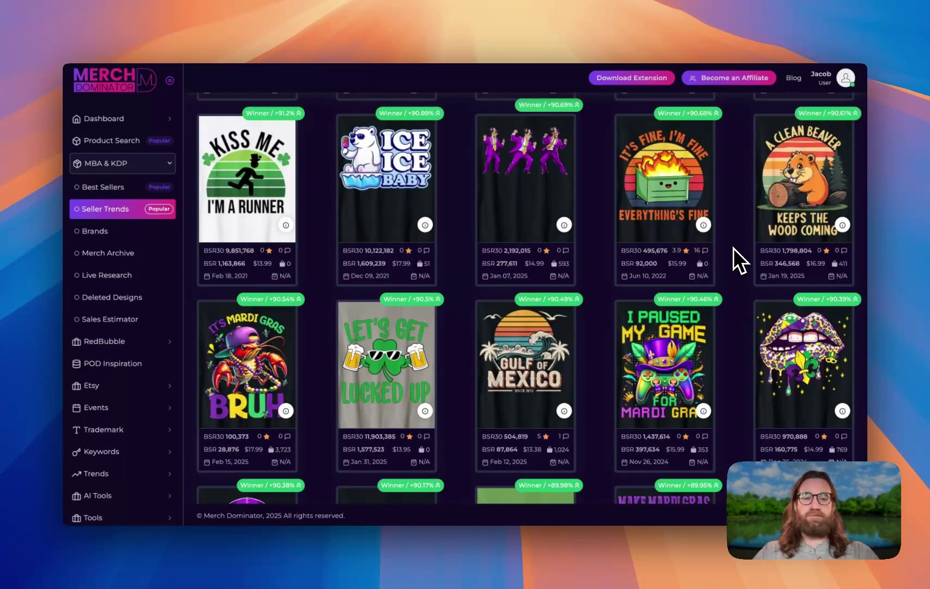
pyautogui.moveTo(681, 261)
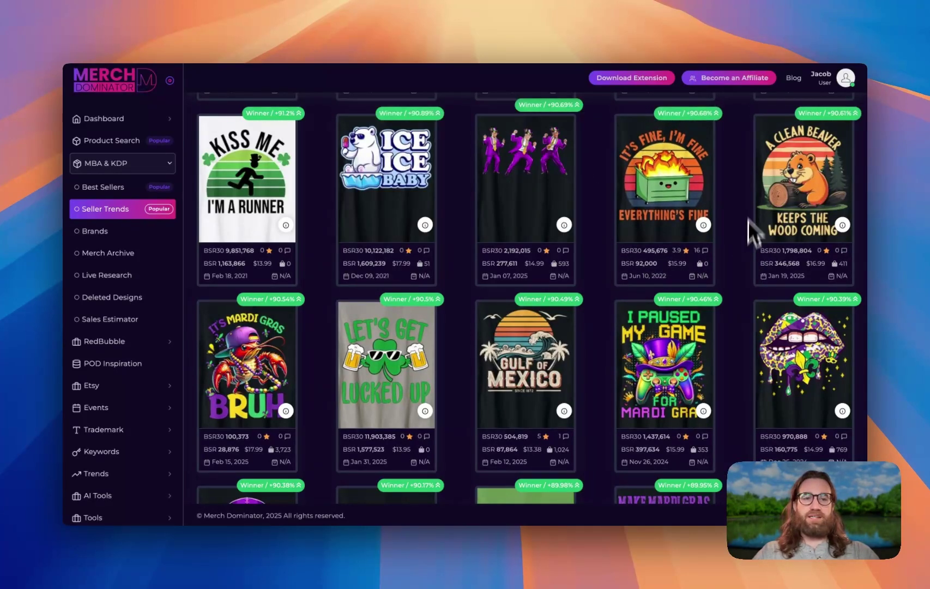
pyautogui.scroll(1, 747, 154)
pyautogui.scroll(1, 737, 191)
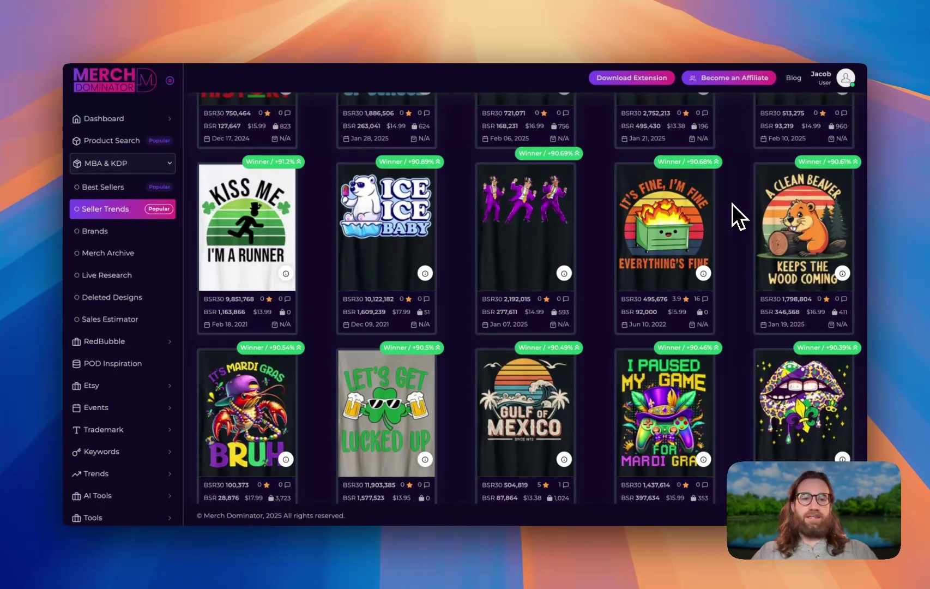
pyautogui.scroll(-15, 458, 347)
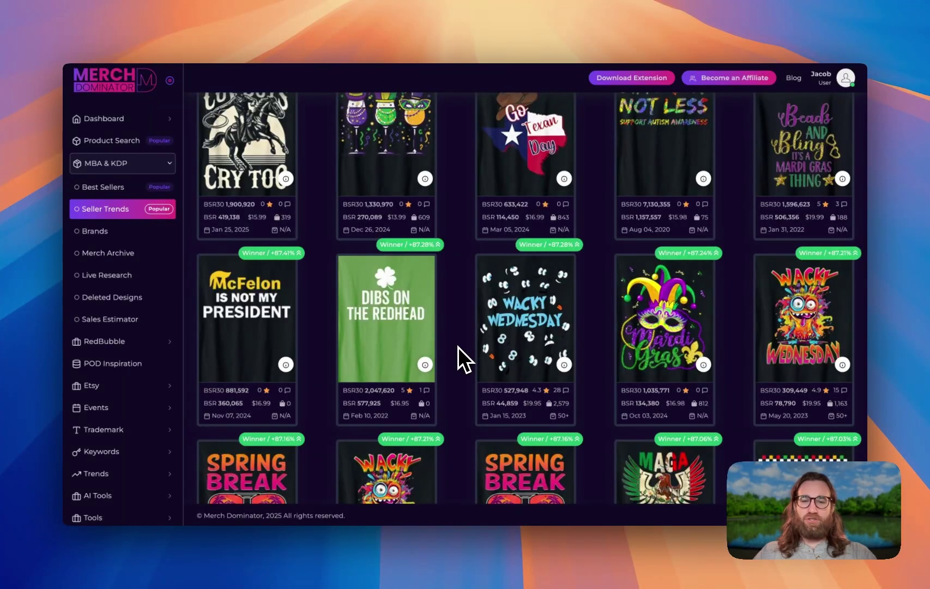
pyautogui.scroll(-5, 458, 347)
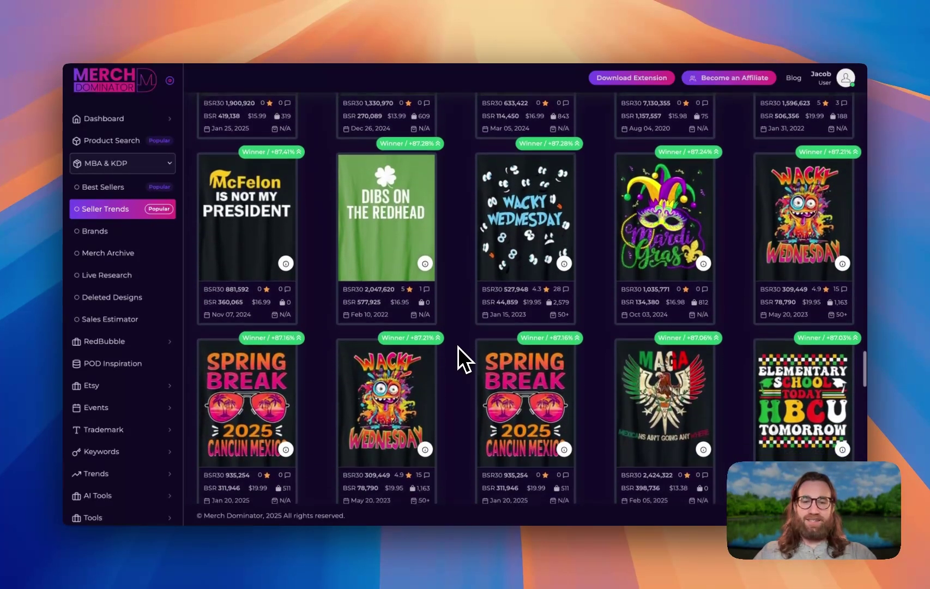
pyautogui.scroll(-7, 458, 347)
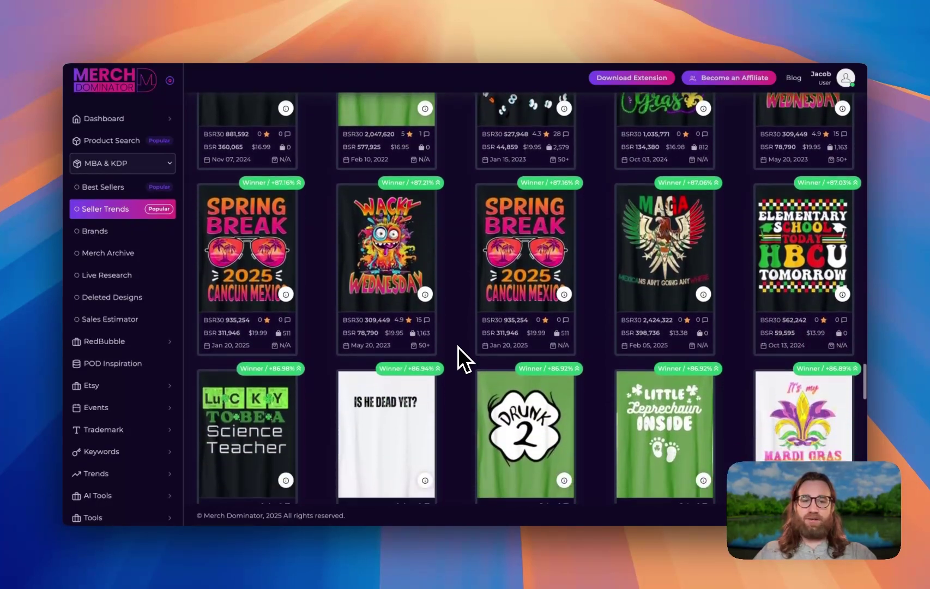
pyautogui.scroll(-6, 458, 347)
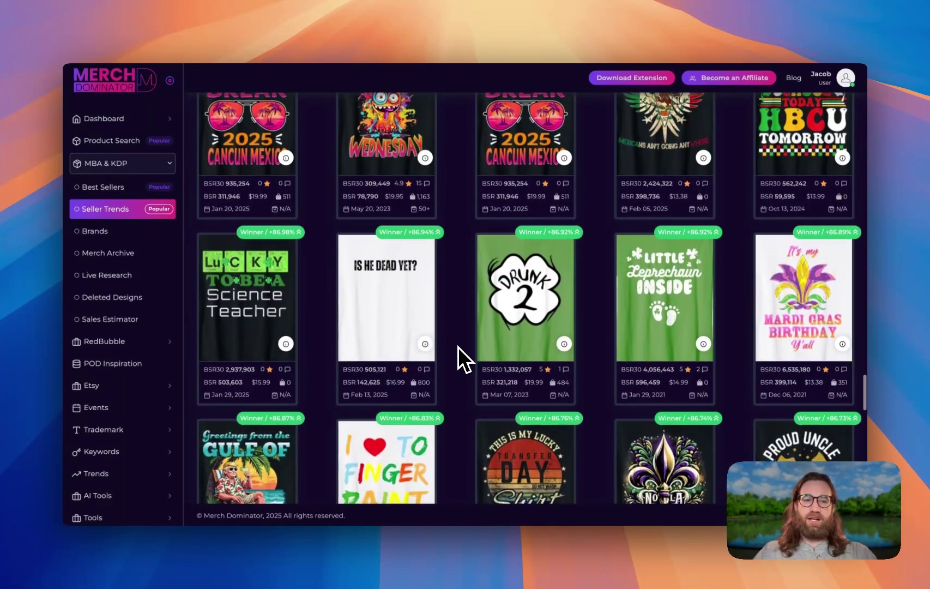
pyautogui.scroll(-5, 458, 347)
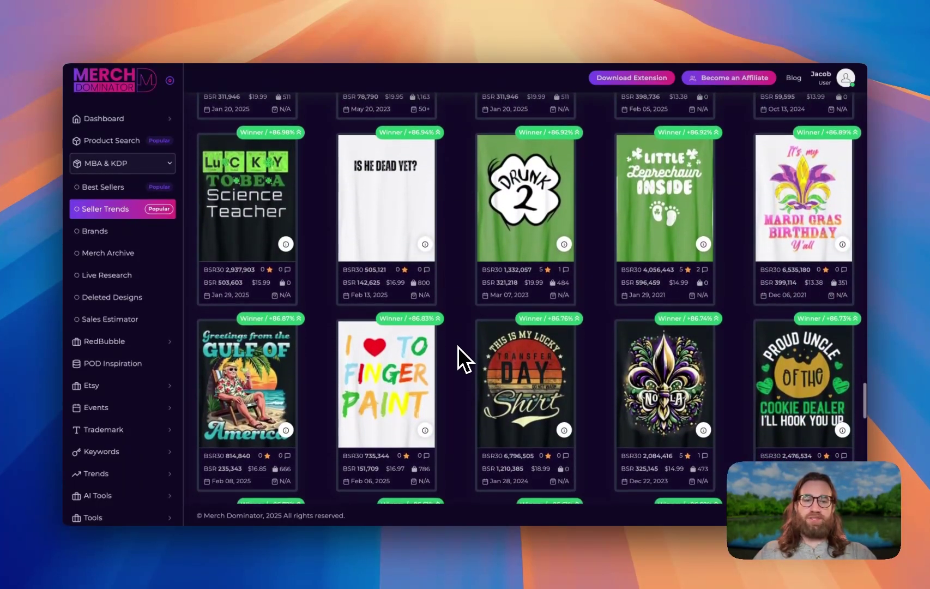
pyautogui.scroll(-8, 458, 347)
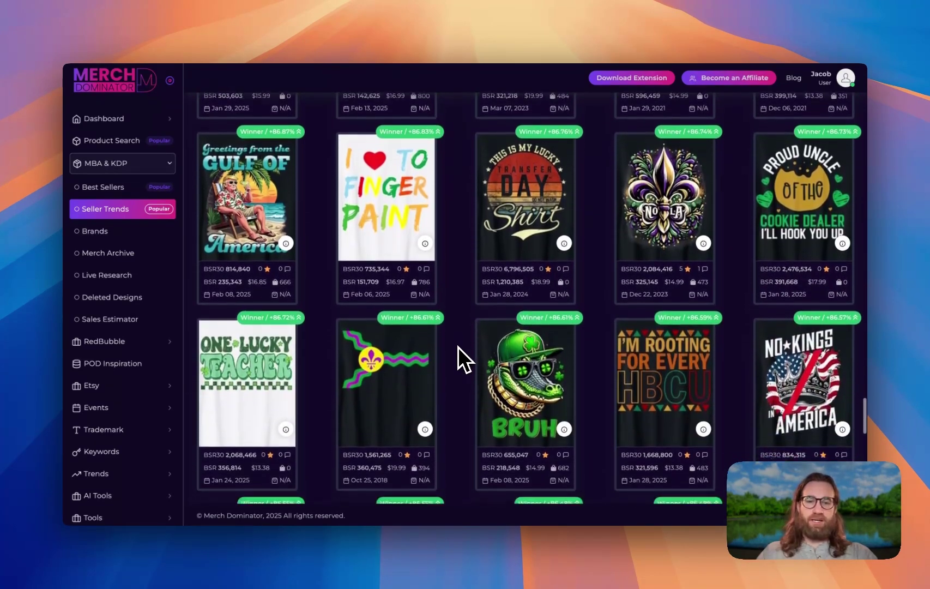
pyautogui.scroll(-4, 458, 347)
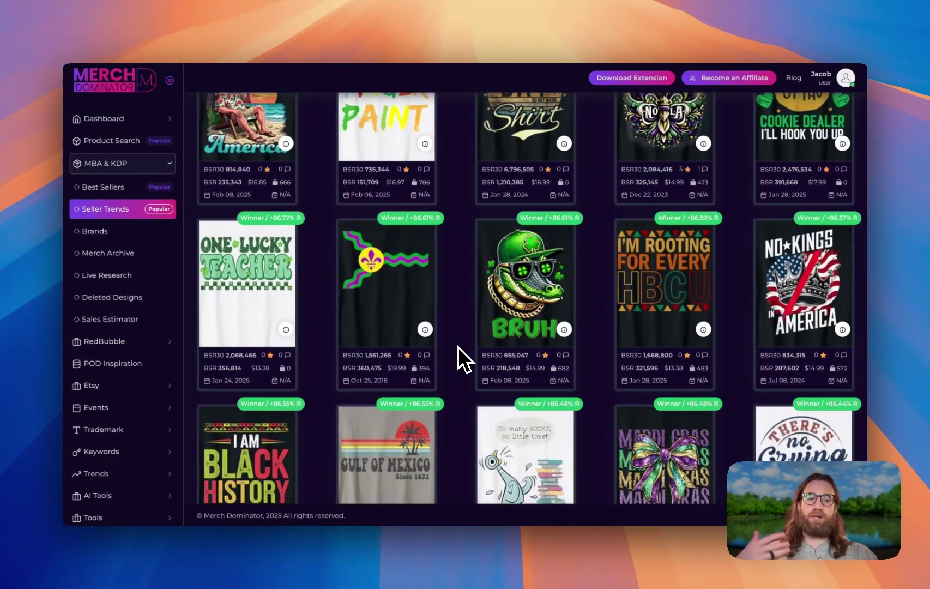
pyautogui.scroll(-5, 458, 346)
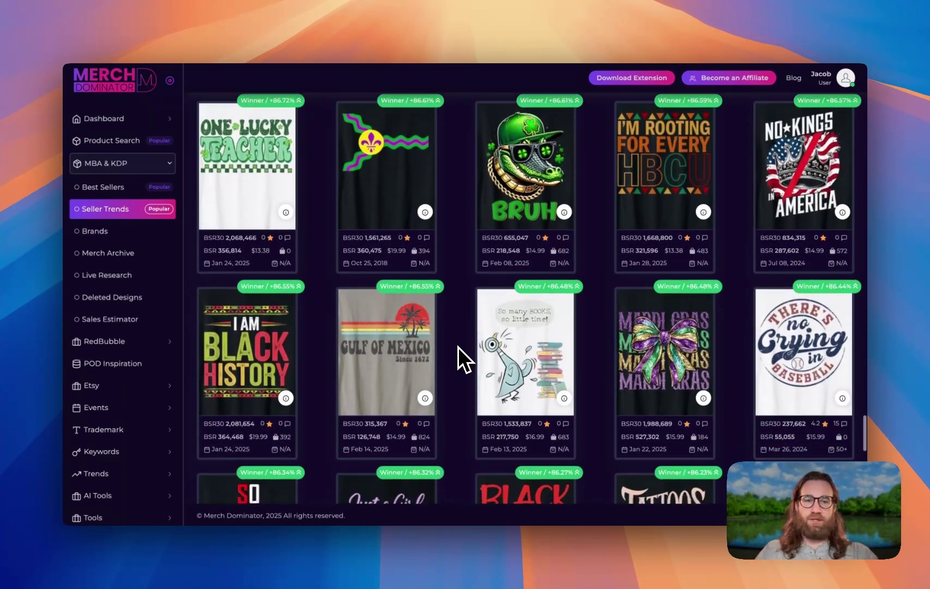
pyautogui.scroll(-7, 458, 347)
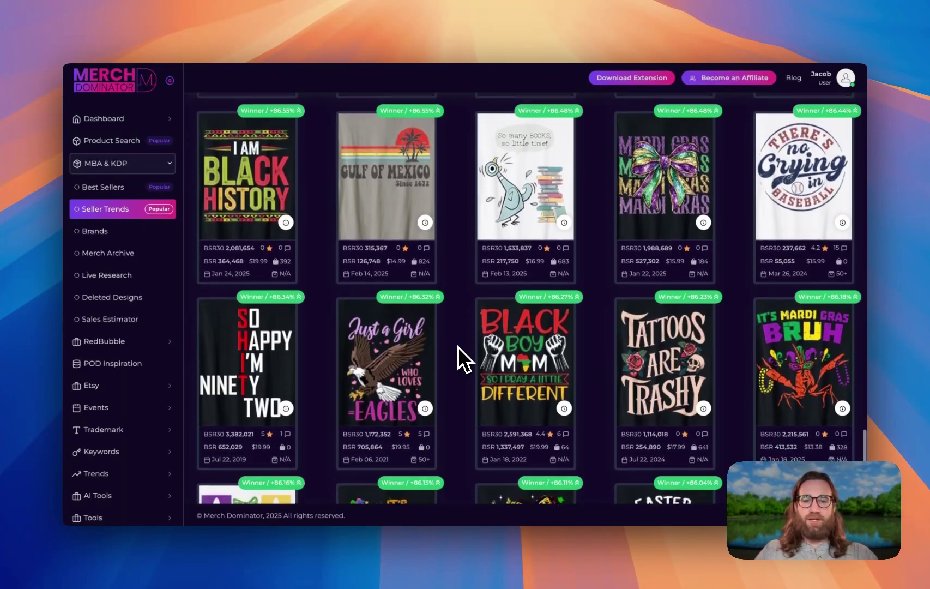
pyautogui.scroll(-5, 458, 347)
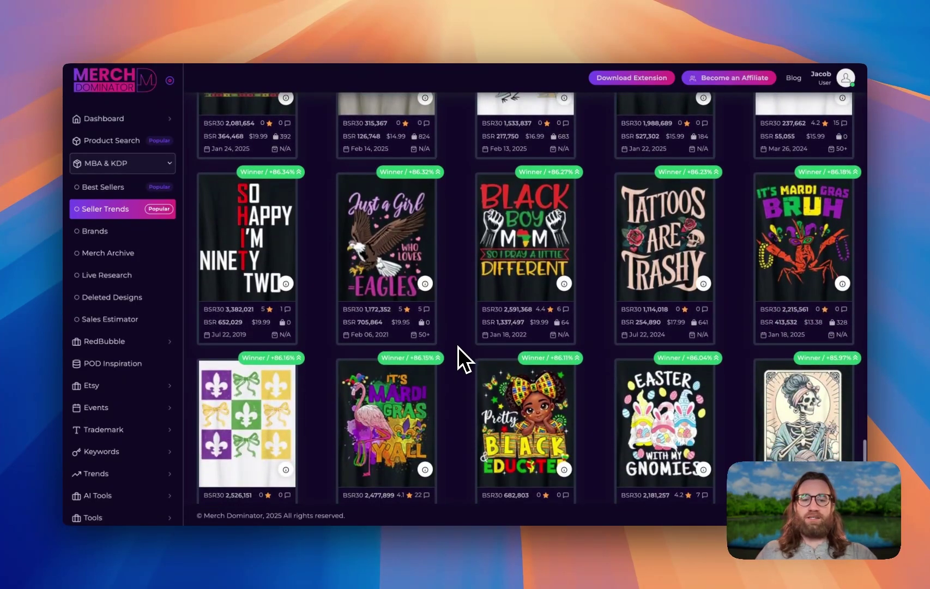
pyautogui.scroll(-4, 458, 347)
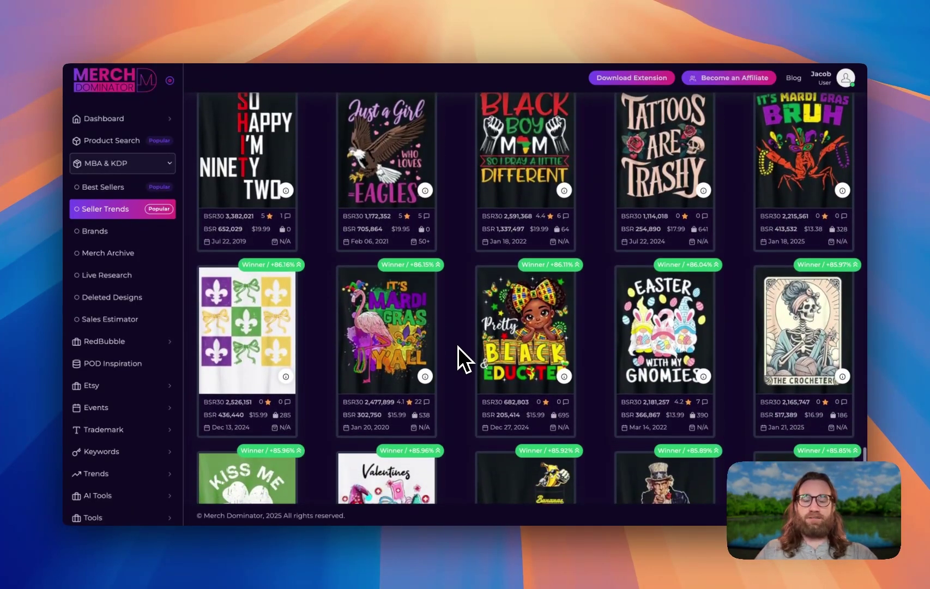
pyautogui.scroll(6, 458, 347)
pyautogui.scroll(2, 458, 346)
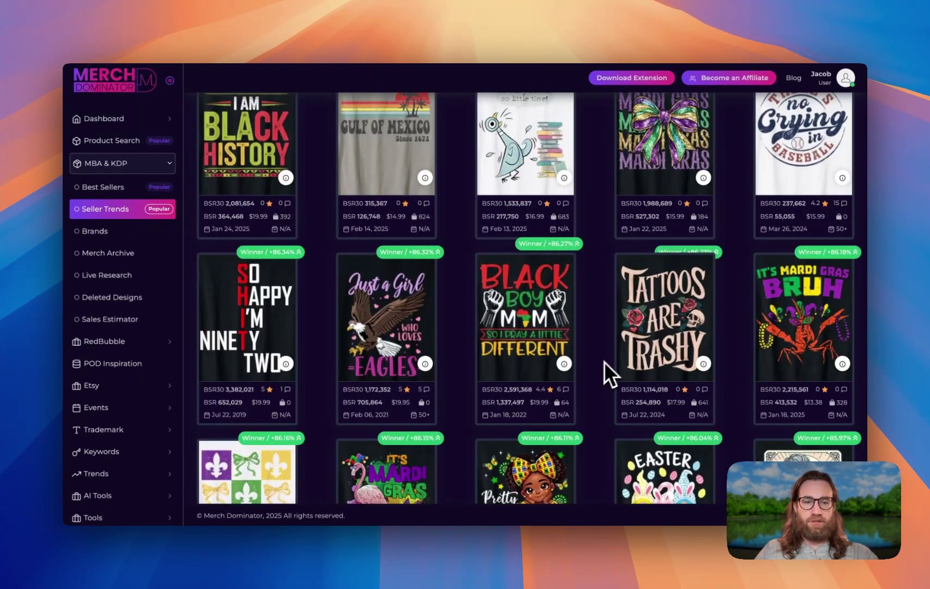
pyautogui.moveTo(657, 352)
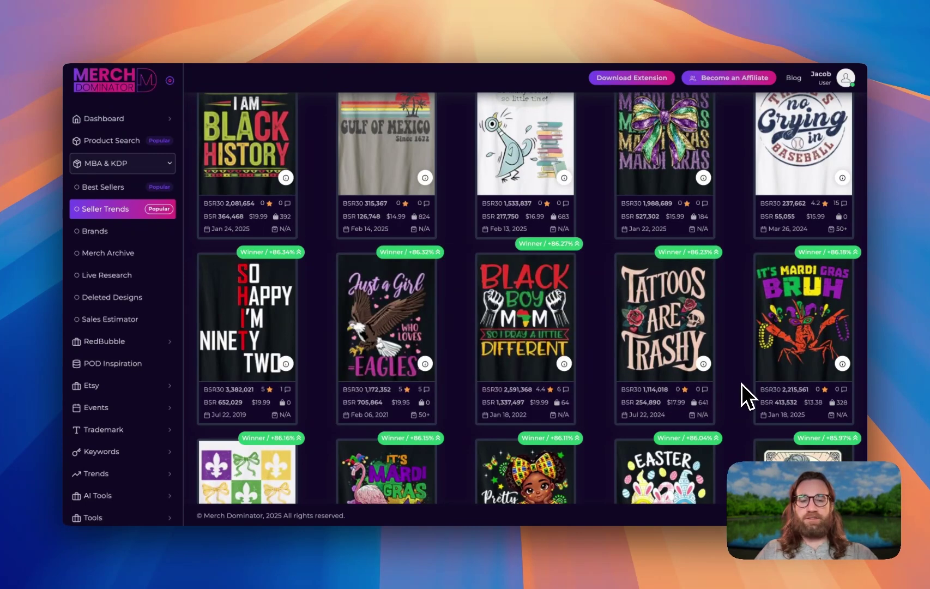
pyautogui.scroll(-3, 741, 383)
pyautogui.scroll(-3, 741, 383)
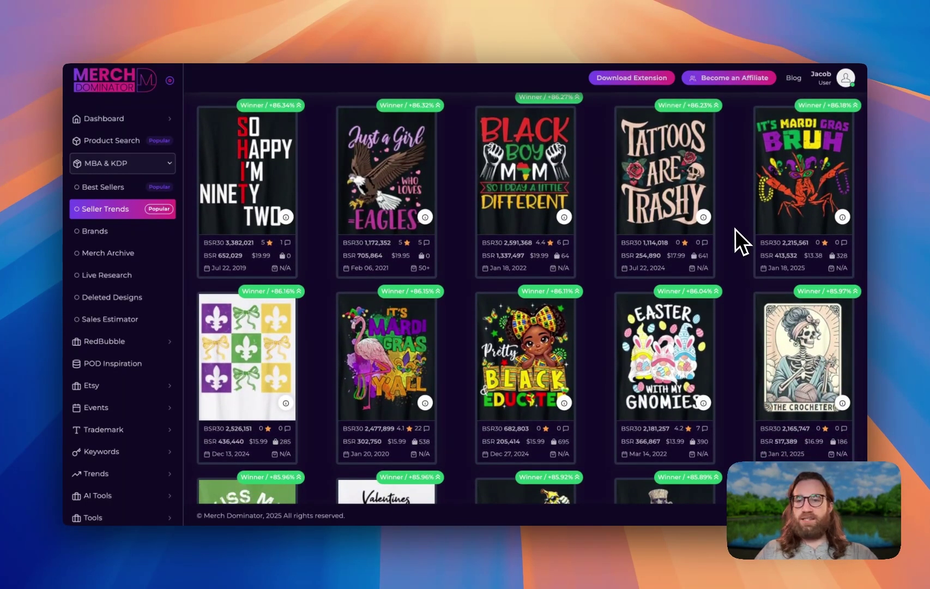
pyautogui.scroll(-3, 745, 303)
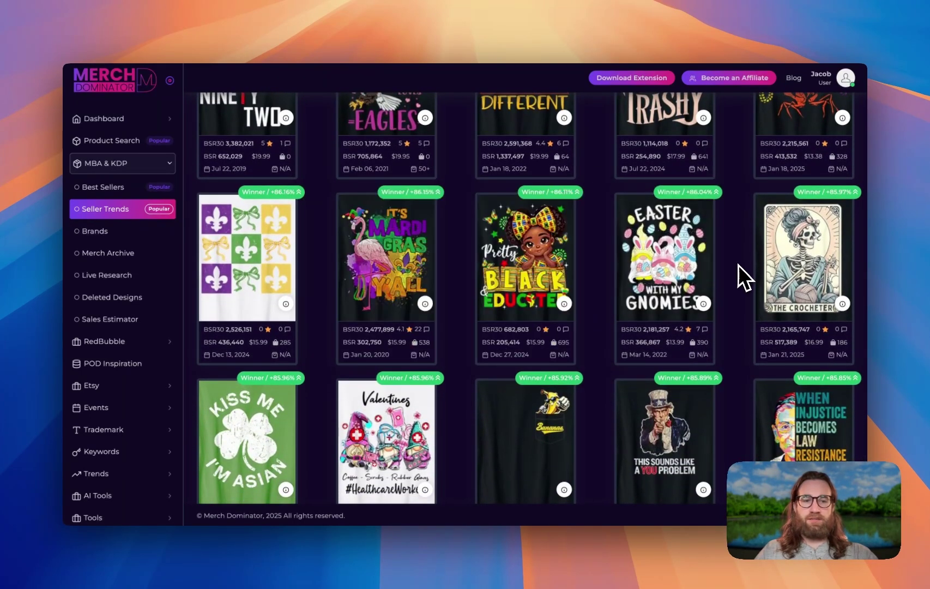
pyautogui.moveTo(709, 267)
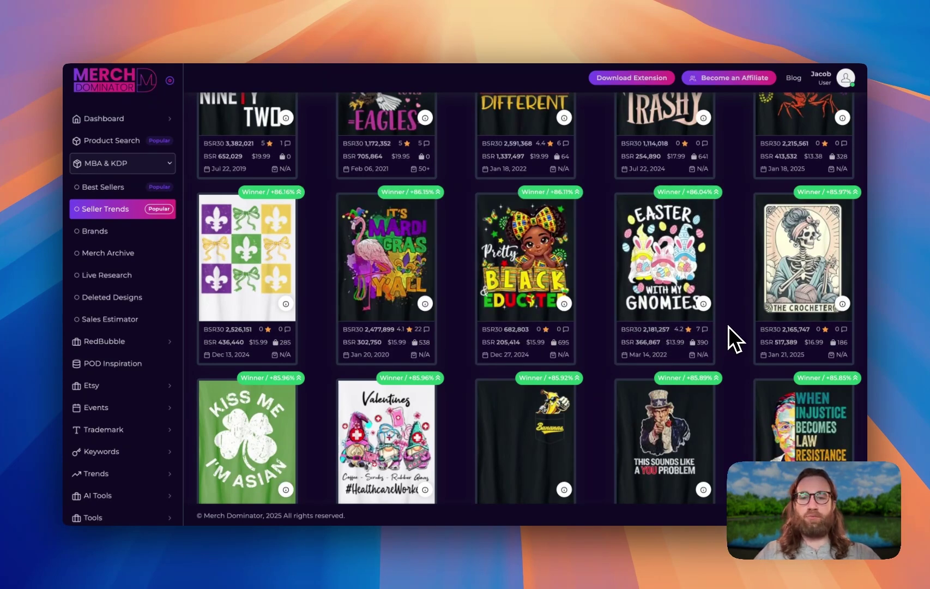
pyautogui.scroll(-10, 727, 326)
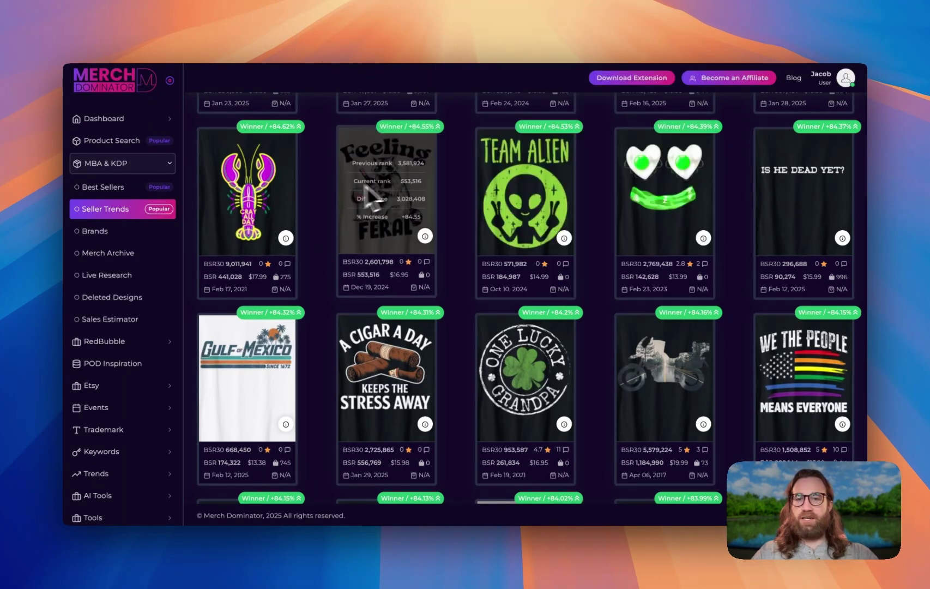
# Step: Remove the gorilla image from the prompt's reference images
pyautogui.moveTo(332, 168)
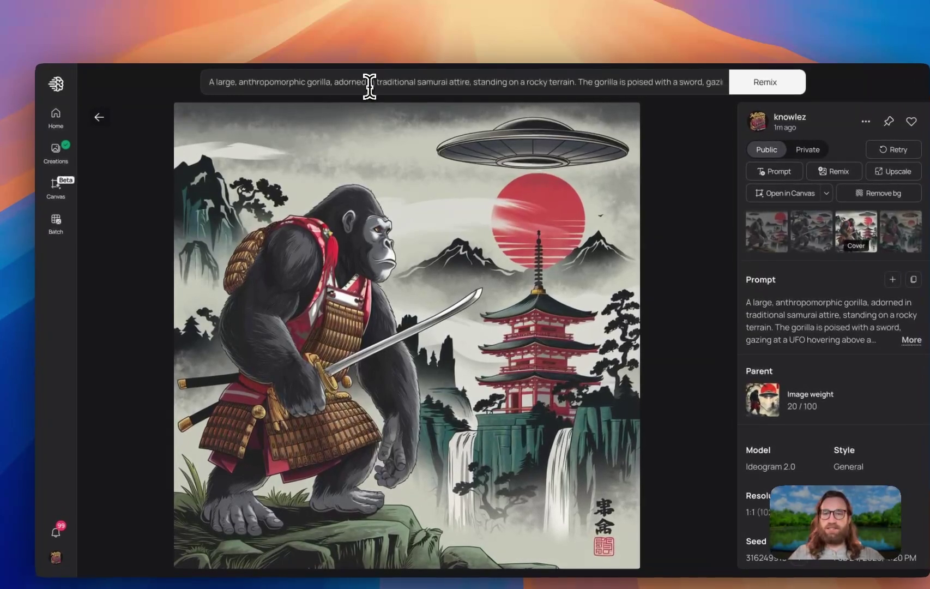
pyautogui.click(368, 87)
pyautogui.click(292, 207)
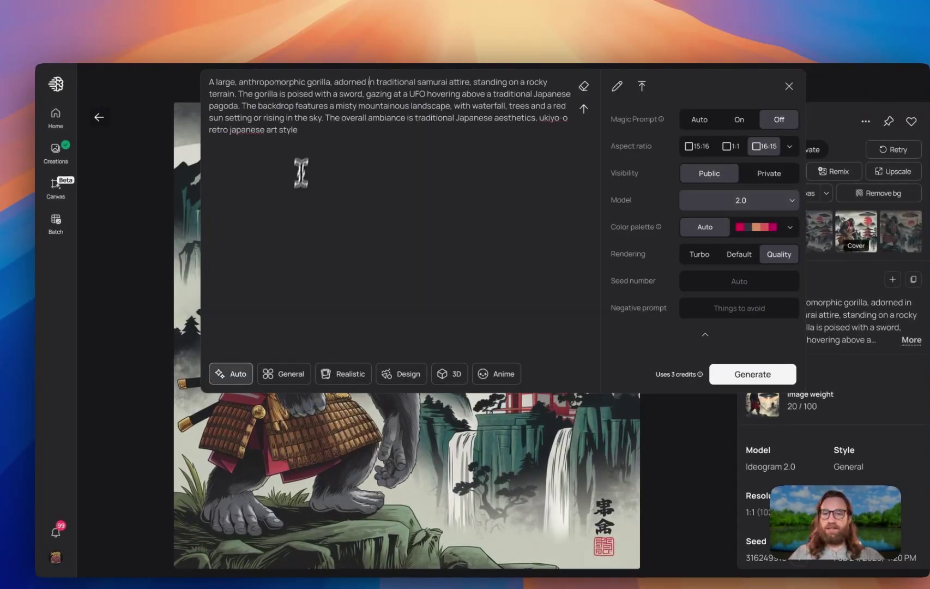
# Step: Replace the prompt with a sunglasses-wearing raccoon pouring wine, text 'Feeling Feral', and generate
pyautogui.tripleClick(313, 116)
pyautogui.write('a rac')
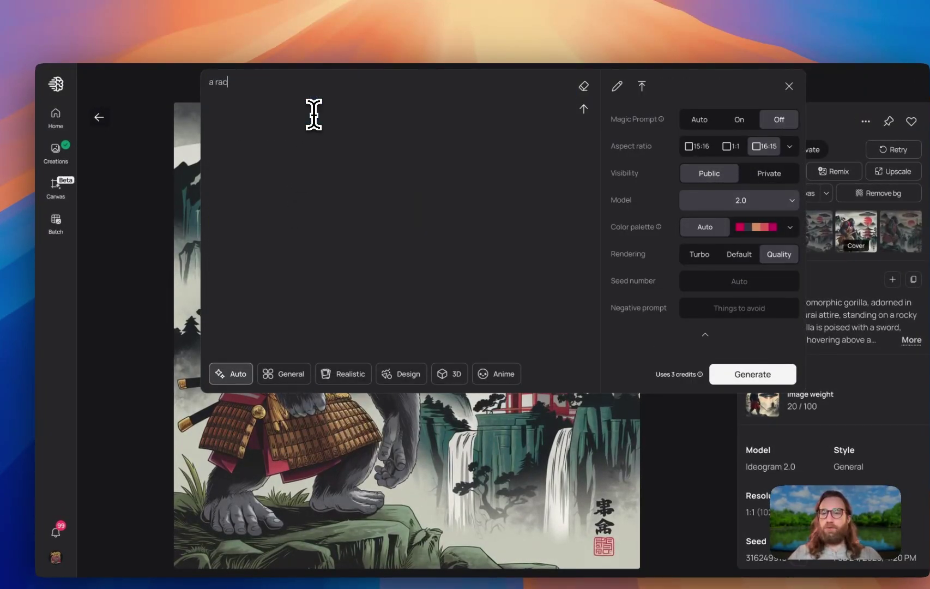
pyautogui.write('coon pouring wine and staring into the camera, the t')
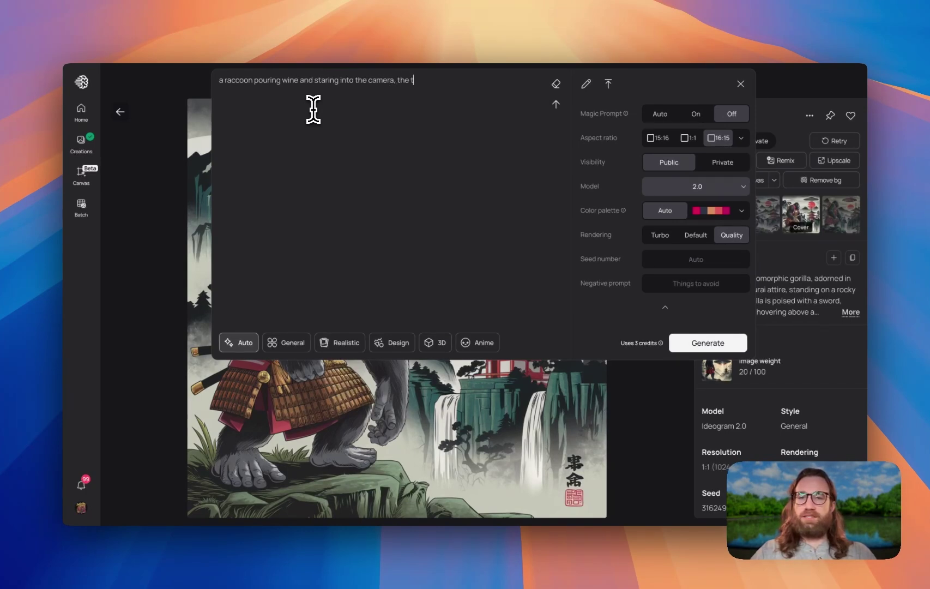
pyautogui.write('Feeling Feral", the design is')
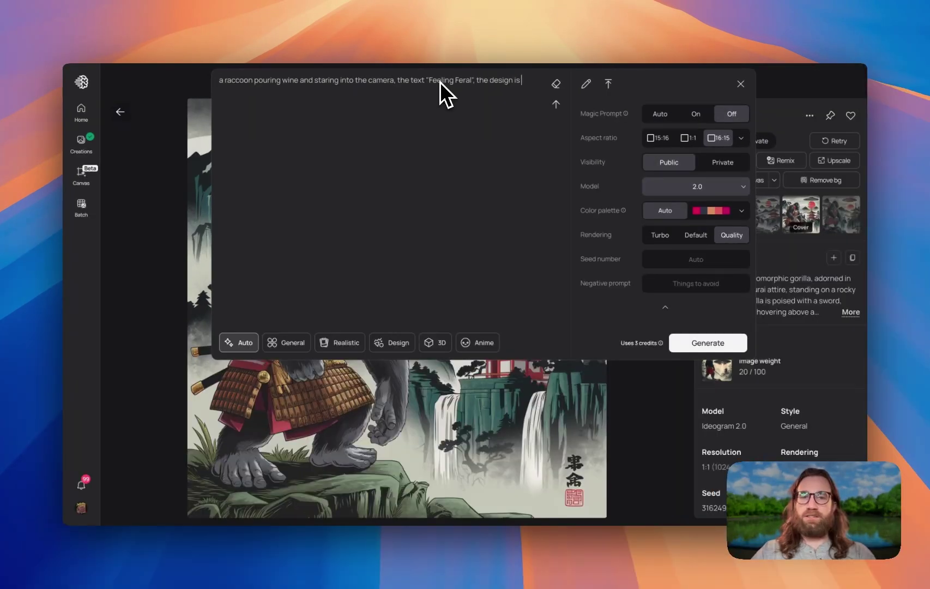
pyautogui.write(' black and white exc')
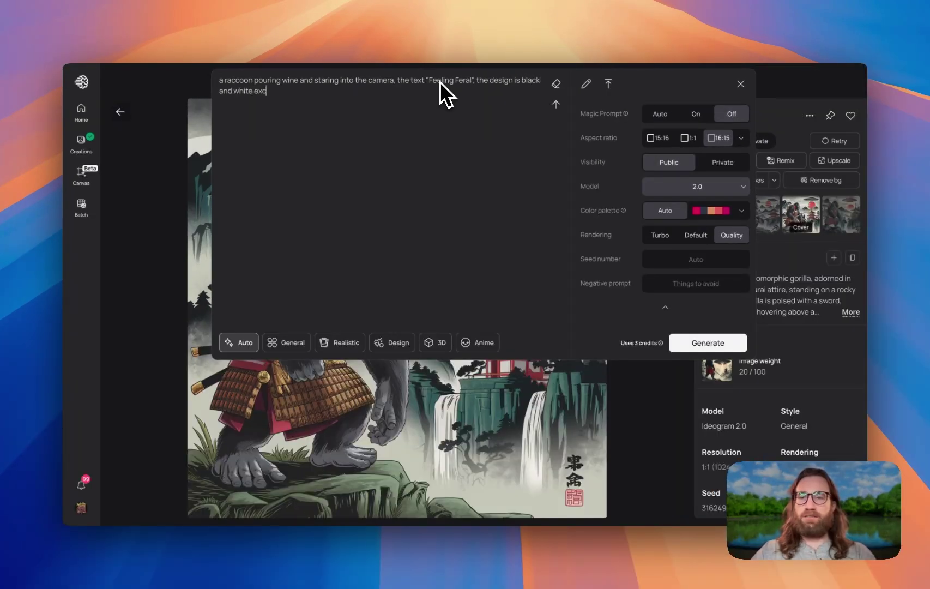
pyautogui.write('ept for the win')
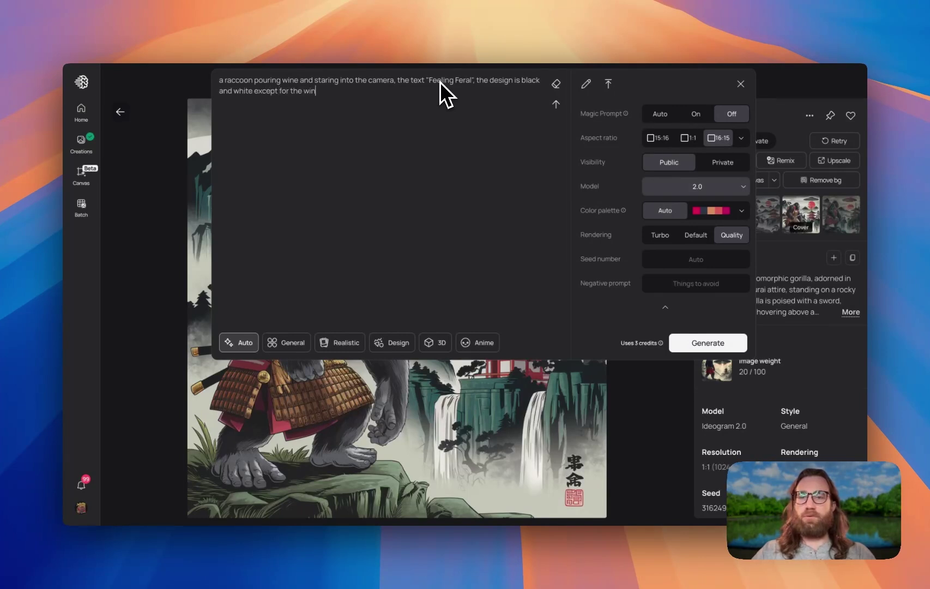
pyautogui.write('e in the bottle')
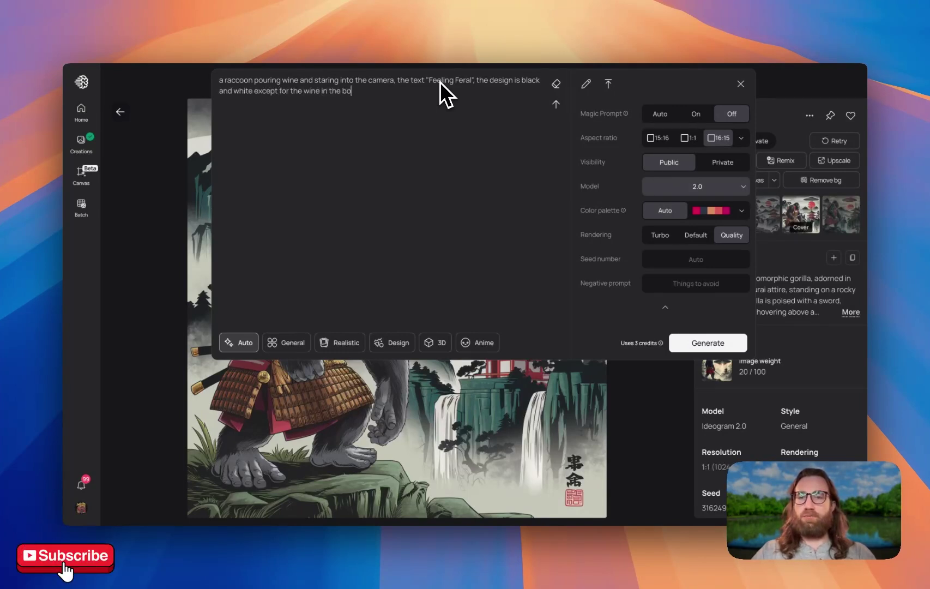
pyautogui.write(' and the glass')
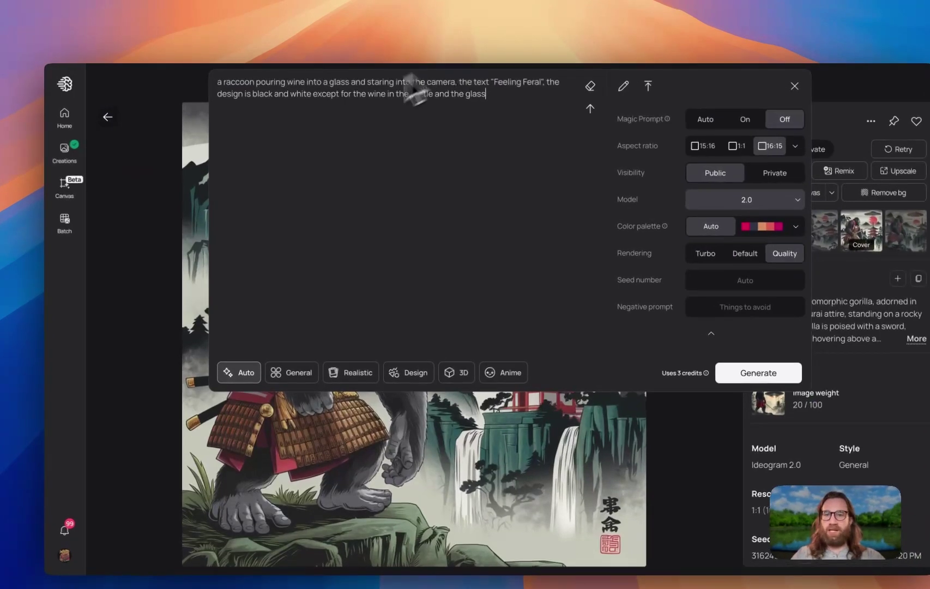
pyautogui.write('wearing sunglasses,')
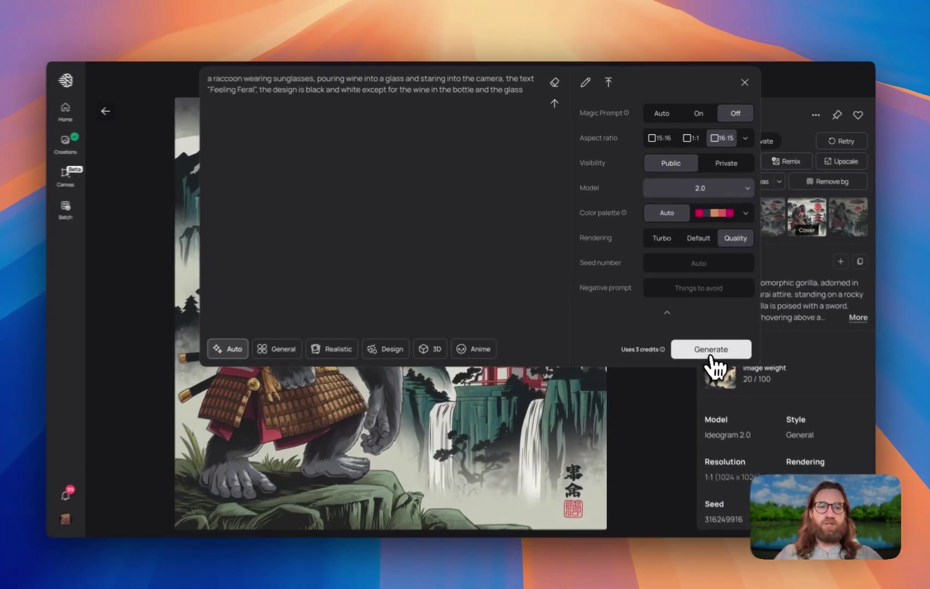
pyautogui.click(760, 374)
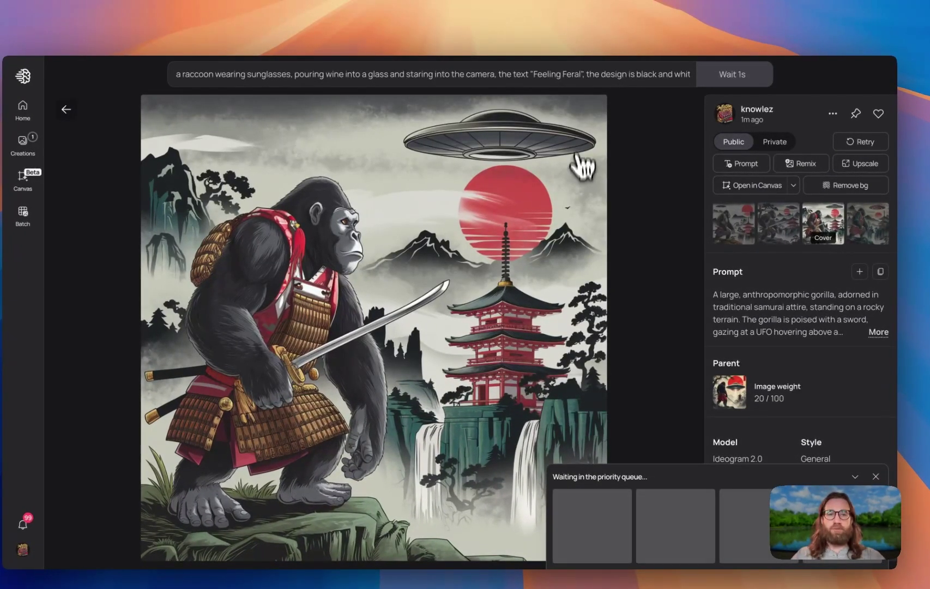
# Step: Generate the same raccoon prompt again with Magic Prompt set to On
pyautogui.click(608, 75)
pyautogui.click(714, 116)
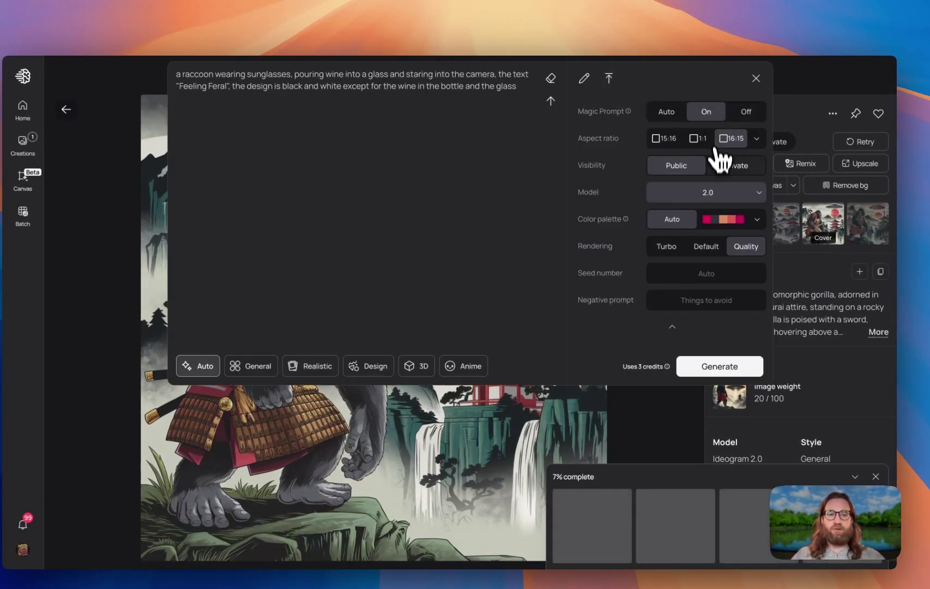
pyautogui.click(721, 370)
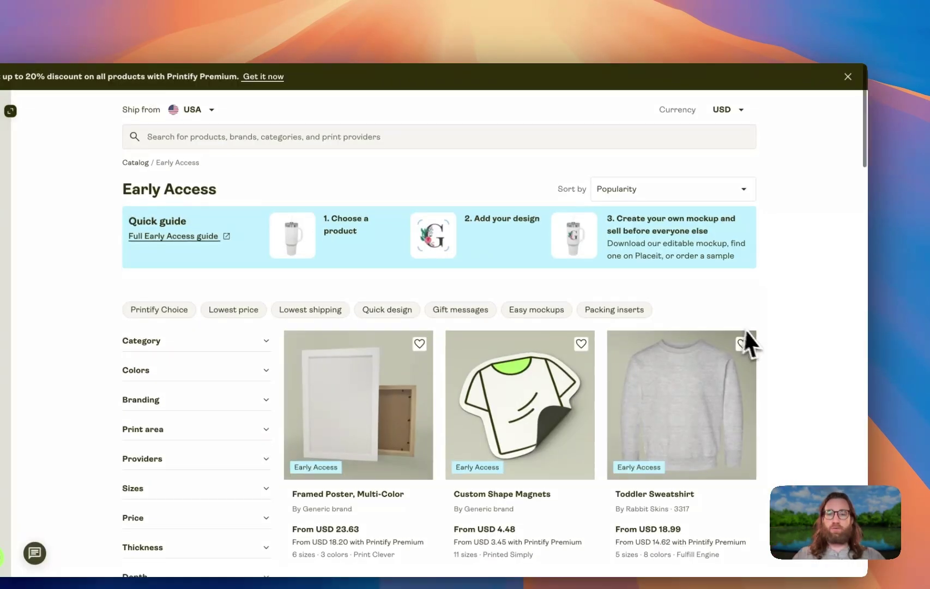
# Step: Find the Unisex Garment-Dyed T-shirt in the catalog and start designing it
pyautogui.scroll(-5, 745, 343)
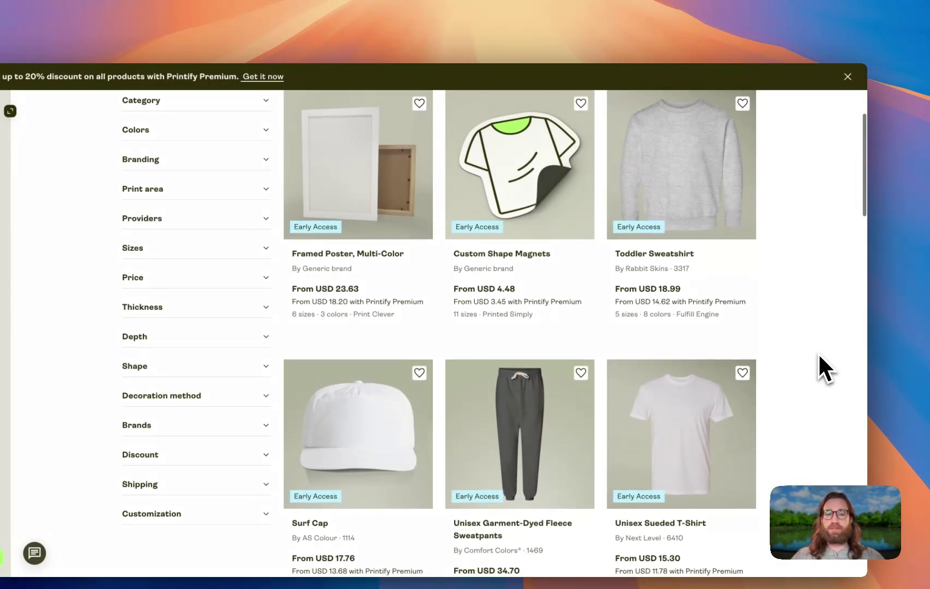
pyautogui.scroll(-6, 490, 197)
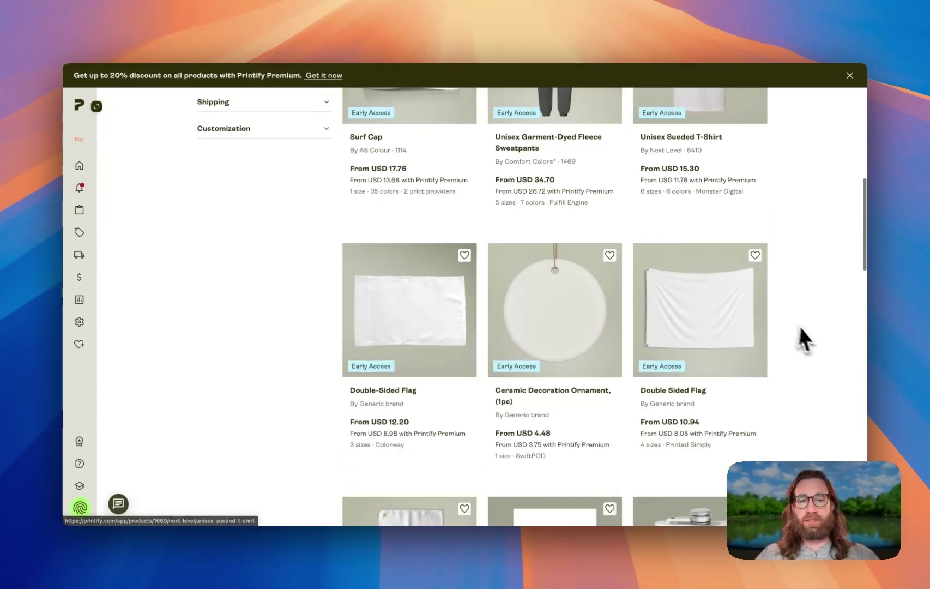
pyautogui.scroll(-5, 799, 329)
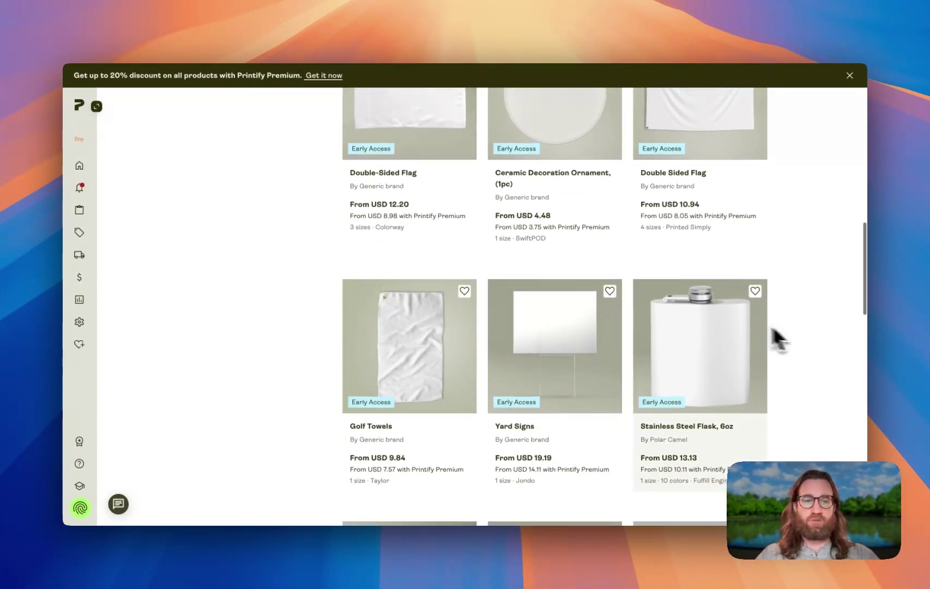
pyautogui.scroll(-8, 778, 364)
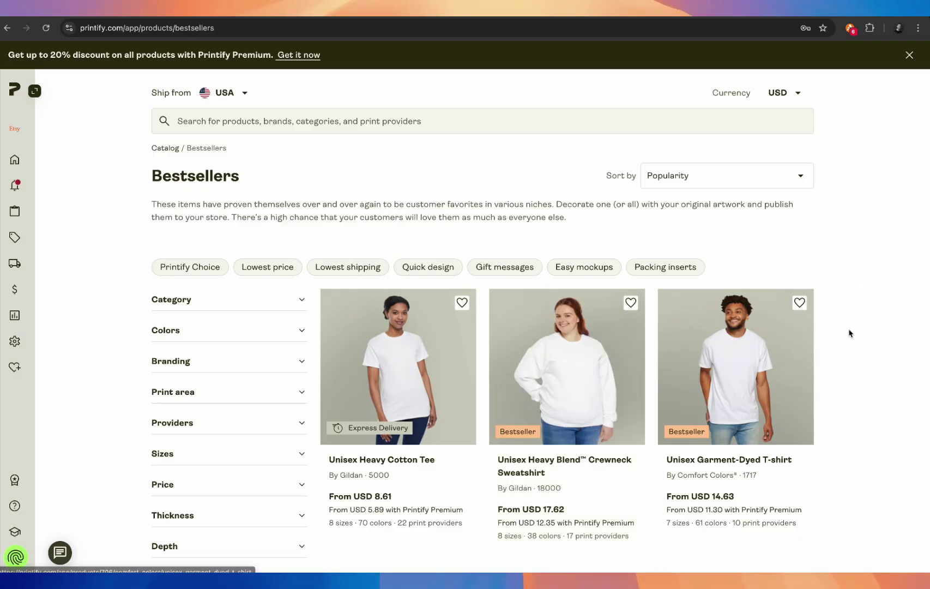
pyautogui.scroll(-3, 849, 333)
pyautogui.click(759, 277)
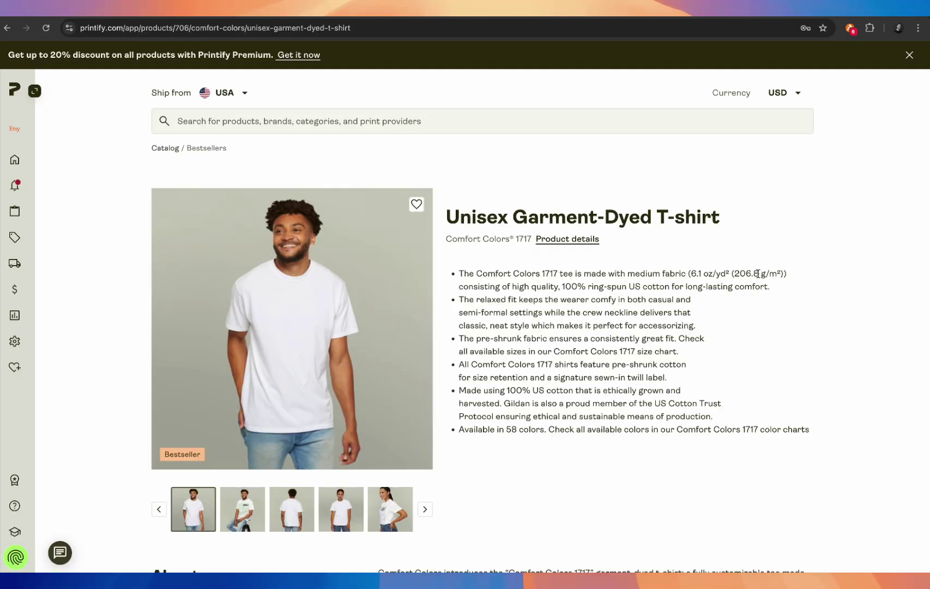
pyautogui.scroll(-3, 561, 328)
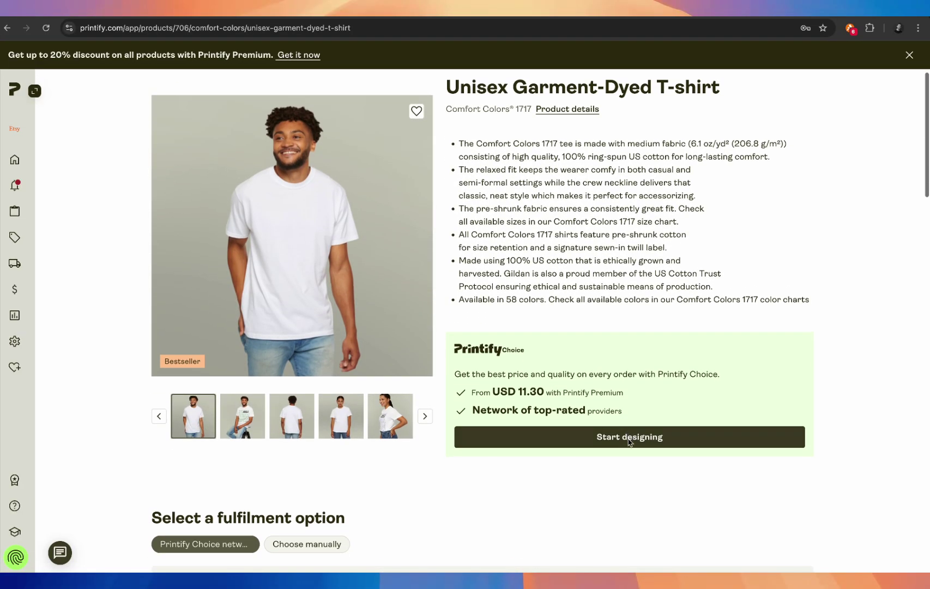
pyautogui.click(630, 439)
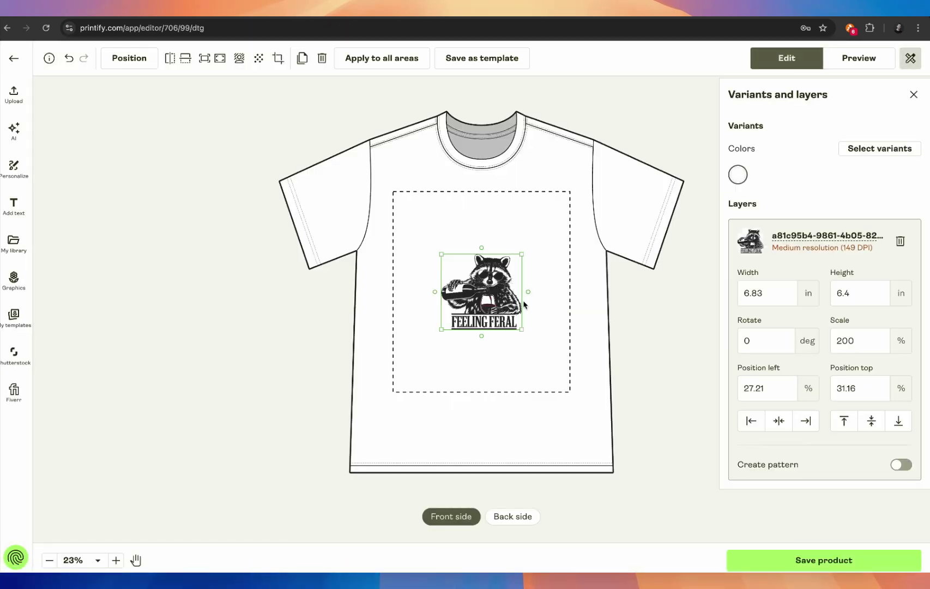
# Step: Enlarge the raccoon design to about 461% so it fills the front print area
pyautogui.moveTo(441, 254); pyautogui.dragTo(479, 282)
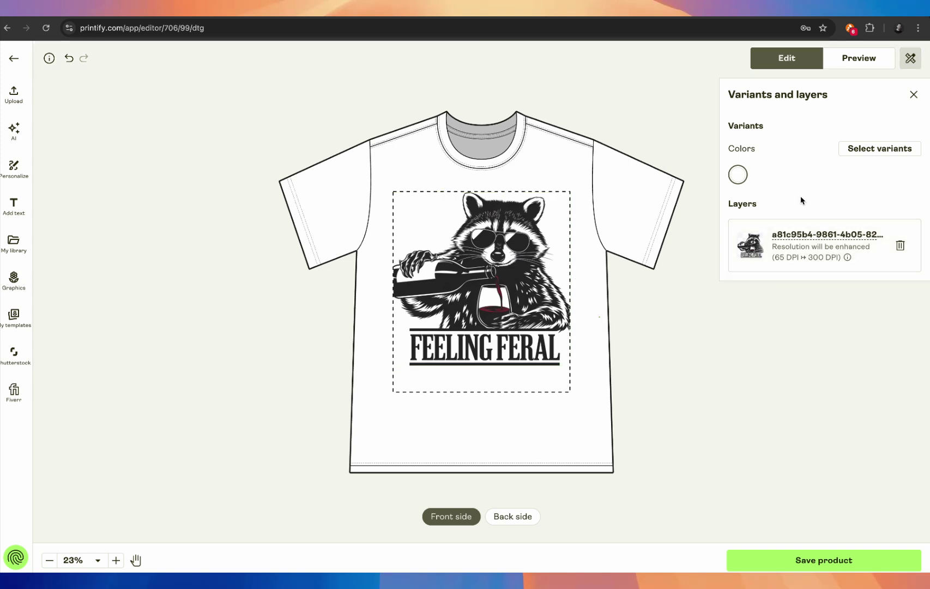
# Step: Add the Ivory colour variant, leaving Red unselected
pyautogui.click(854, 151)
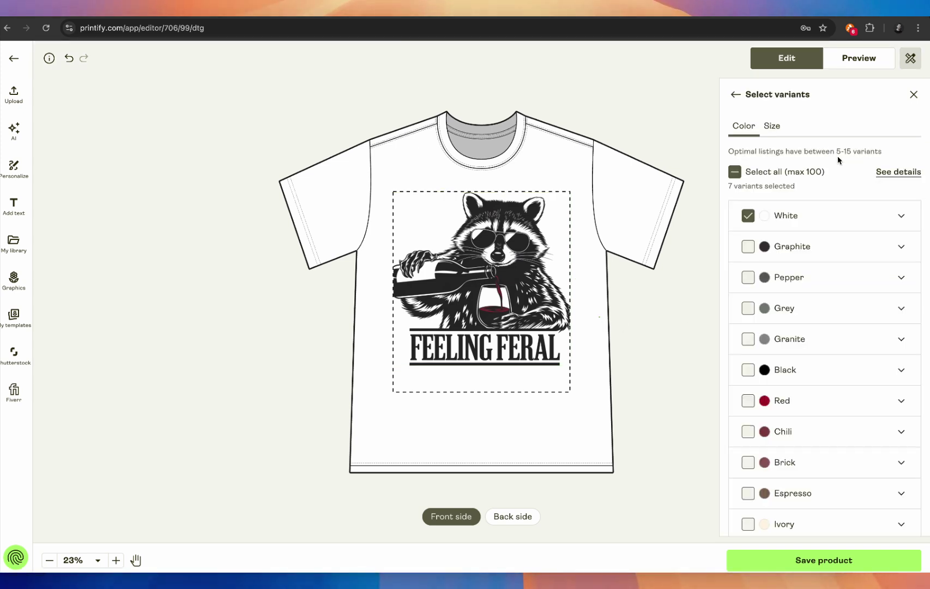
pyautogui.scroll(-5, 747, 280)
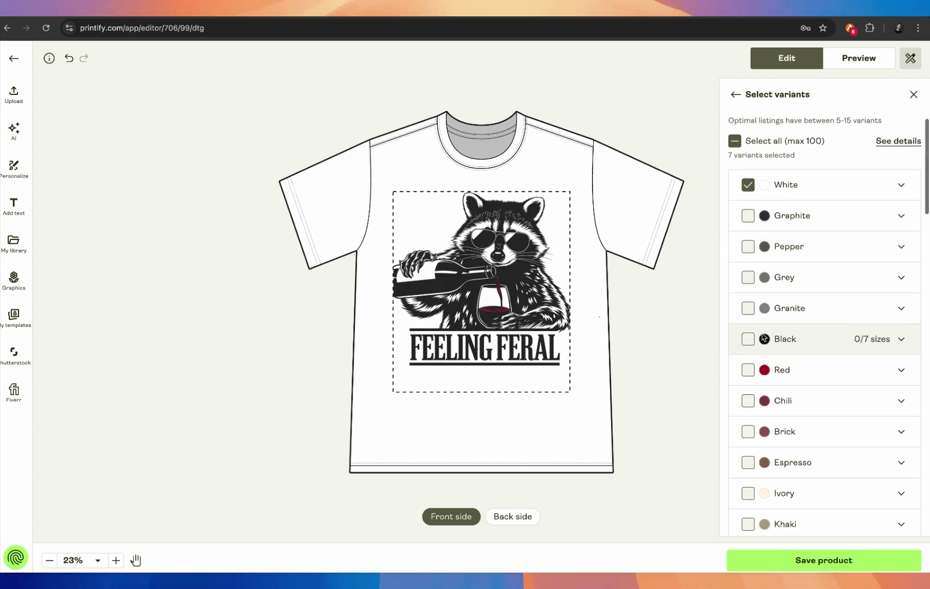
pyautogui.click(748, 238)
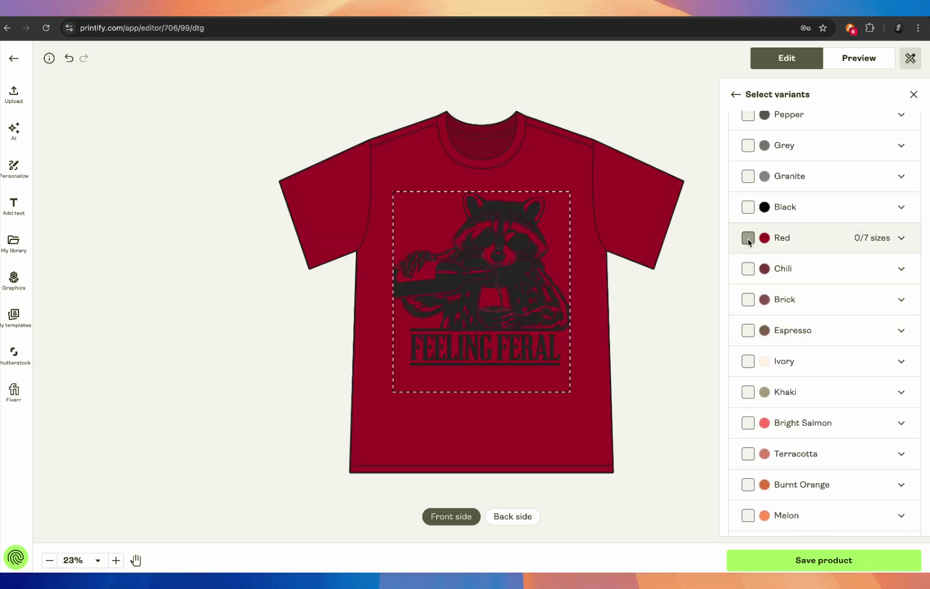
pyautogui.click(748, 238)
pyautogui.click(748, 361)
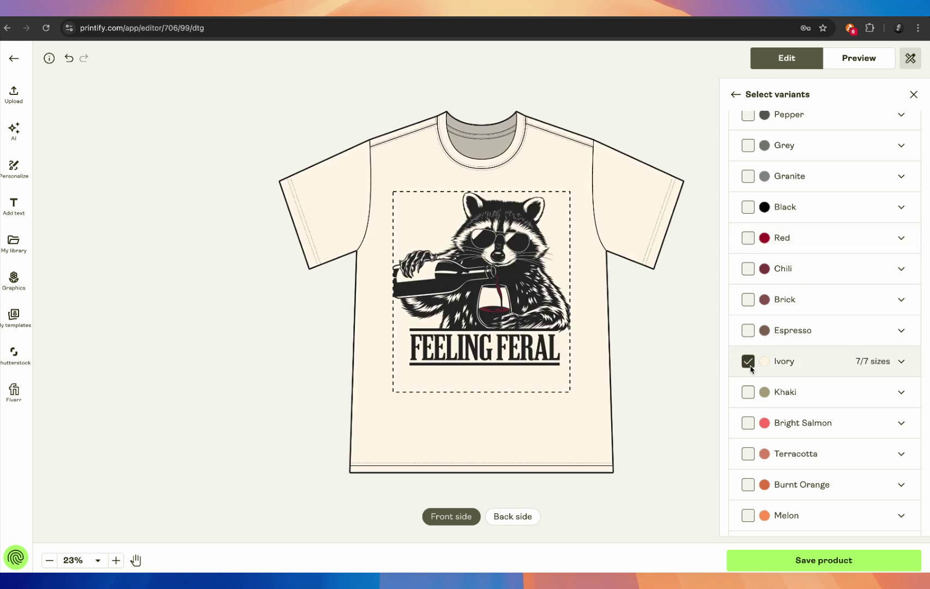
pyautogui.click(748, 361)
pyautogui.click(748, 362)
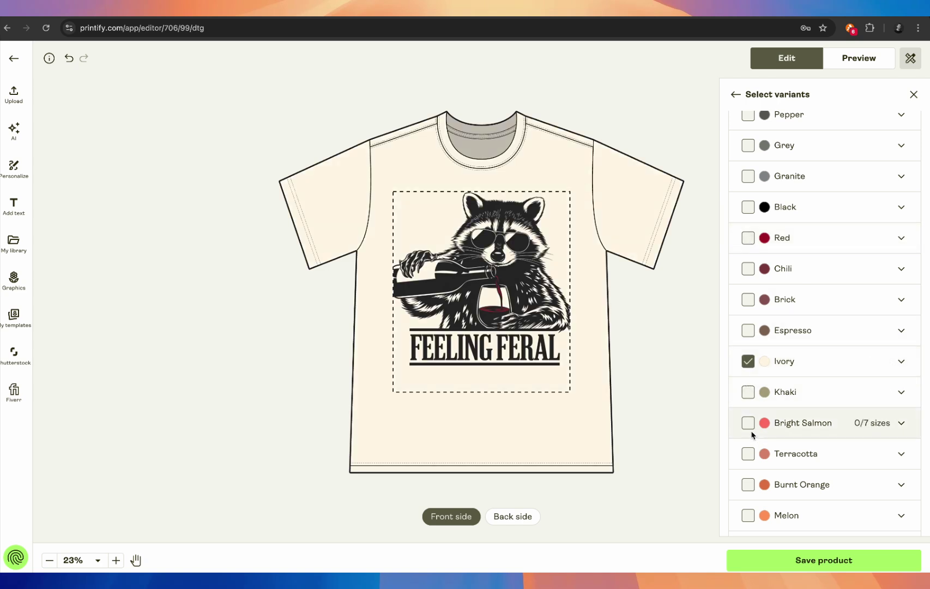
# Step: Add the Bay, Moss and Ice Blue colour variants, then view the mockup preview
pyautogui.scroll(-5, 750, 474)
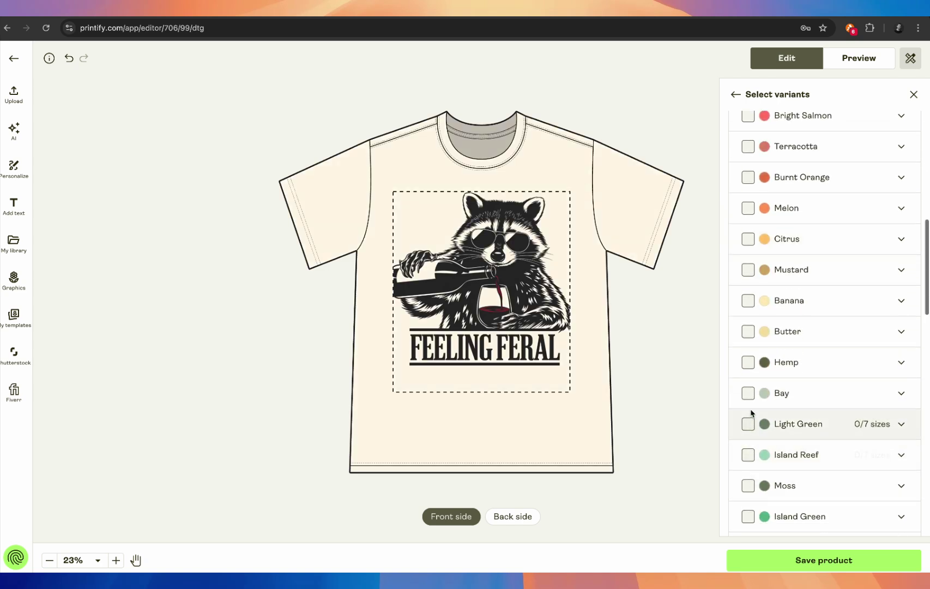
pyautogui.click(748, 393)
pyautogui.scroll(-1, 755, 402)
pyautogui.scroll(-3, 756, 398)
pyautogui.click(748, 342)
pyautogui.scroll(-1, 757, 380)
pyautogui.scroll(-4, 757, 380)
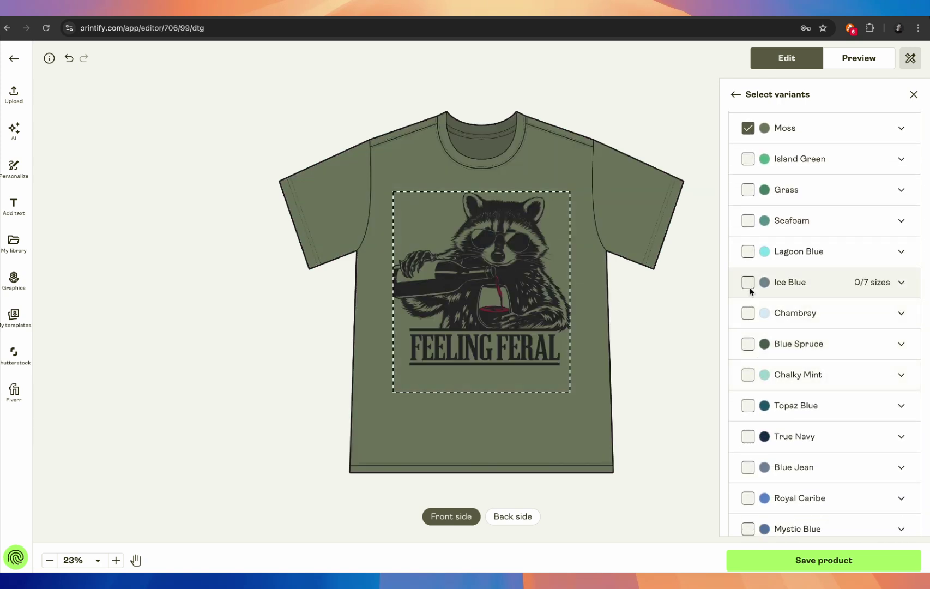
pyautogui.click(748, 283)
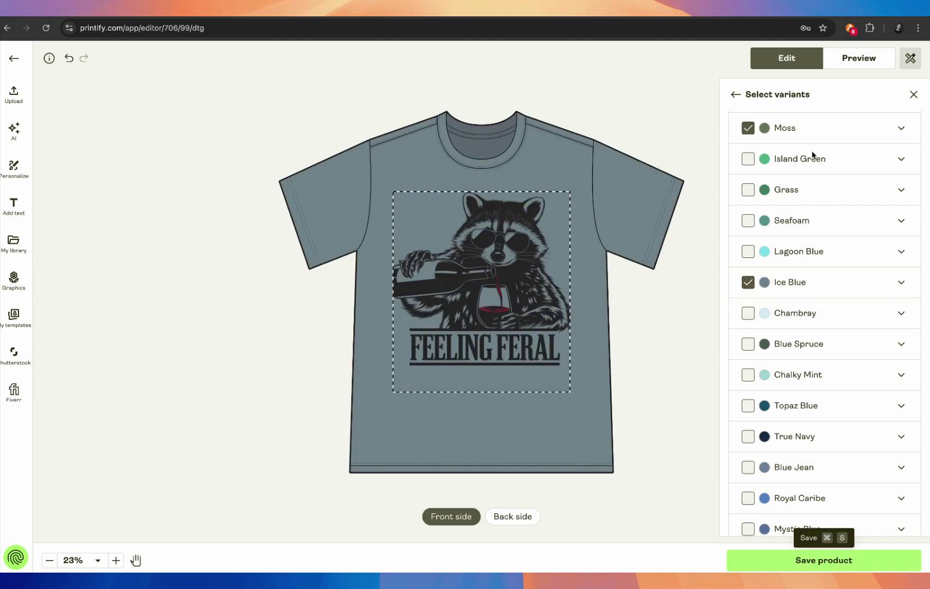
pyautogui.click(854, 61)
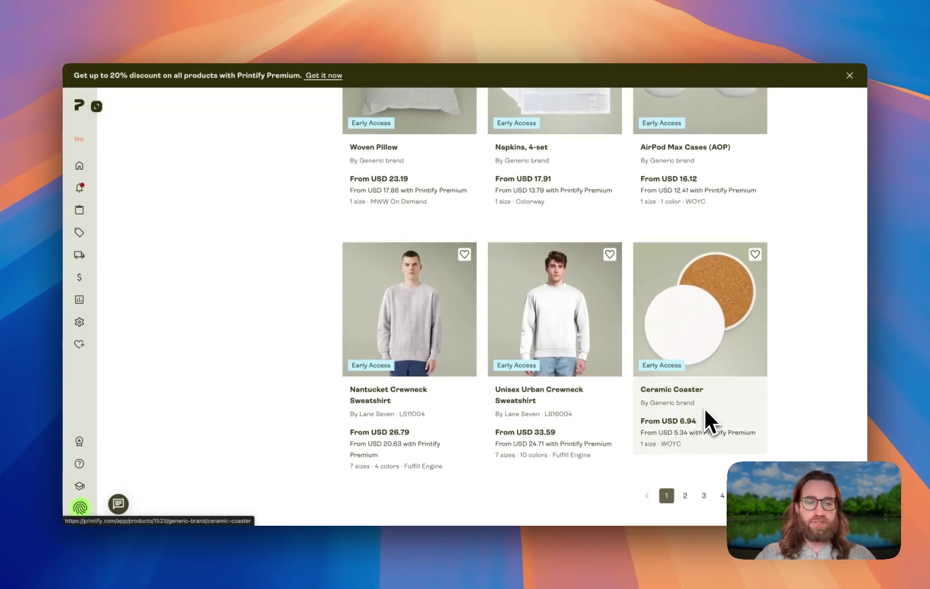
pyautogui.scroll(8, 704, 409)
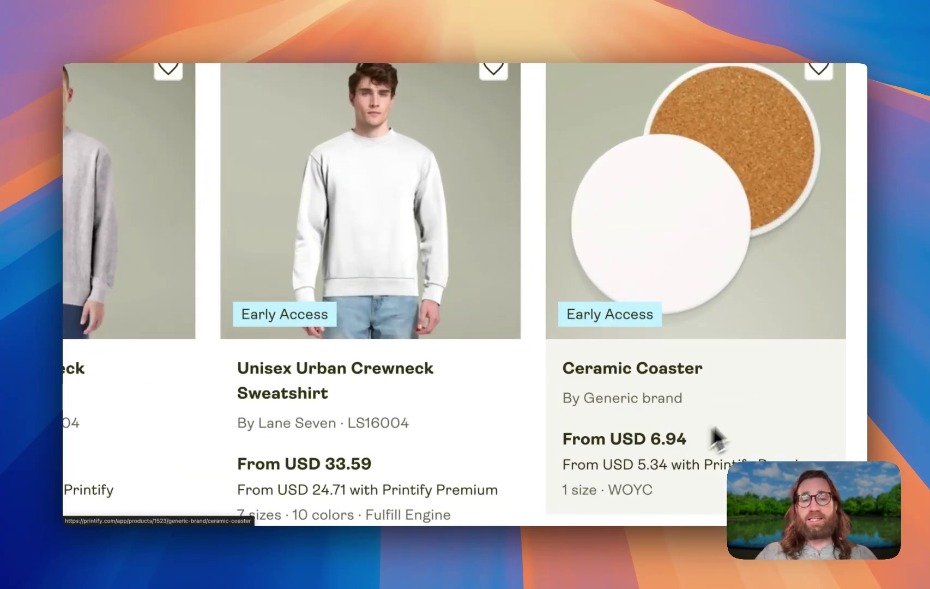
pyautogui.scroll(-8, 758, 391)
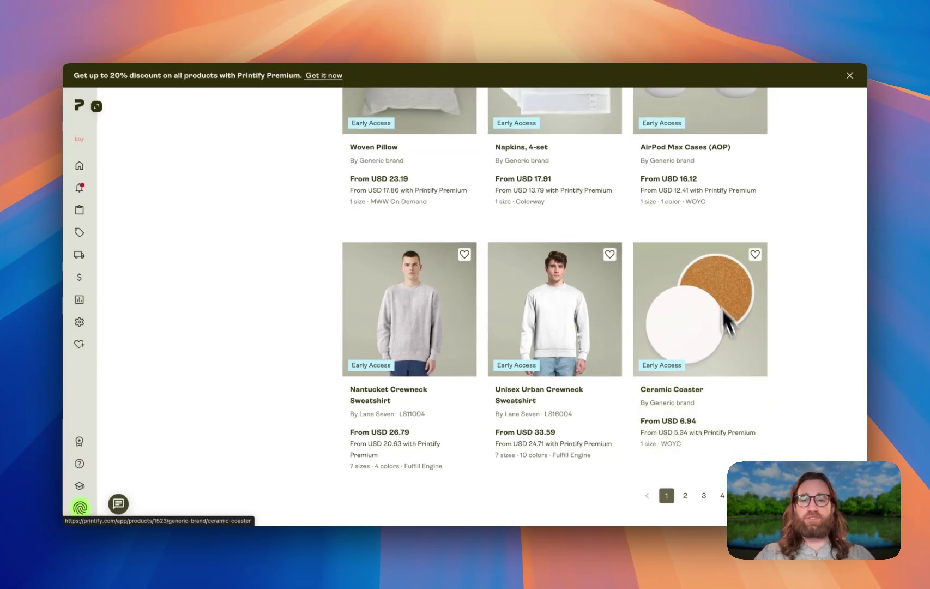
pyautogui.scroll(6, 702, 245)
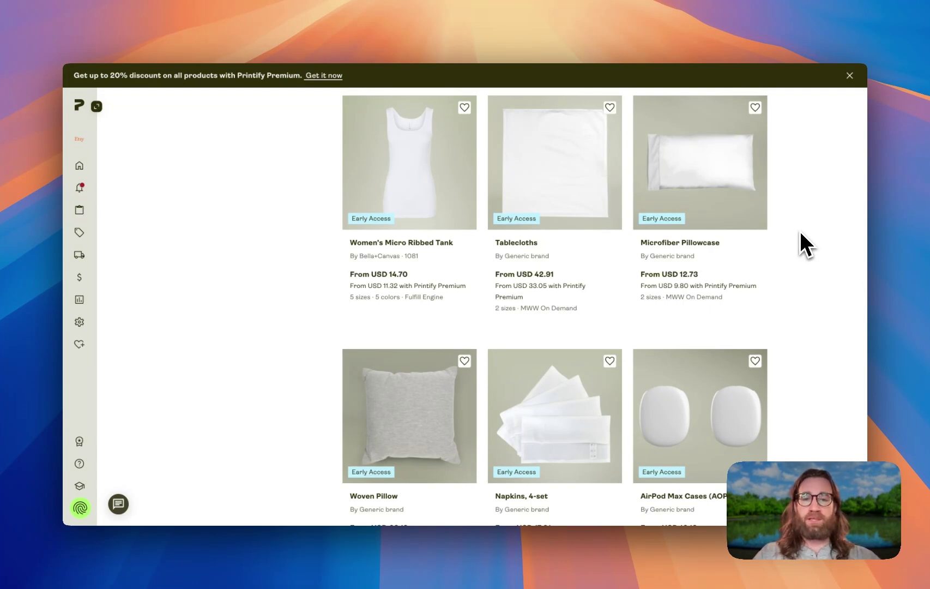
pyautogui.scroll(5, 800, 231)
pyautogui.scroll(3, 800, 241)
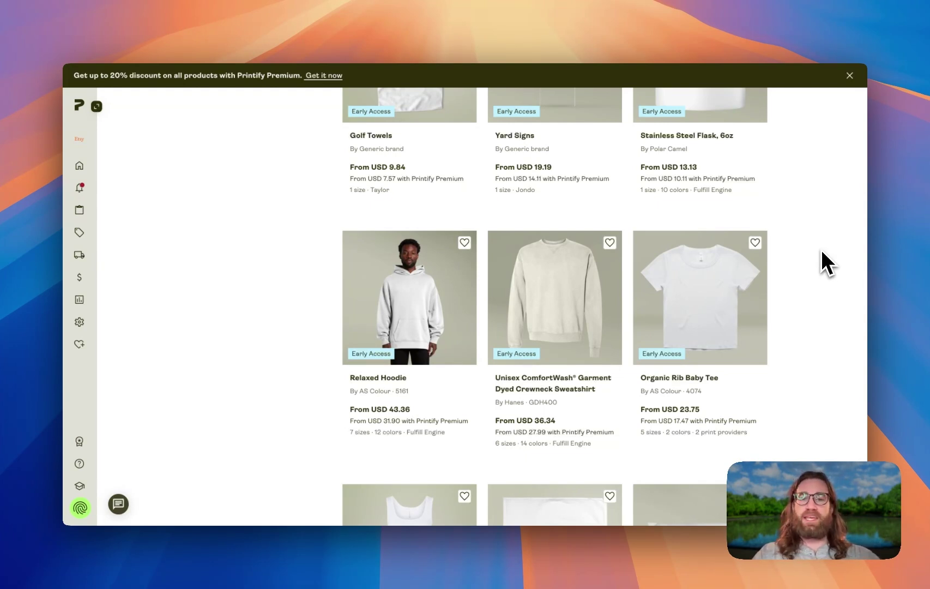
pyautogui.scroll(6, 821, 249)
pyautogui.scroll(4, 825, 254)
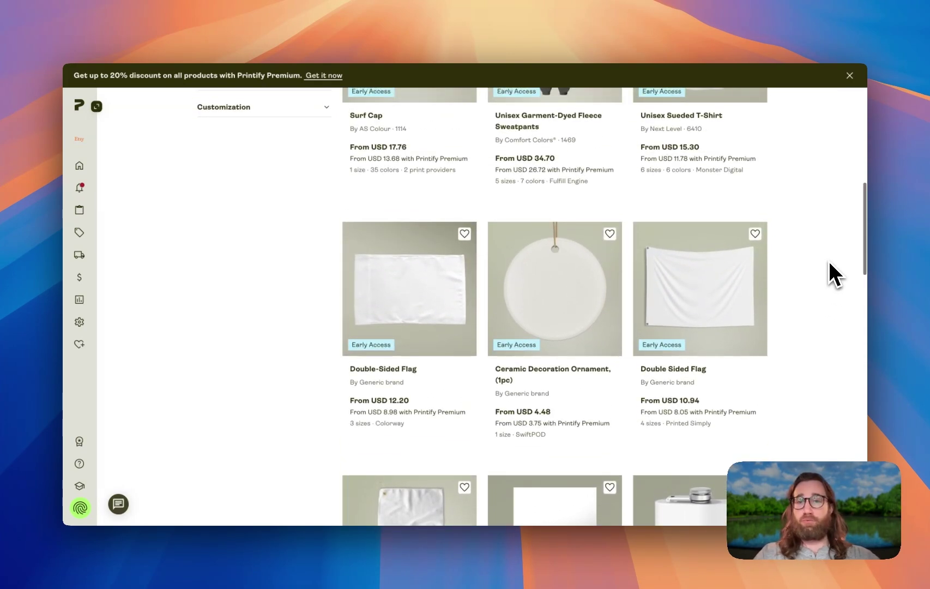
pyautogui.scroll(4, 828, 261)
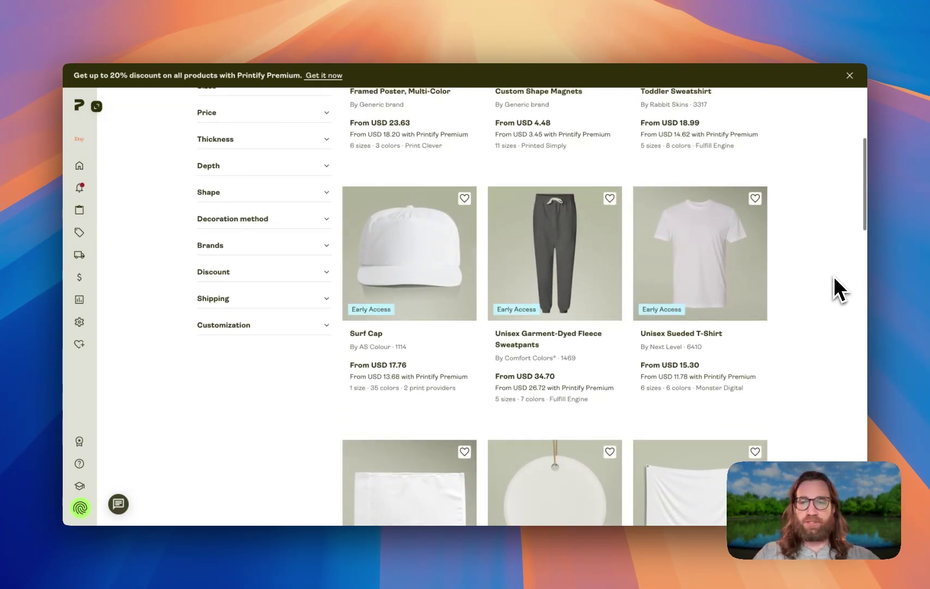
pyautogui.scroll(2, 835, 279)
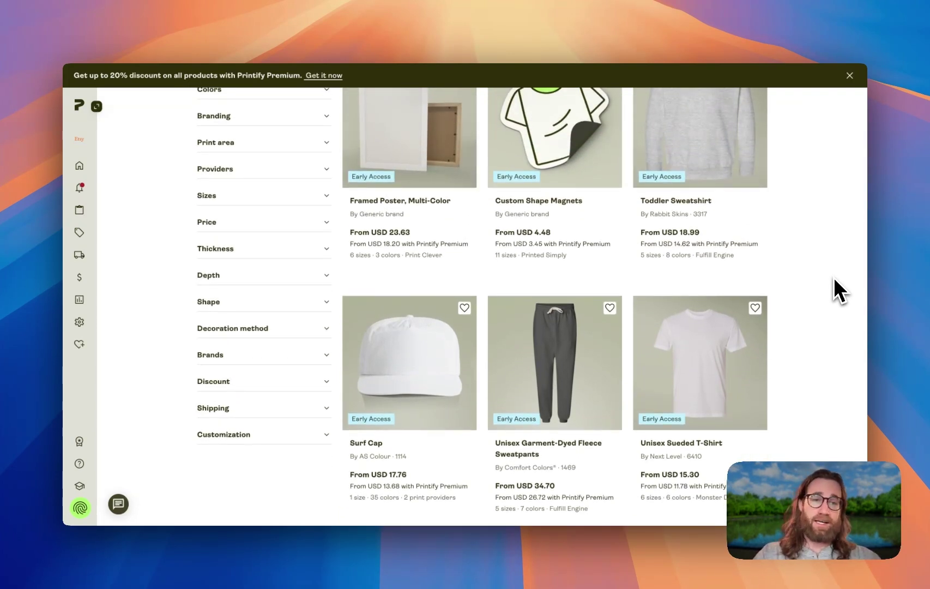
pyautogui.scroll(2, 833, 276)
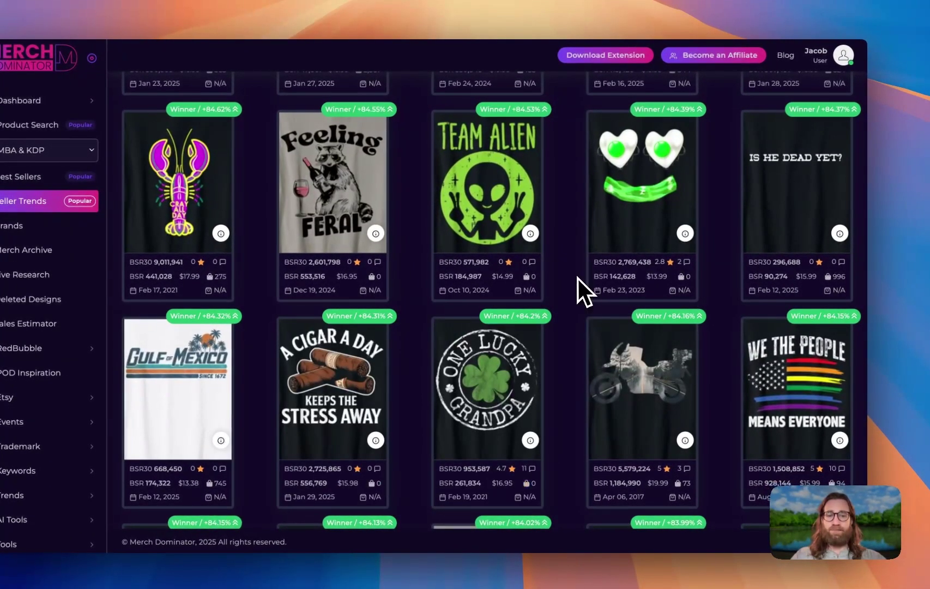
pyautogui.scroll(-3, 577, 274)
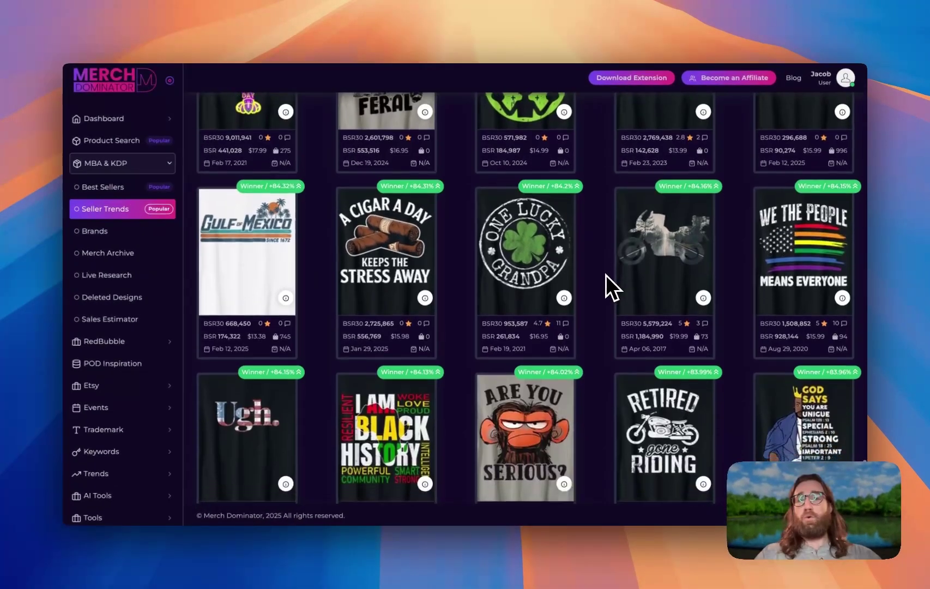
pyautogui.scroll(-2, 591, 276)
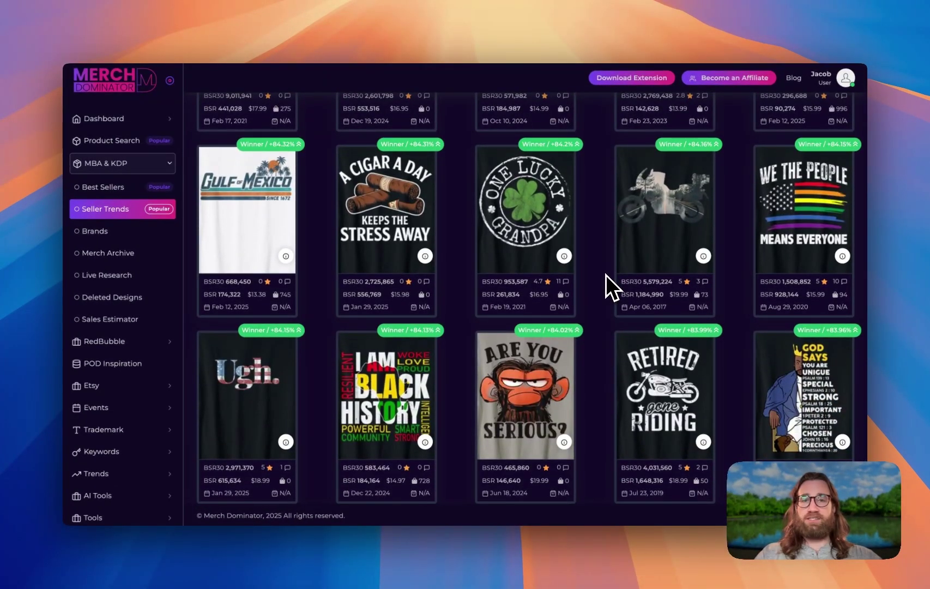
pyautogui.scroll(-2, 606, 278)
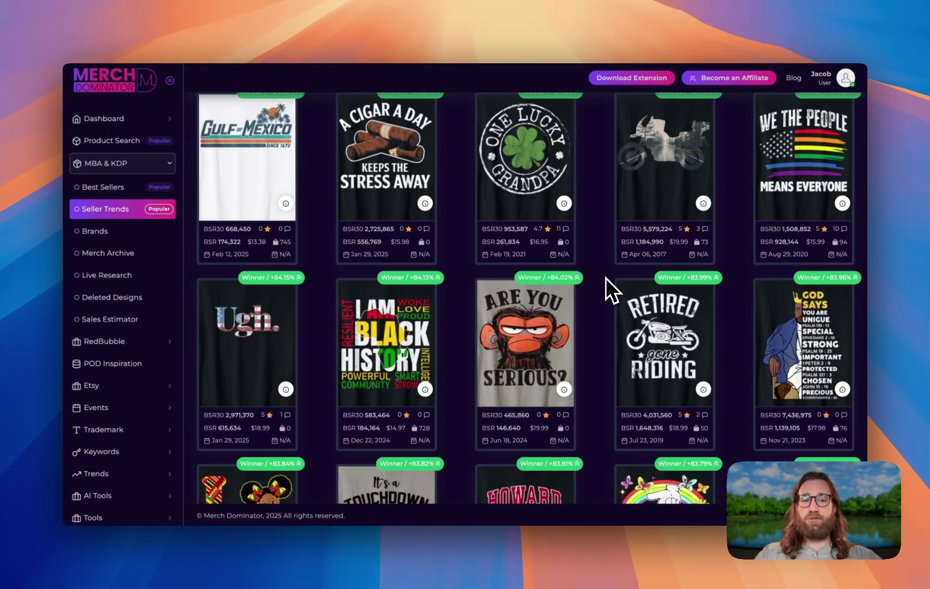
pyautogui.scroll(-2, 606, 277)
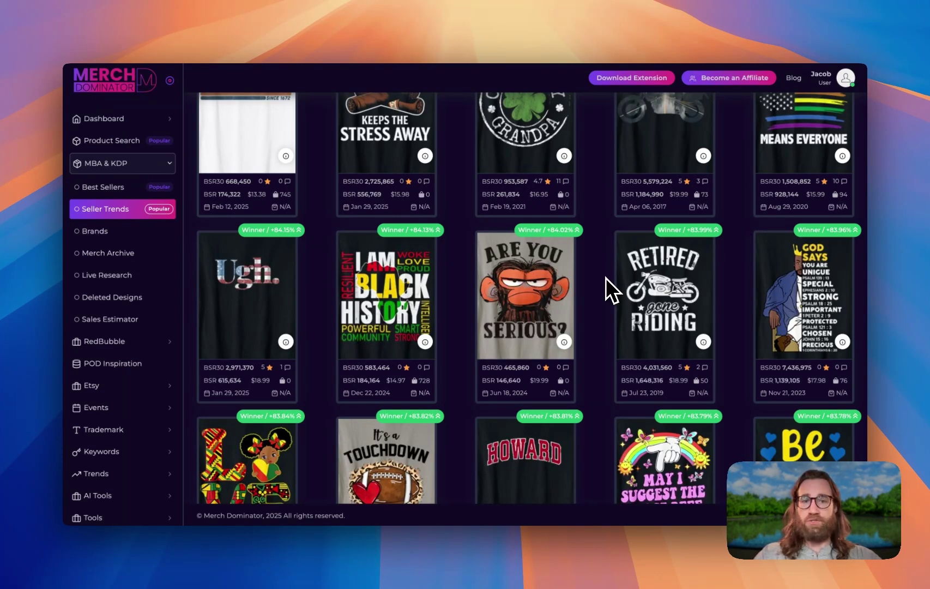
pyautogui.scroll(-4, 607, 278)
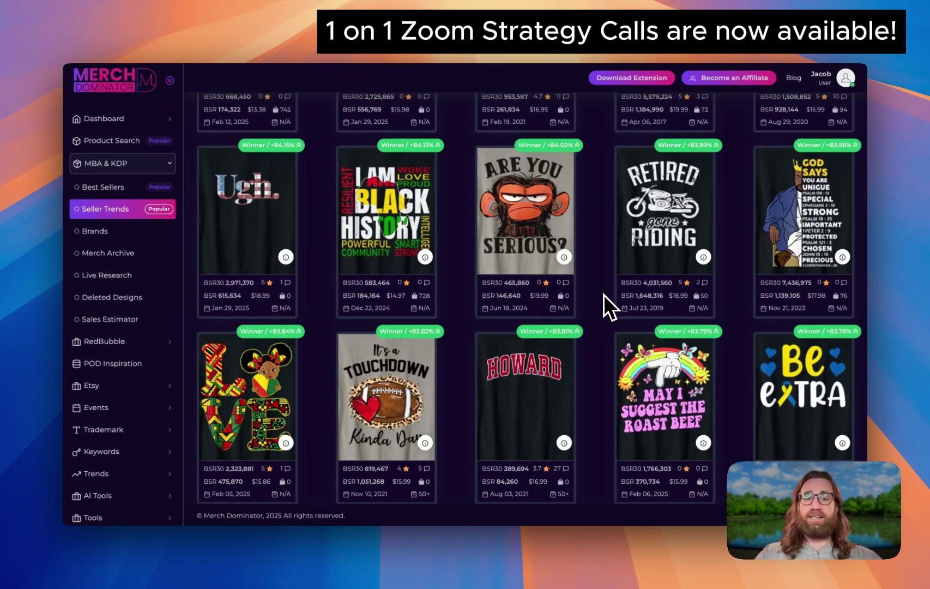
pyautogui.scroll(-5, 609, 303)
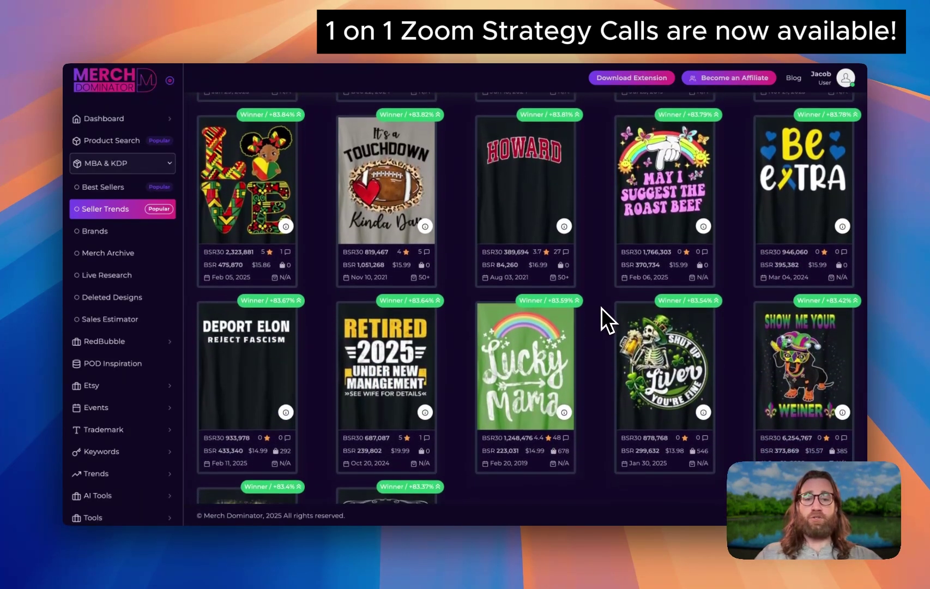
pyautogui.scroll(-4, 598, 309)
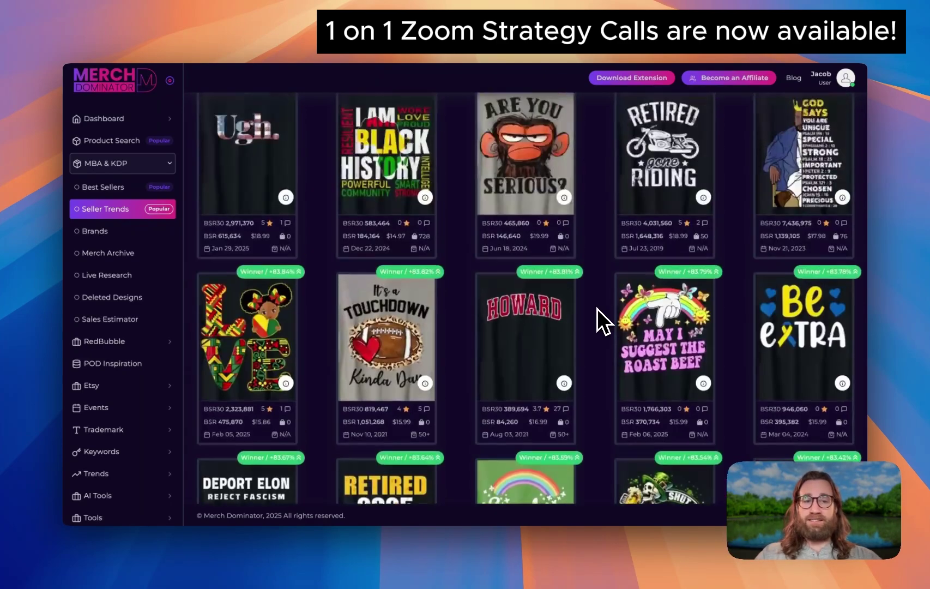
pyautogui.scroll(10, 597, 308)
pyautogui.scroll(2, 597, 309)
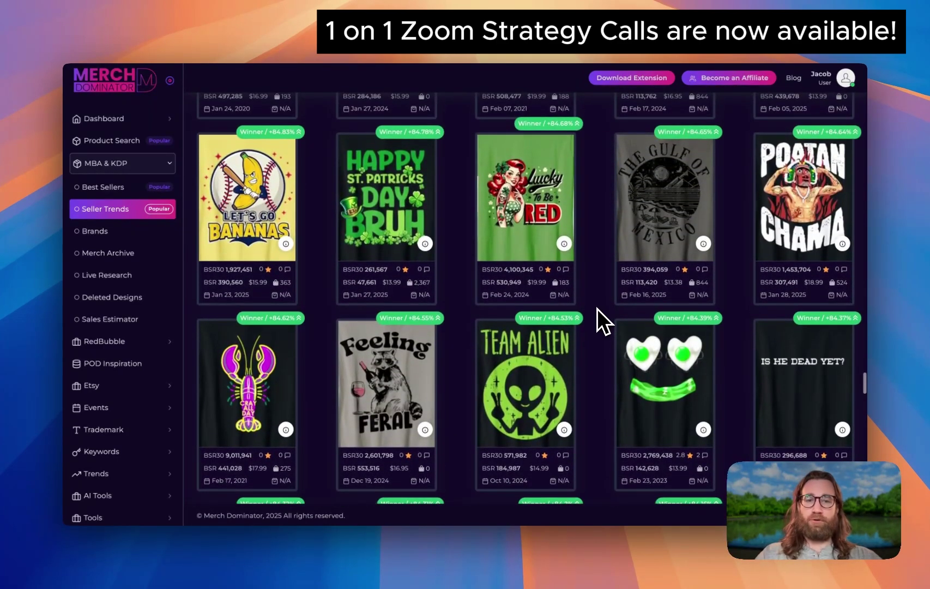